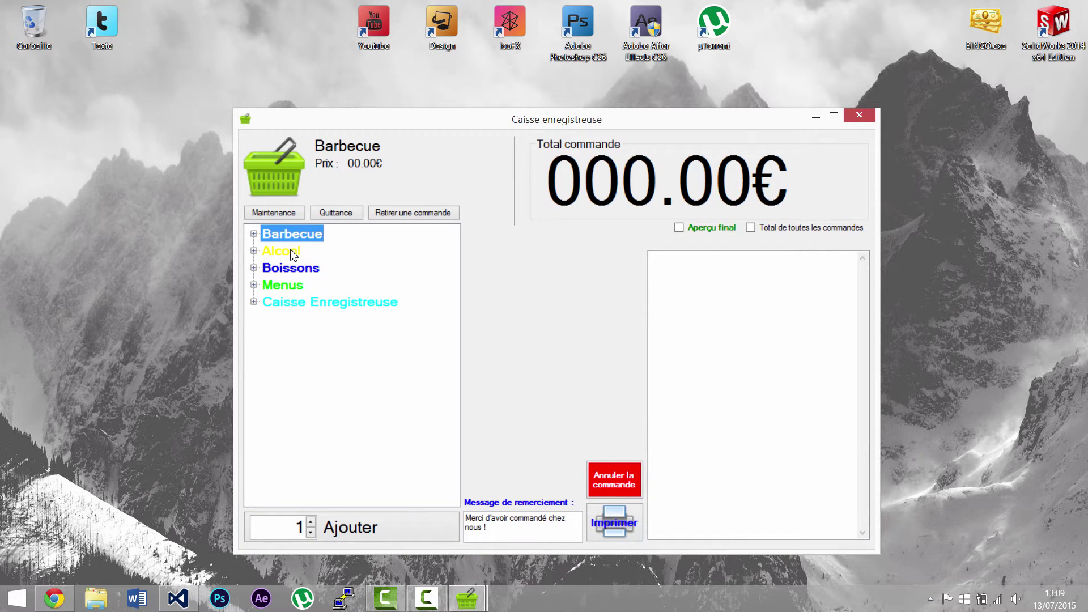
{"action": "left_click", "coordinate": [292, 252]}
{"action": "left_click", "coordinate": [291, 268]}
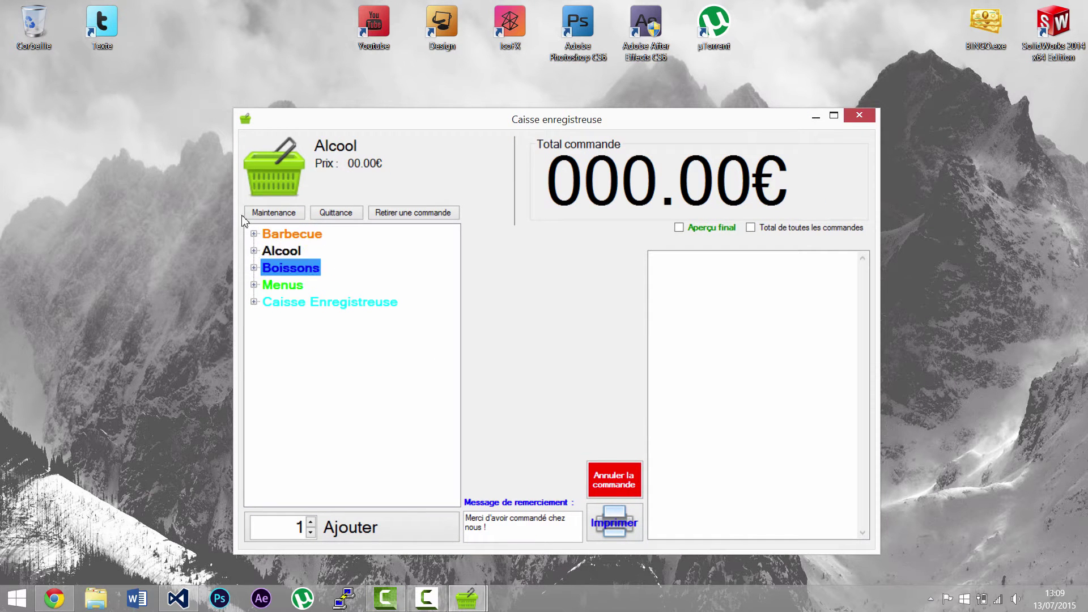
{"action": "left_click", "coordinate": [306, 236]}
{"action": "left_click_drag", "start_coordinate": [614, 119], "coordinate": [597, 102]}
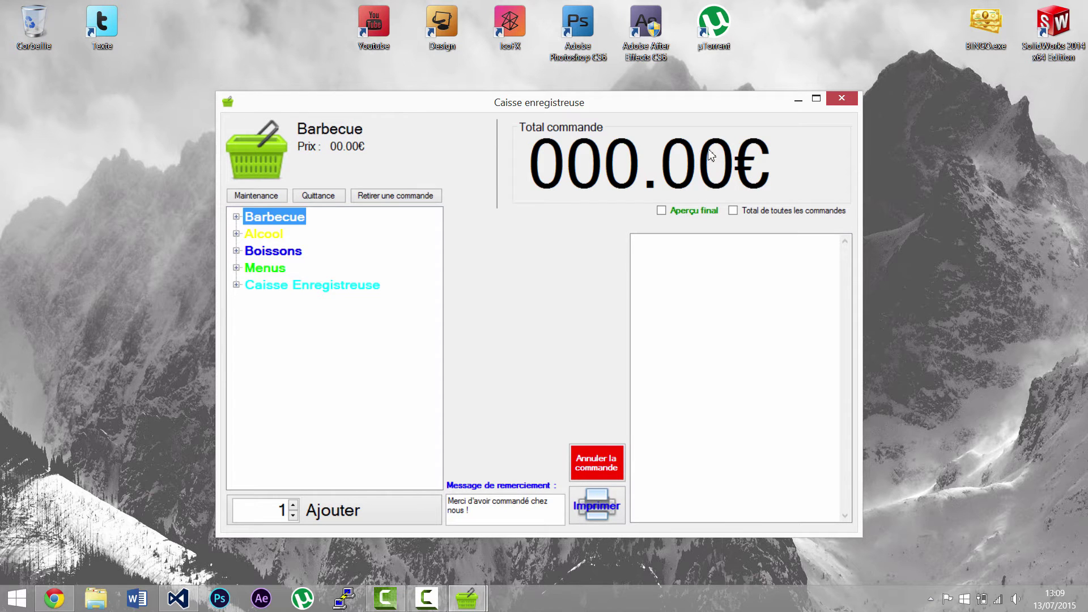
Switch to Chrome, look over the Mathix YouTube channel and view its linked Google+ poll about the next video
{"action": "left_click", "coordinate": [798, 100]}
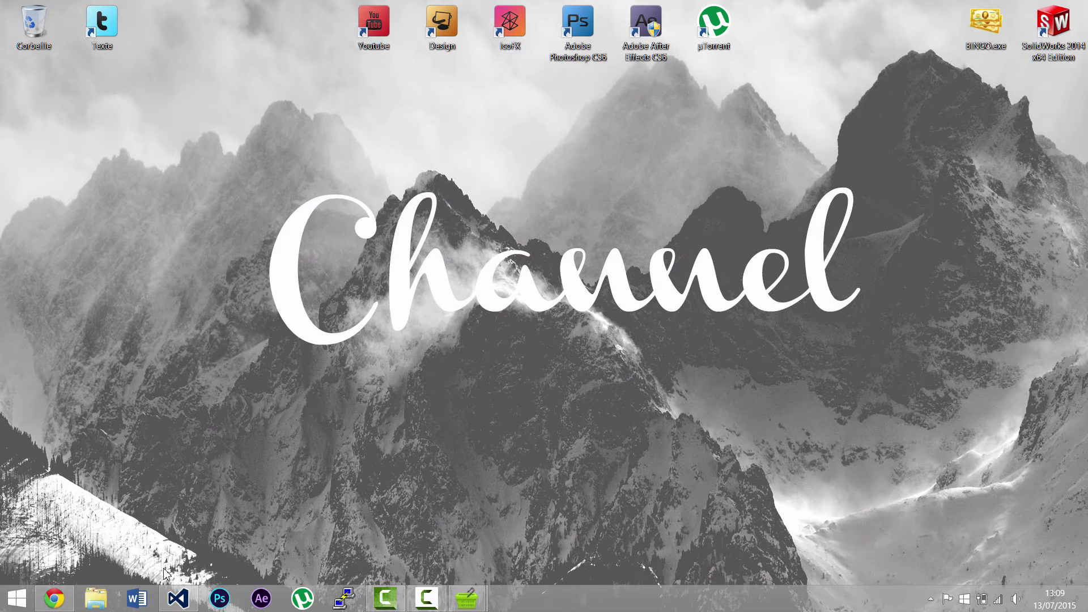
{"action": "left_click", "coordinate": [55, 598]}
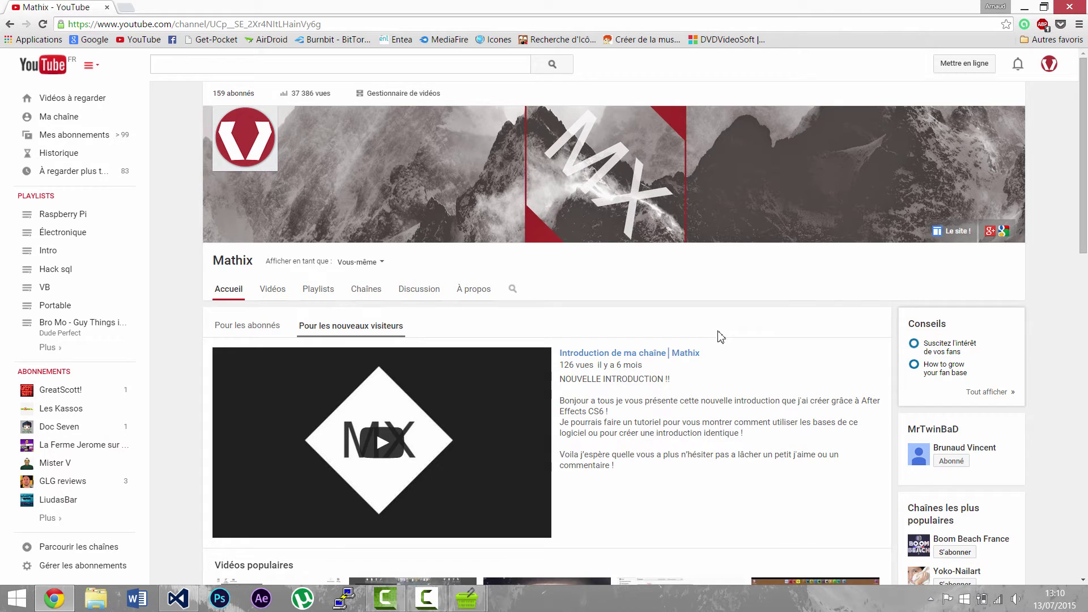
{"action": "scroll", "coordinate": [429, 461], "scroll_direction": "down", "scroll_amount": 5}
{"action": "scroll", "coordinate": [429, 462], "scroll_direction": "up", "scroll_amount": 5}
{"action": "left_click", "coordinate": [1003, 231]}
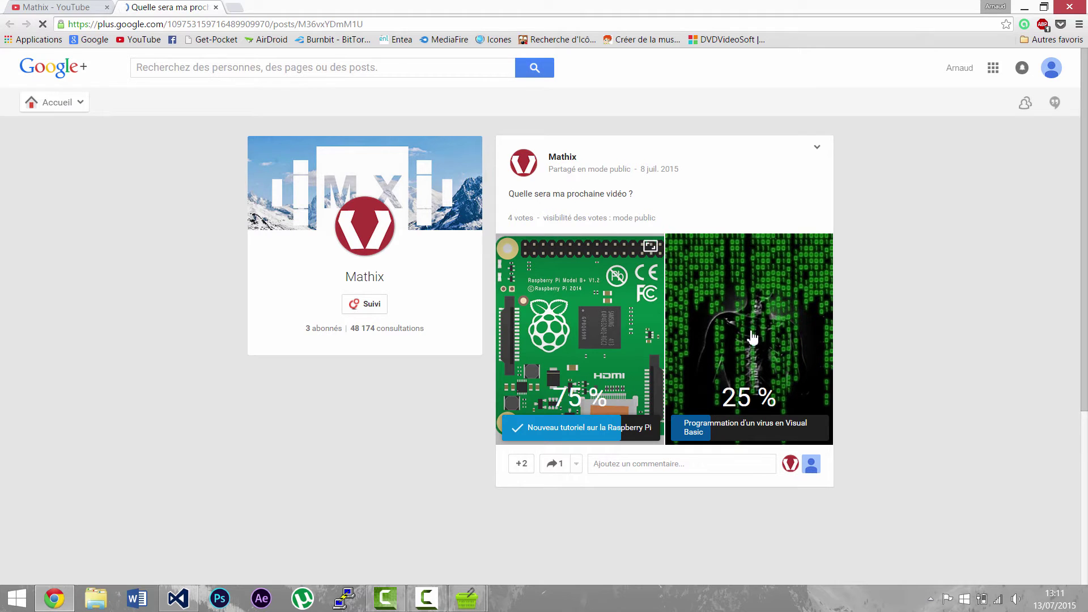
{"action": "left_click", "coordinate": [216, 7]}
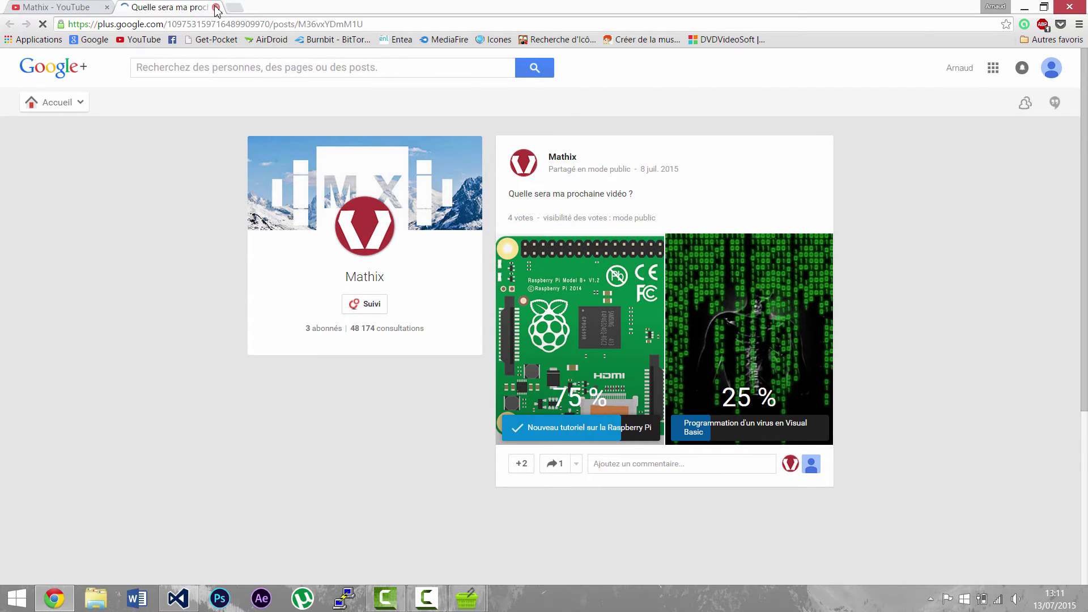
Open the website linked from the Mathix channel banner and look over its home page
{"action": "mouse_move", "coordinate": [1087, 611]}
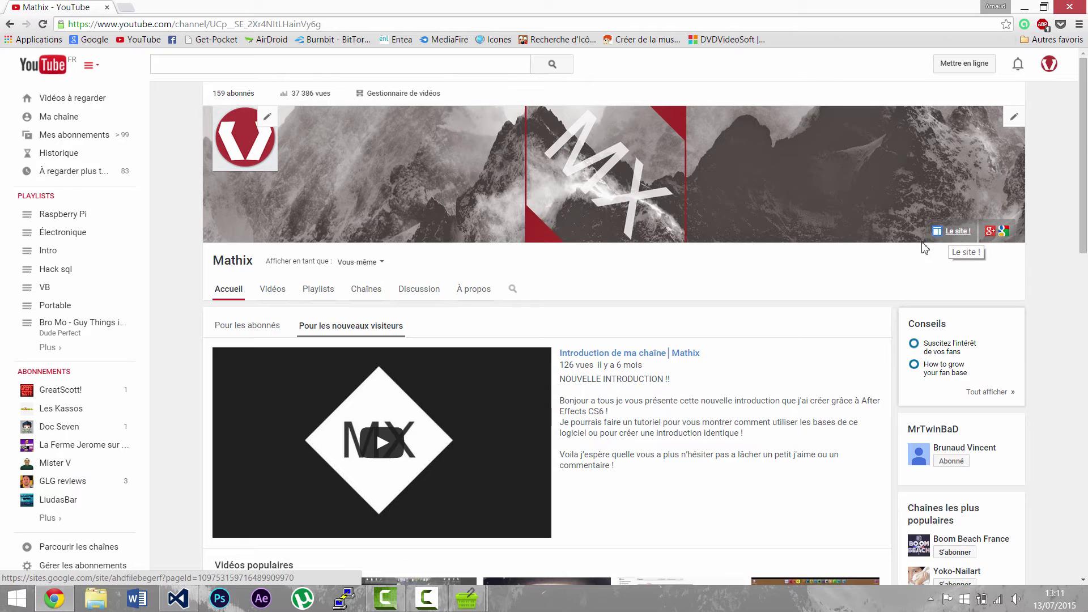
{"action": "scroll", "coordinate": [836, 280], "scroll_direction": "down", "scroll_amount": 4}
{"action": "scroll", "coordinate": [835, 280], "scroll_direction": "up", "scroll_amount": 4}
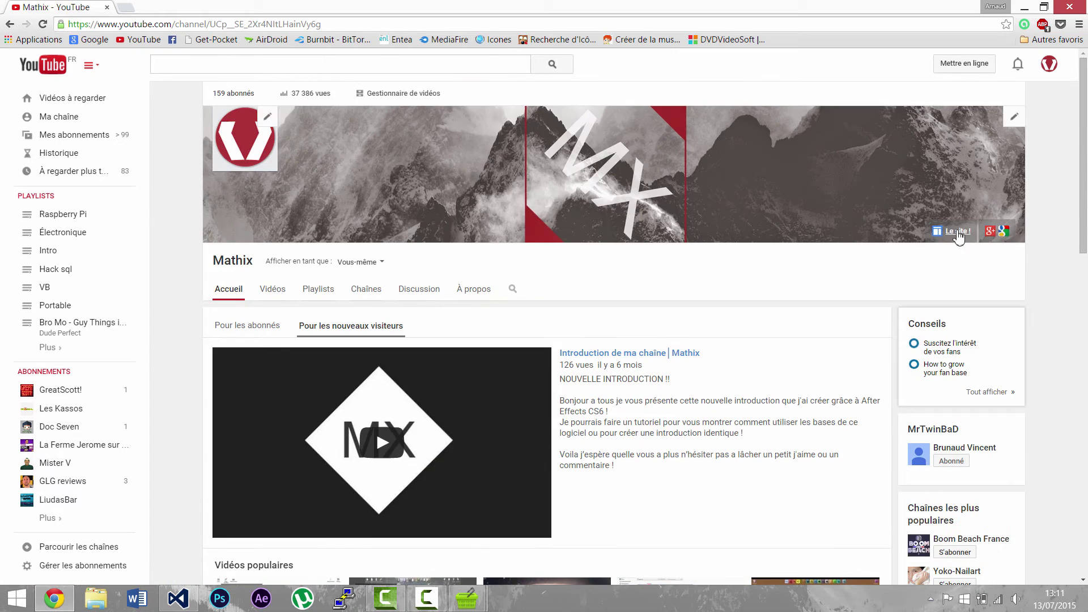
{"action": "left_click", "coordinate": [959, 233]}
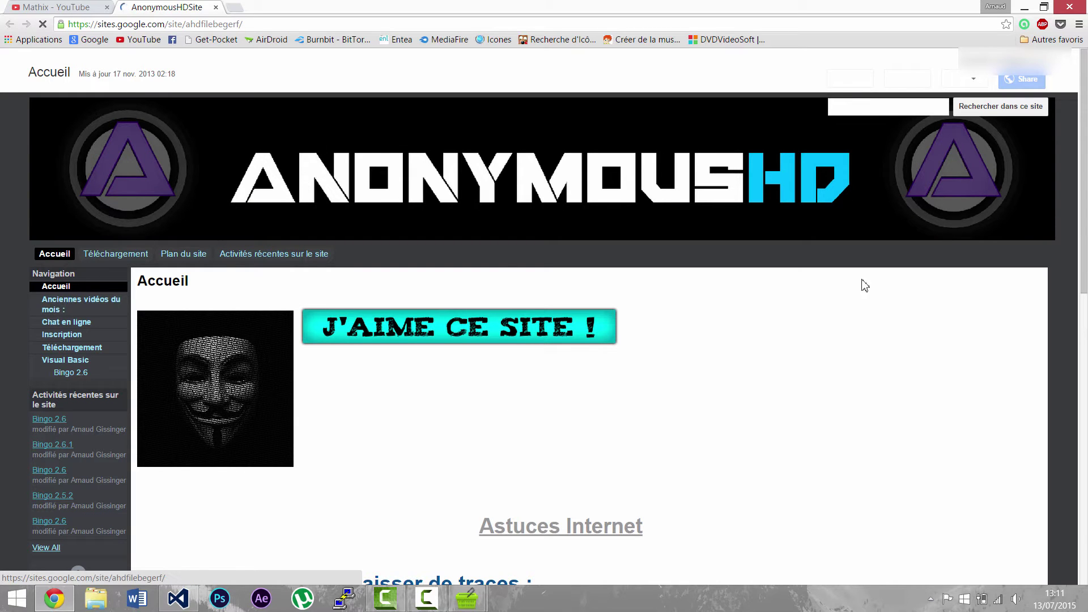
{"action": "scroll", "coordinate": [675, 333], "scroll_direction": "down", "scroll_amount": 10}
{"action": "scroll", "coordinate": [675, 332], "scroll_direction": "up", "scroll_amount": 10}
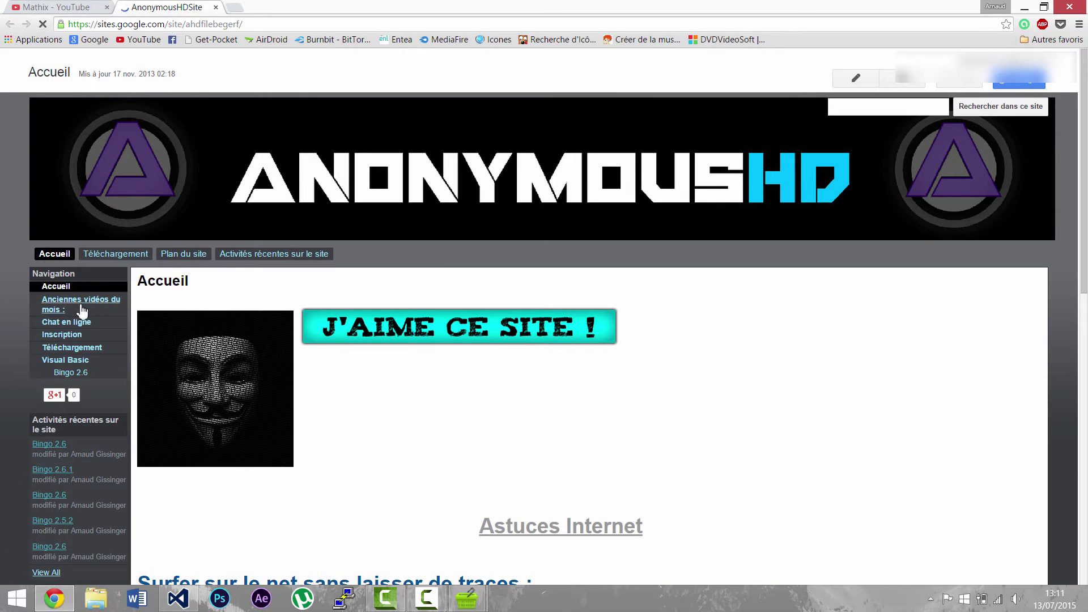
View the site's Bingo 2.6 page under Visual Basic, and close the site
{"action": "left_click", "coordinate": [75, 374]}
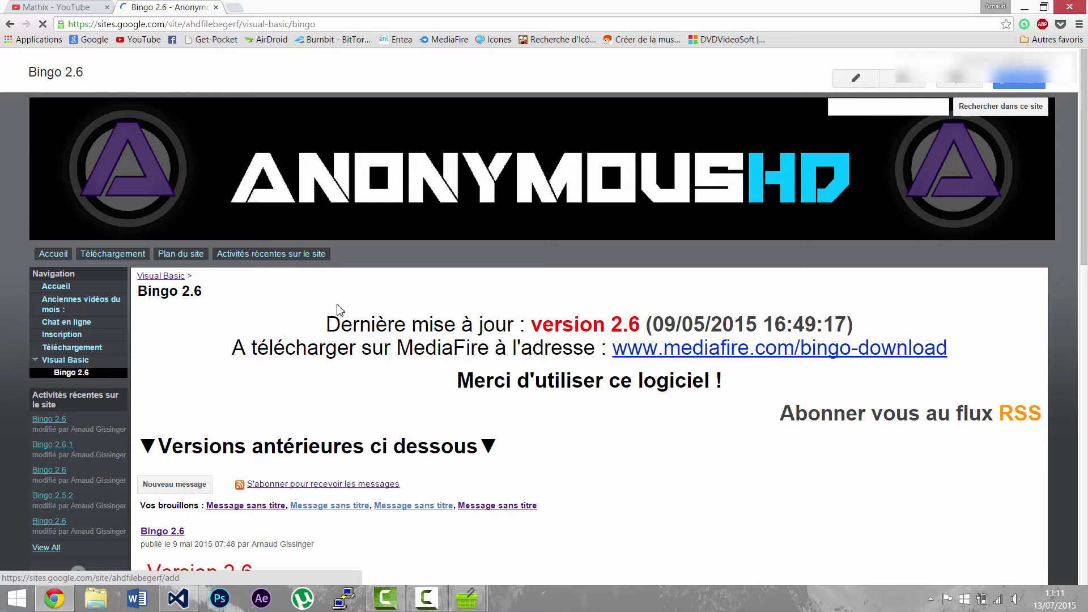
{"action": "scroll", "coordinate": [332, 309], "scroll_direction": "down", "scroll_amount": 8}
{"action": "scroll", "coordinate": [337, 310], "scroll_direction": "up", "scroll_amount": 8}
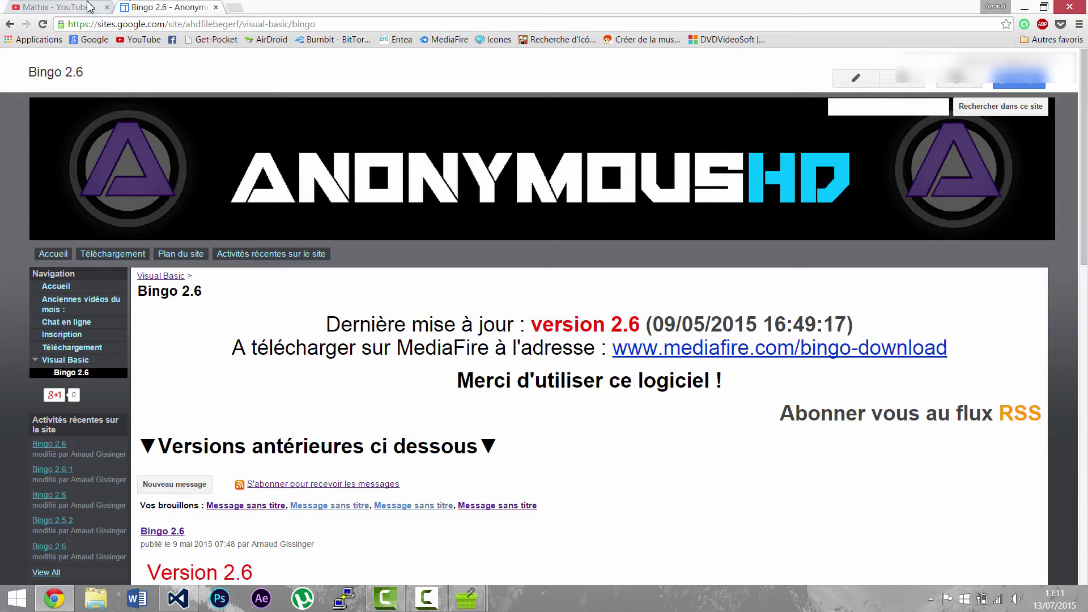
{"action": "left_click", "coordinate": [216, 7]}
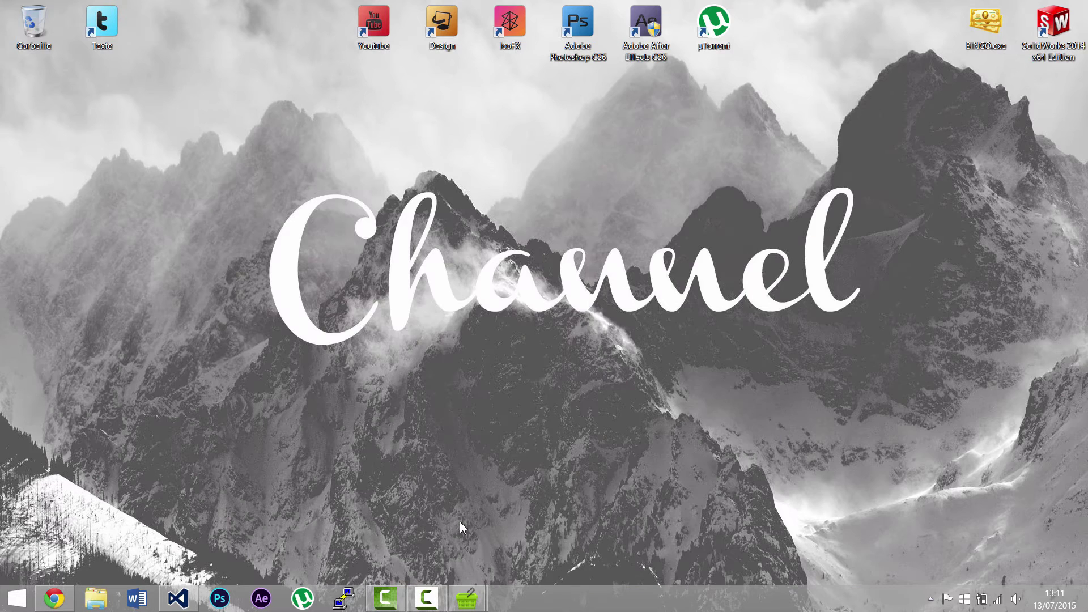
Switch back to Caisse enregistreuse and open the Maintenance window, placing it clear of the product list
{"action": "mouse_move", "coordinate": [467, 598]}
{"action": "left_click", "coordinate": [537, 545]}
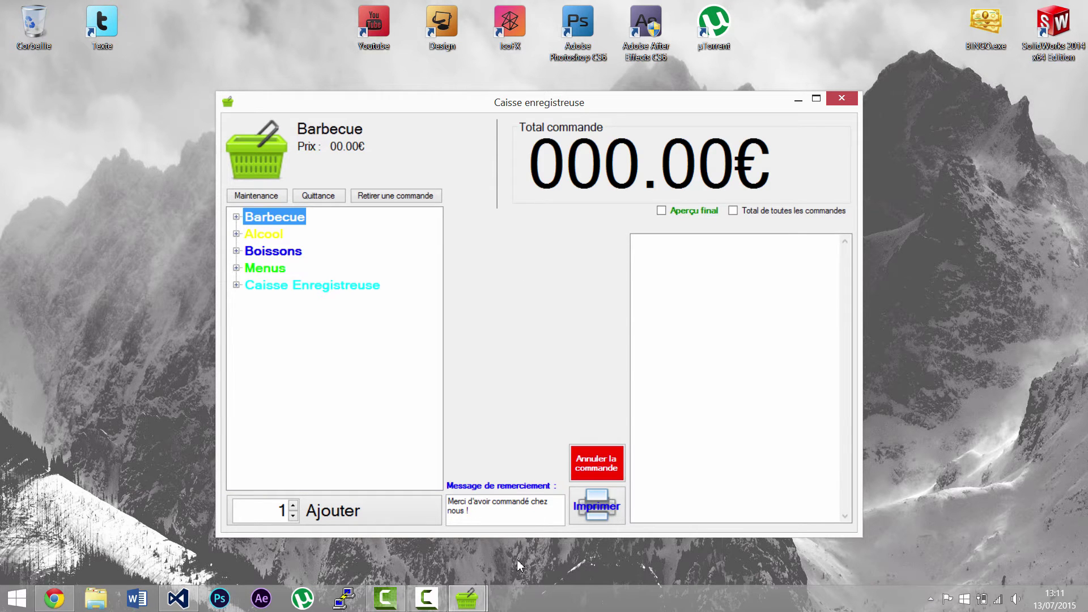
{"action": "mouse_move", "coordinate": [426, 597]}
{"action": "left_click", "coordinate": [271, 199]}
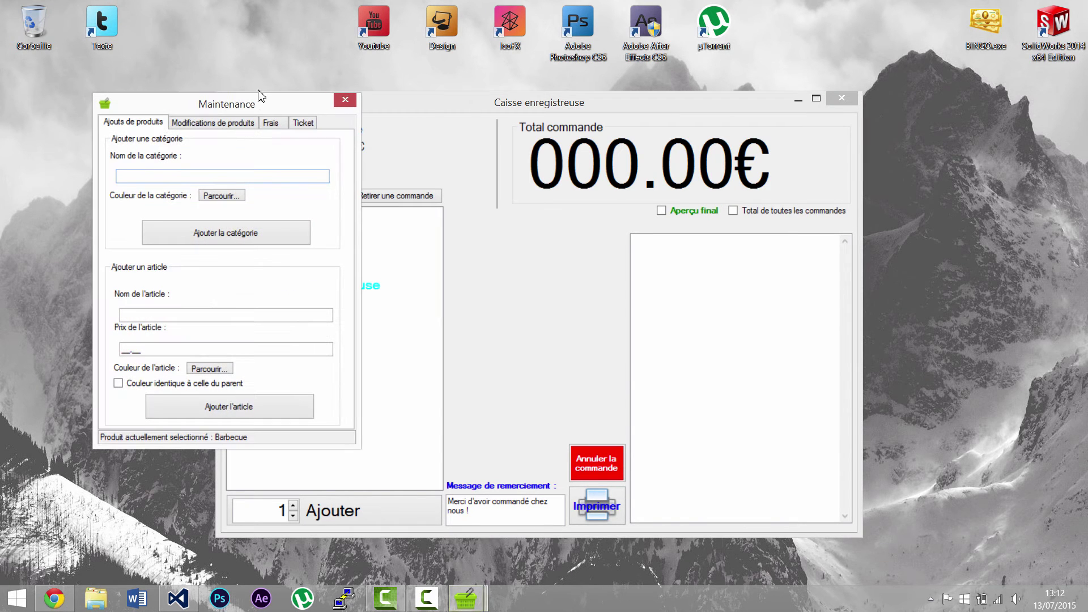
{"action": "left_click_drag", "start_coordinate": [254, 104], "coordinate": [777, 111]}
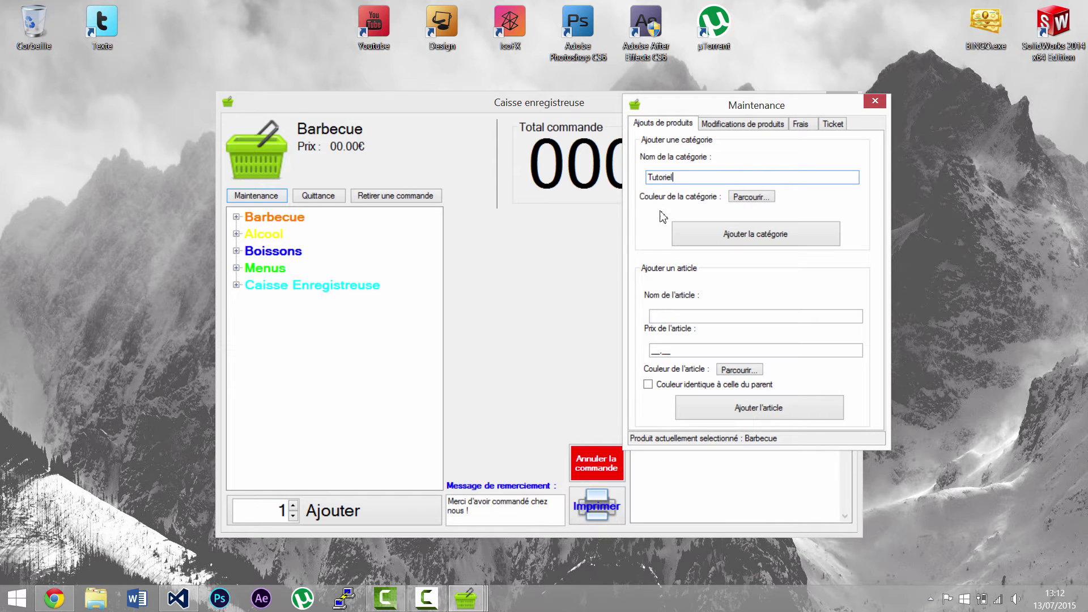
Add a product category named Tutoriel in dark purple
{"action": "left_click", "coordinate": [760, 202]}
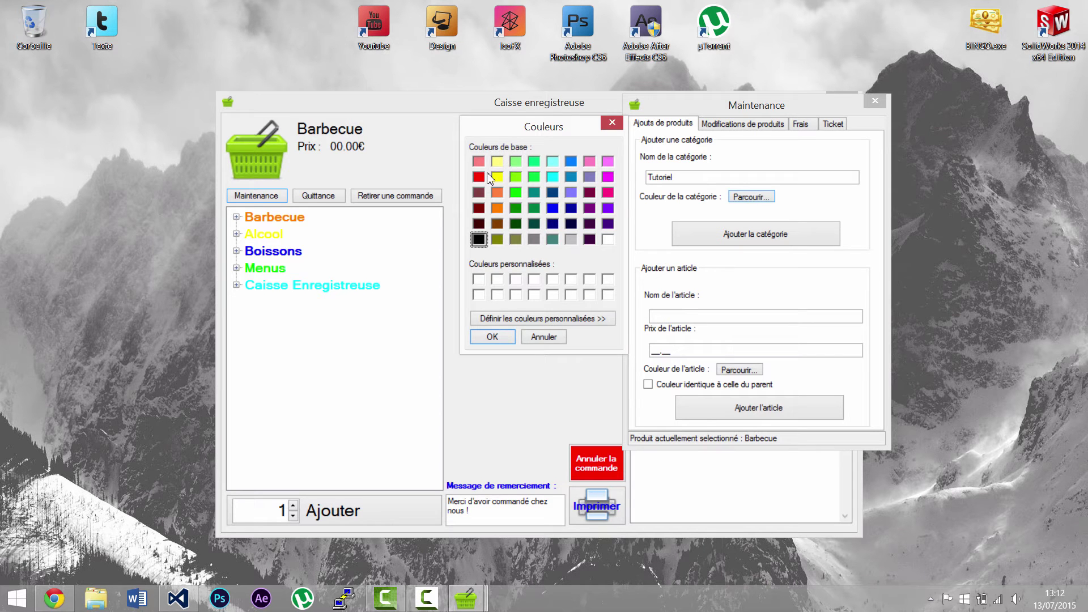
{"action": "left_click", "coordinate": [591, 243]}
{"action": "left_click", "coordinate": [492, 337]}
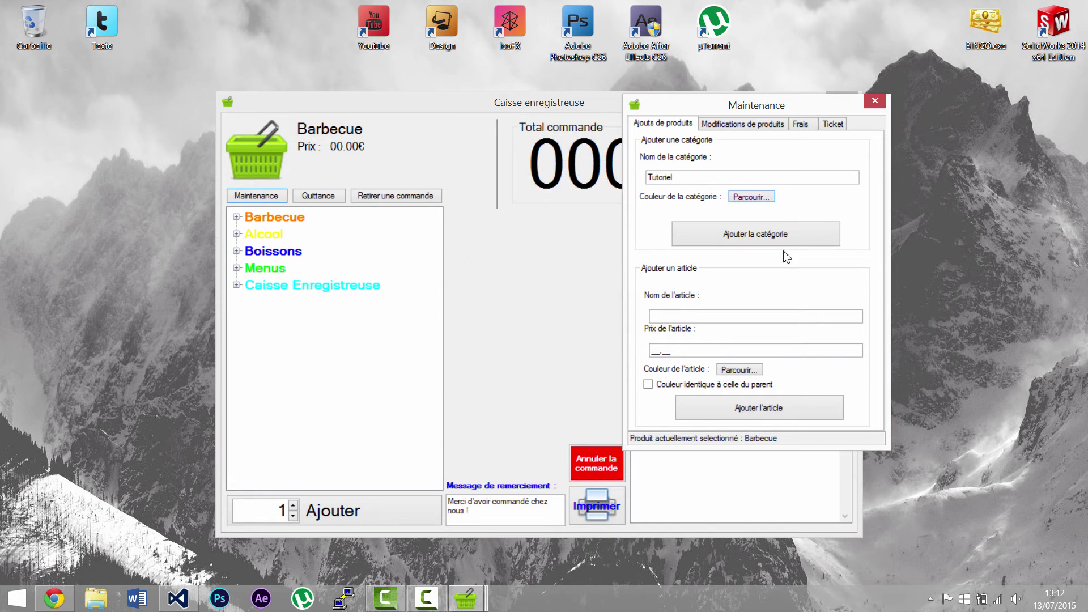
{"action": "left_click", "coordinate": [758, 241]}
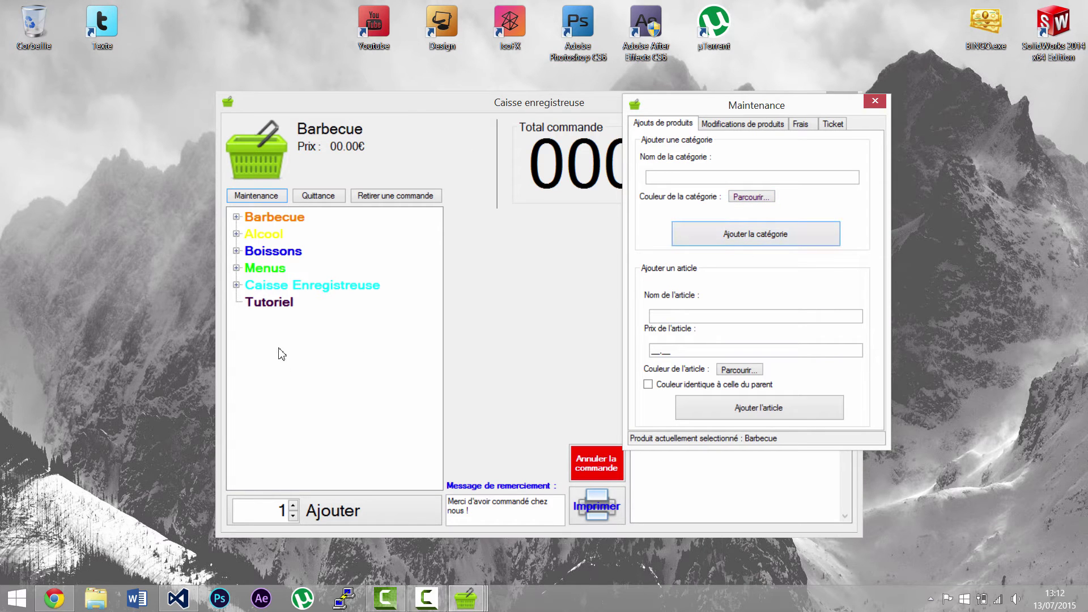
Select the Tutoriel category as the parent and enter a new article named Démo with a price of 2.00
{"action": "left_click", "coordinate": [271, 303]}
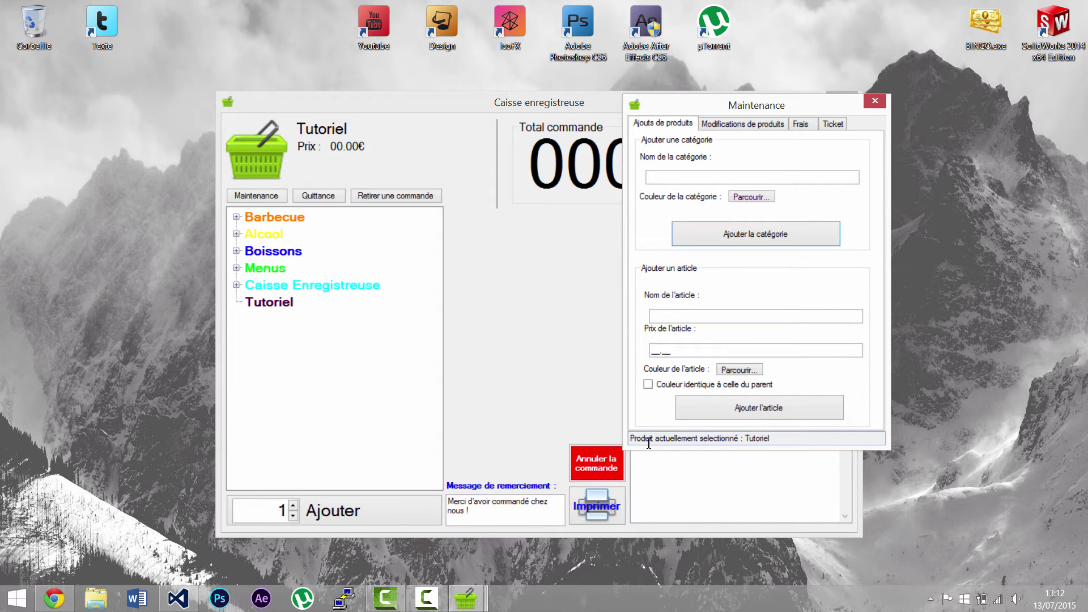
{"action": "left_click_drag", "start_coordinate": [781, 443], "coordinate": [748, 441]}
{"action": "left_click", "coordinate": [749, 442]}
{"action": "left_click", "coordinate": [275, 307]}
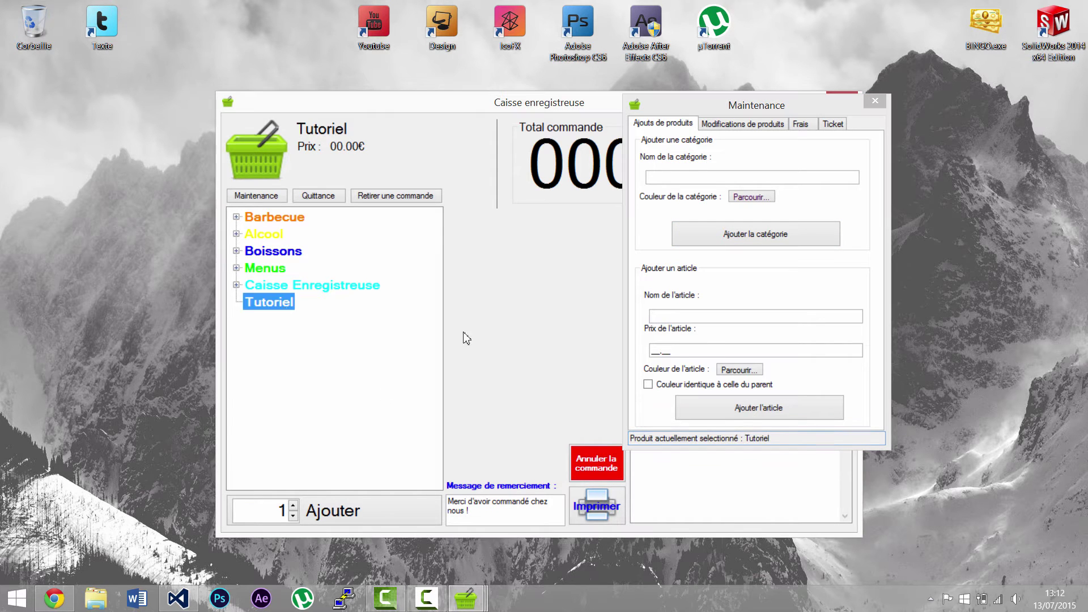
{"action": "left_click", "coordinate": [752, 316]}
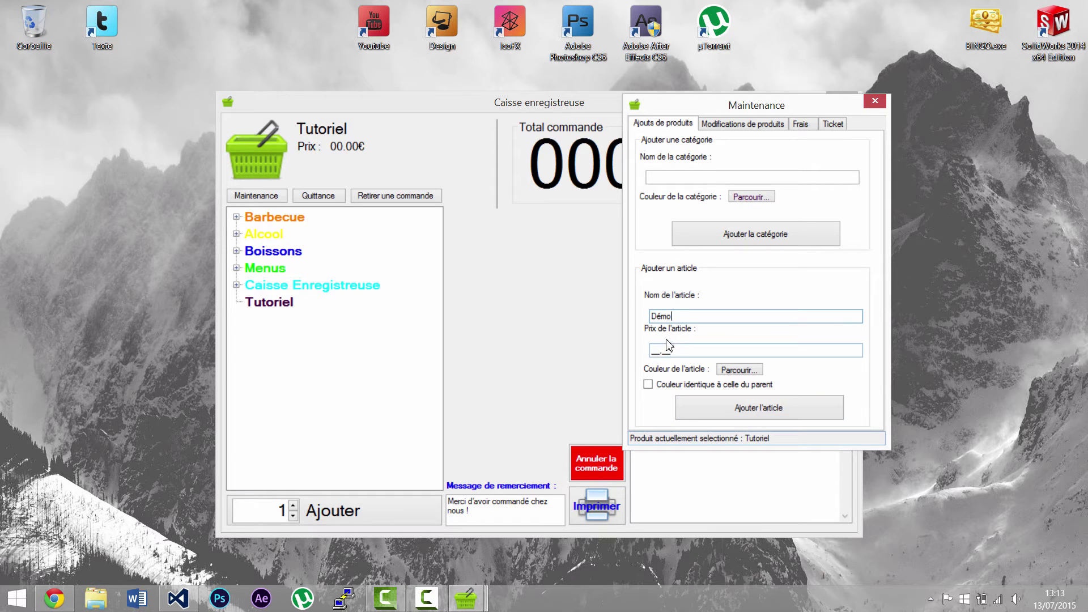
{"action": "key", "text": "Tab"}
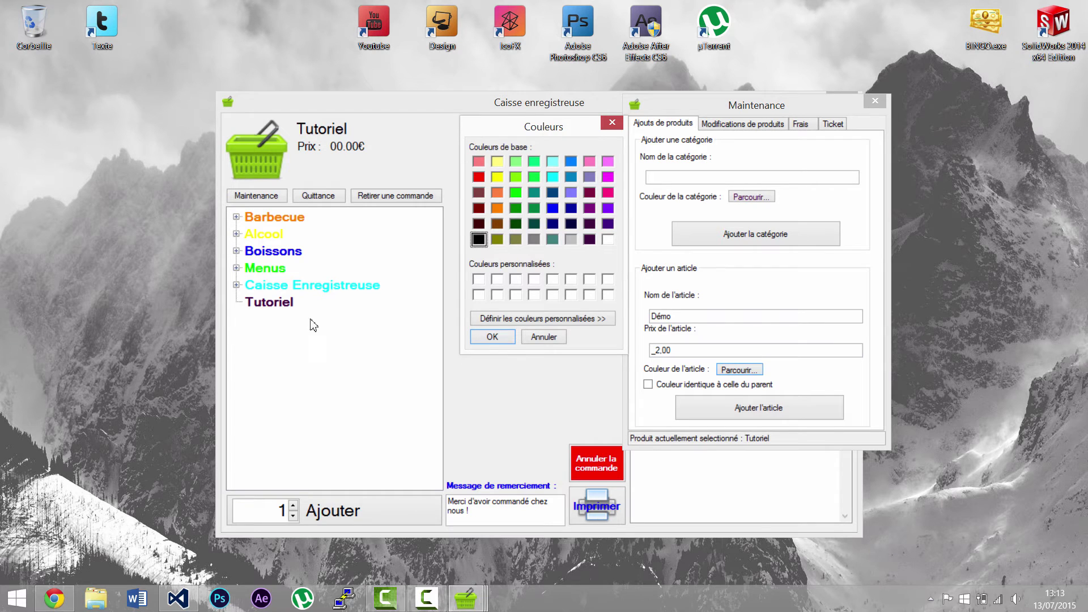
{"action": "left_click", "coordinate": [611, 123]}
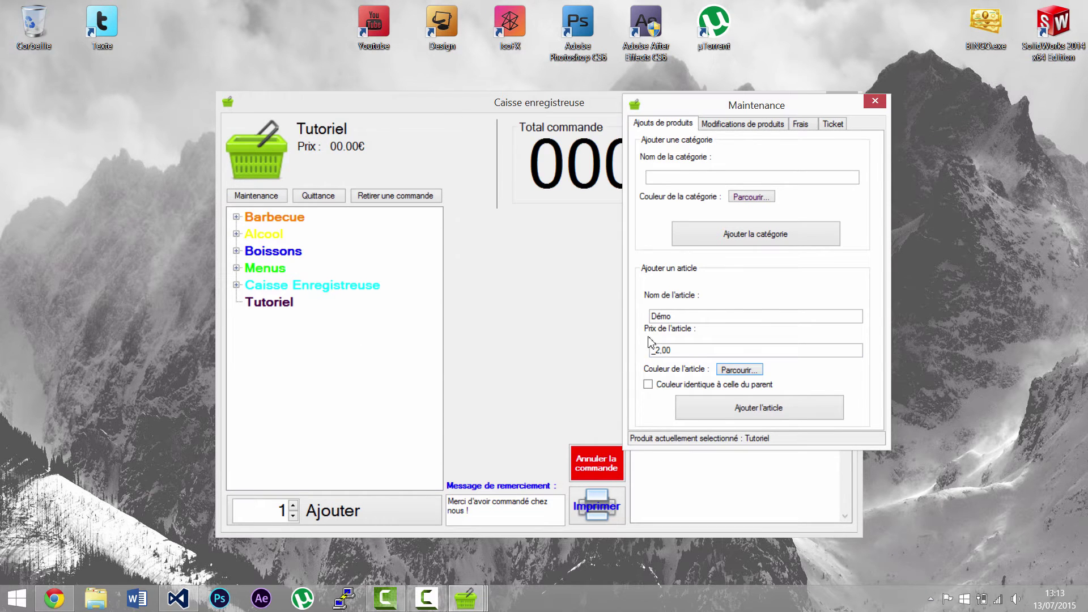
{"action": "left_click", "coordinate": [738, 372]}
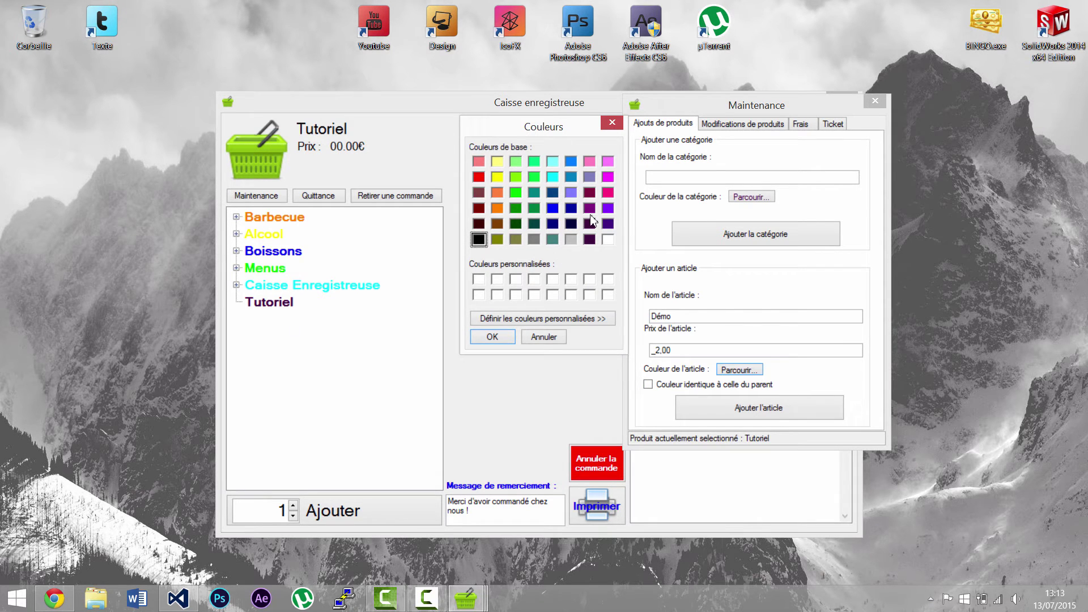
{"action": "left_click", "coordinate": [589, 238]}
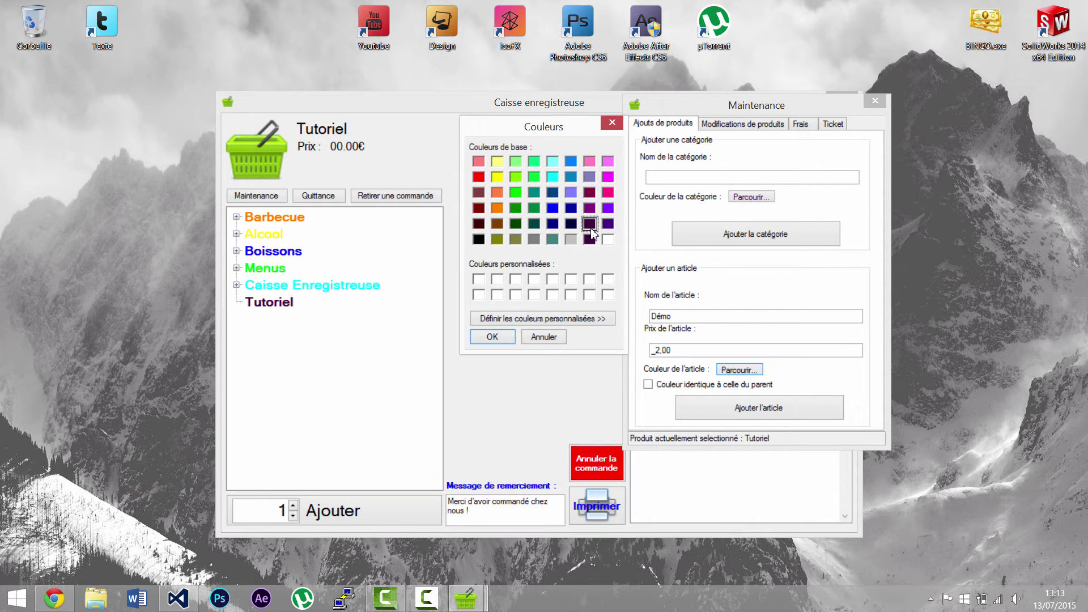
{"action": "left_click", "coordinate": [612, 122]}
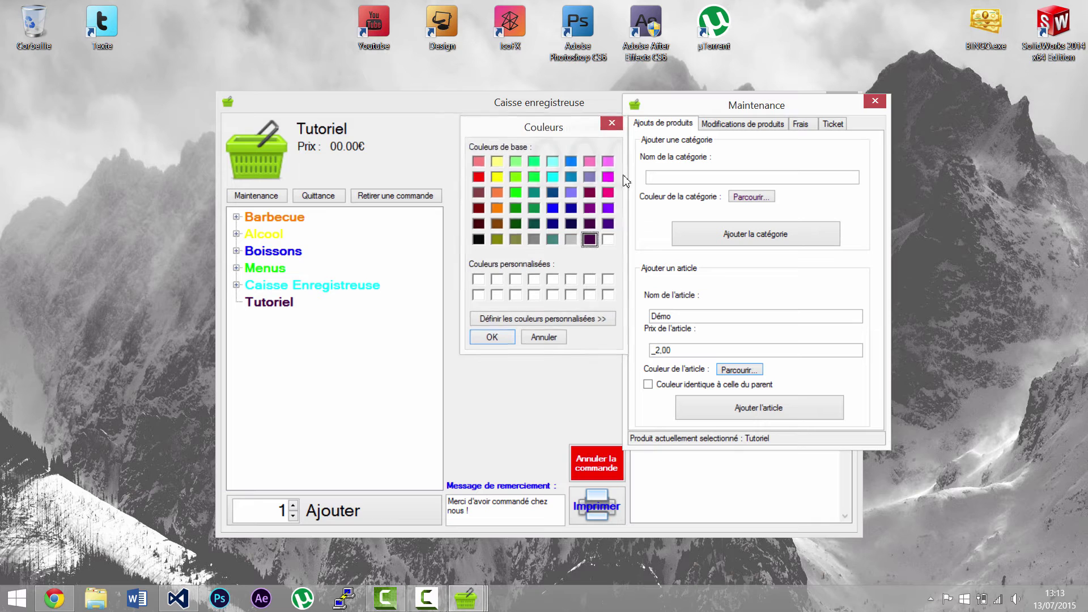
Give the Démo article the same colour as its parent and add it to the Tutoriel category
{"action": "left_click", "coordinate": [648, 385]}
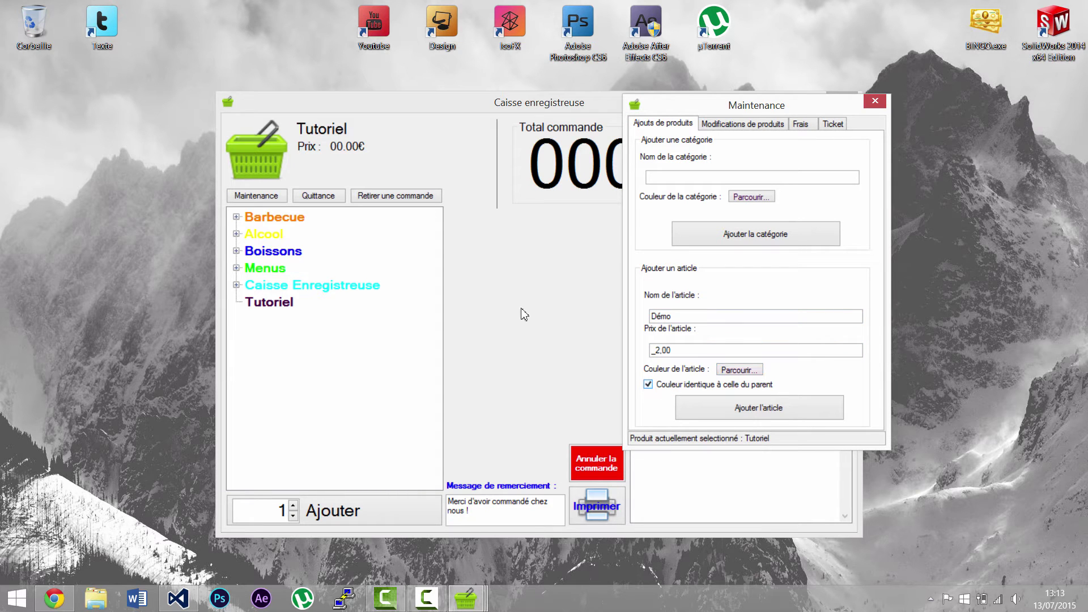
{"action": "left_click", "coordinate": [267, 304]}
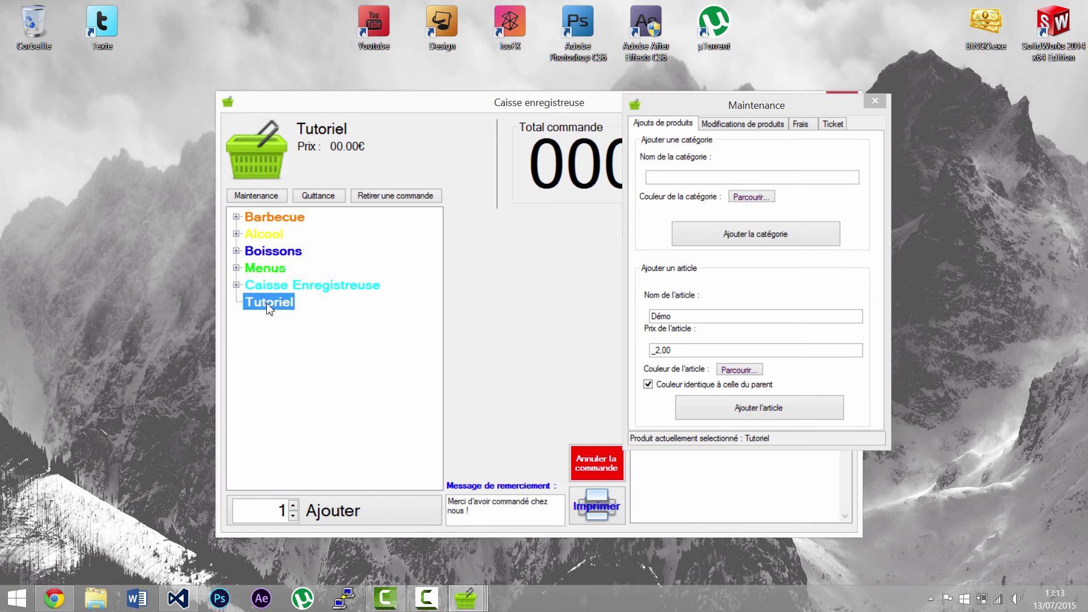
{"action": "left_click", "coordinate": [739, 391]}
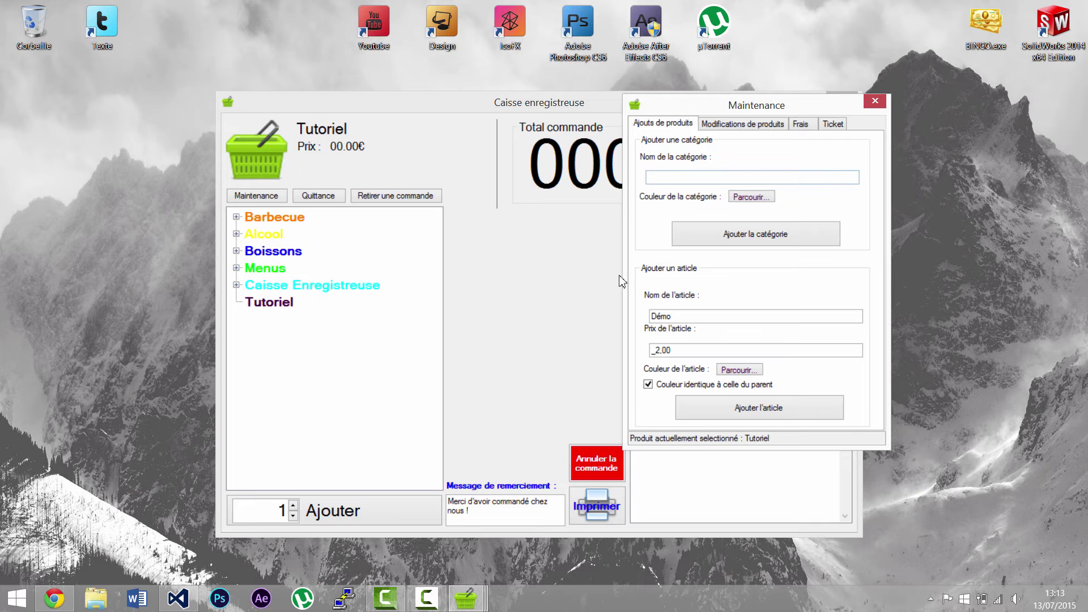
{"action": "left_click", "coordinate": [776, 409]}
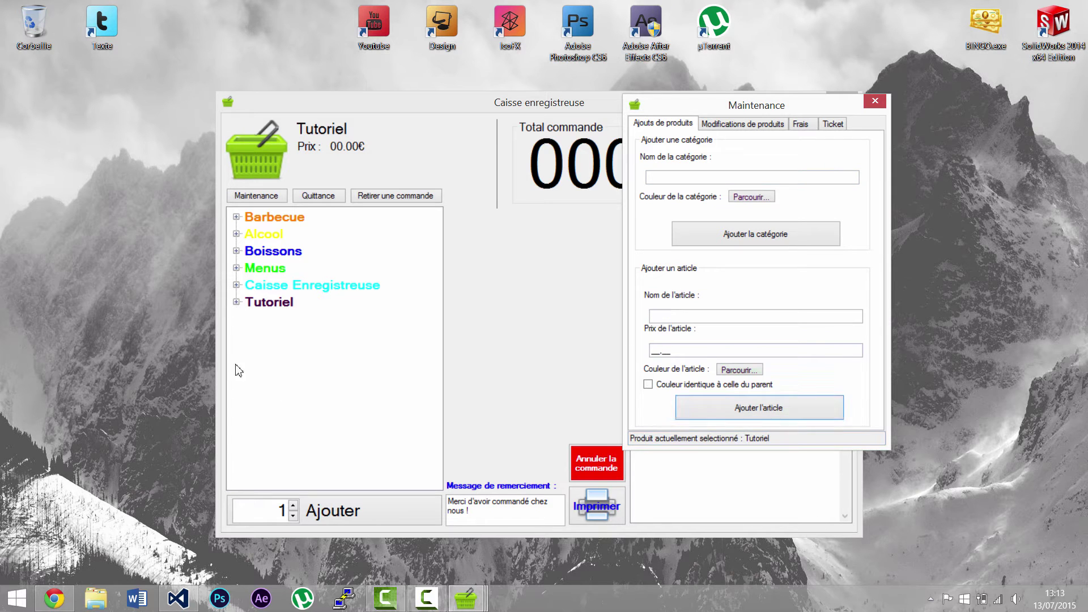
Expand the Tutoriel category and check the name and price shown for the Démo article compared with its category
{"action": "left_click", "coordinate": [236, 301]}
{"action": "left_click", "coordinate": [275, 318]}
{"action": "left_click", "coordinate": [280, 302]}
{"action": "left_click", "coordinate": [280, 319]}
{"action": "left_click", "coordinate": [315, 283]}
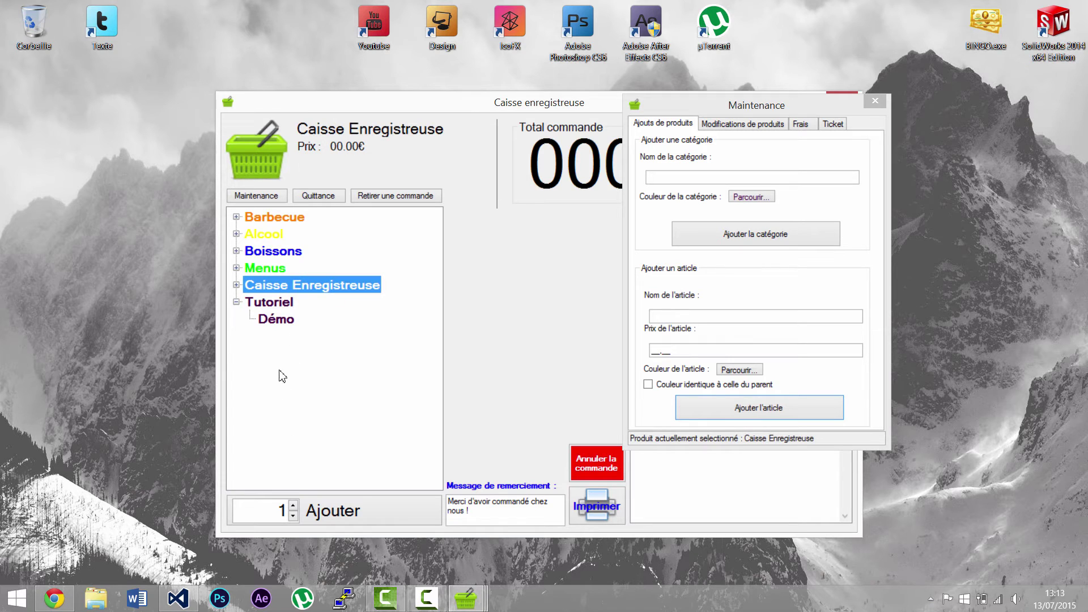
{"action": "left_click", "coordinate": [278, 318]}
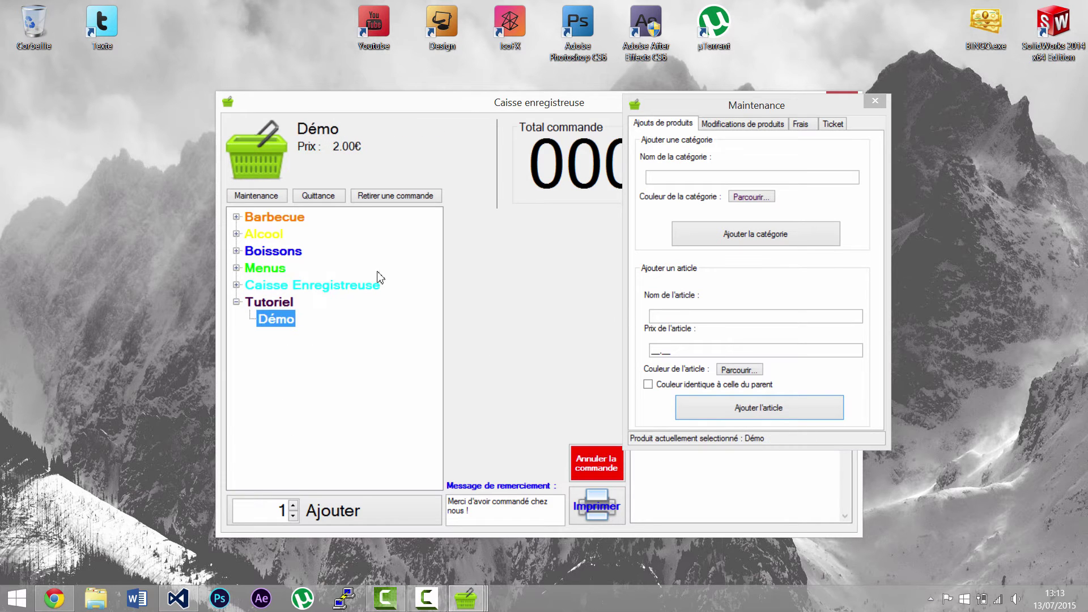
{"action": "left_click", "coordinate": [273, 301]}
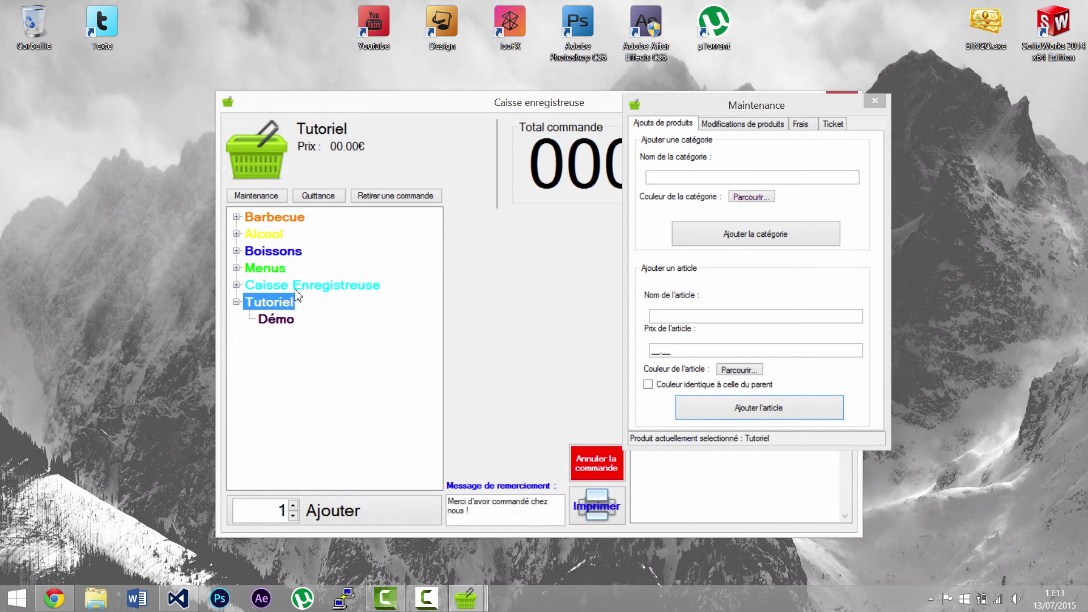
{"action": "left_click", "coordinate": [286, 322]}
{"action": "left_click", "coordinate": [286, 302]}
{"action": "left_click", "coordinate": [286, 321]}
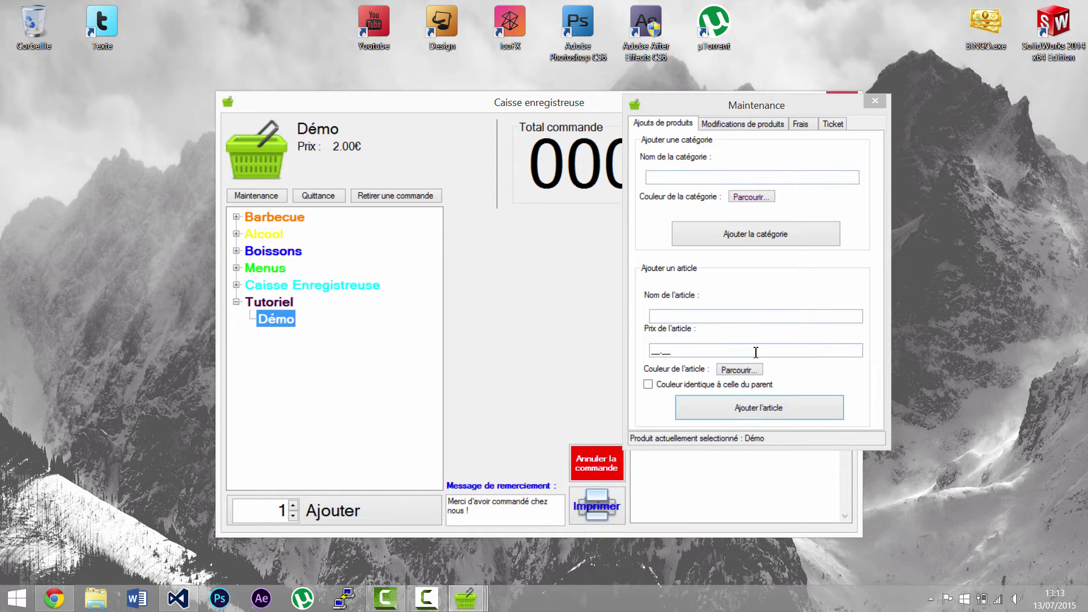
Add an article named Explosiffe priced 3.00 under Démo in its parent's colour, then expand Démo and select the new article
{"action": "left_click", "coordinate": [552, 258]}
{"action": "left_click", "coordinate": [553, 257]}
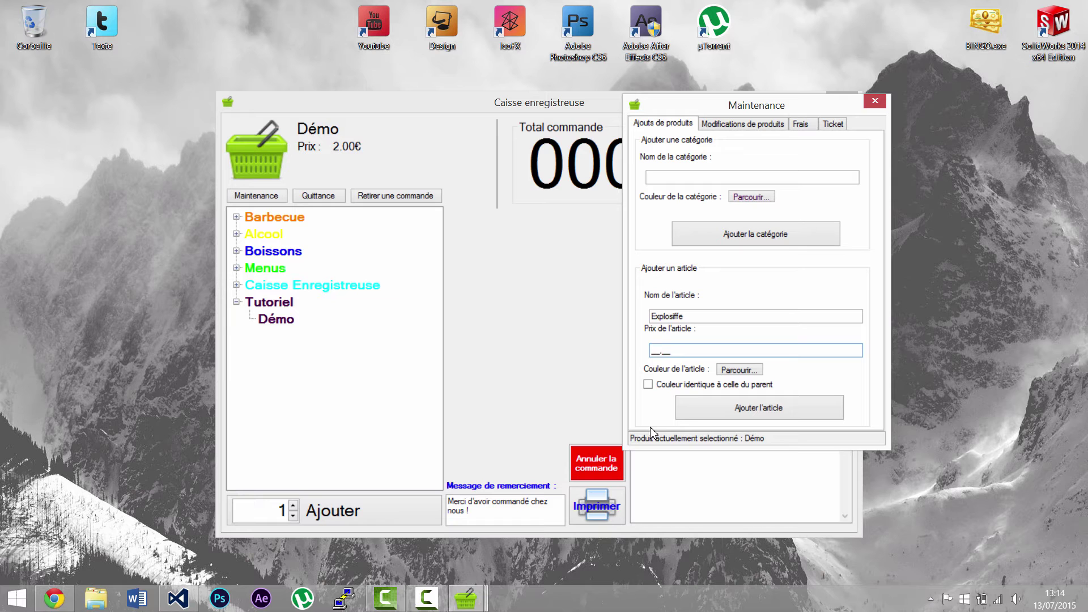
{"action": "left_click", "coordinate": [708, 386]}
{"action": "left_click", "coordinate": [714, 400]}
{"action": "left_click", "coordinate": [250, 319]}
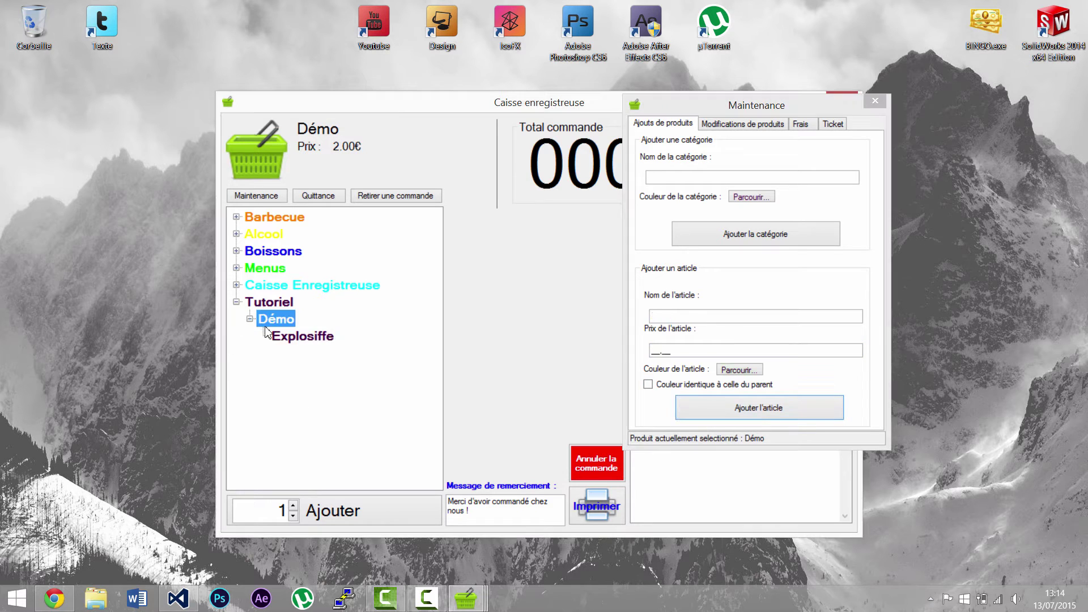
{"action": "left_click", "coordinate": [288, 338]}
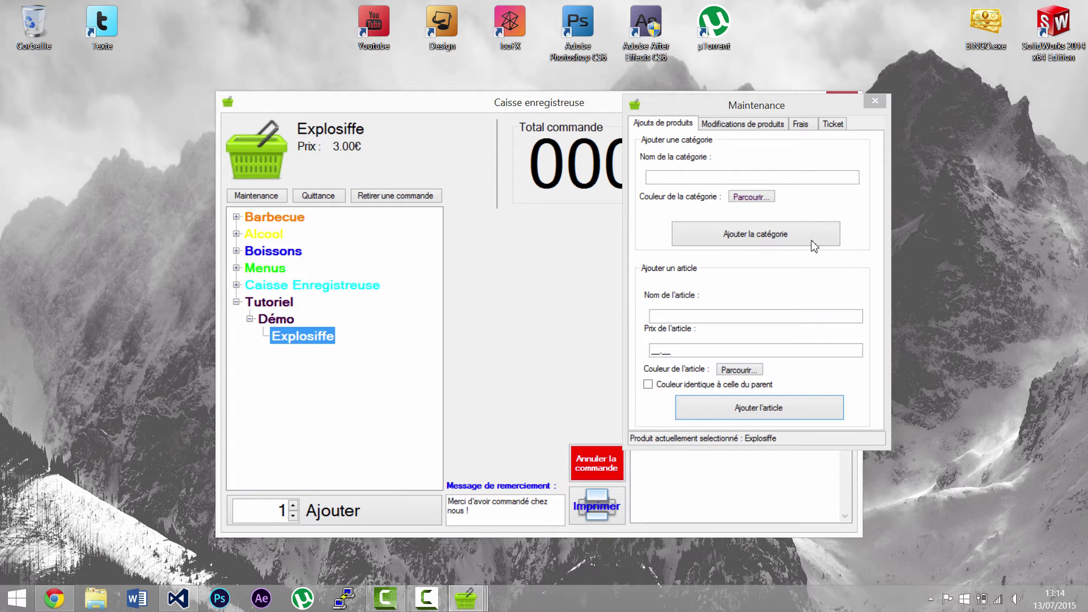
Rename the Explosiffe article under Démo to Explosif and apply the product modification
{"action": "left_click", "coordinate": [739, 125]}
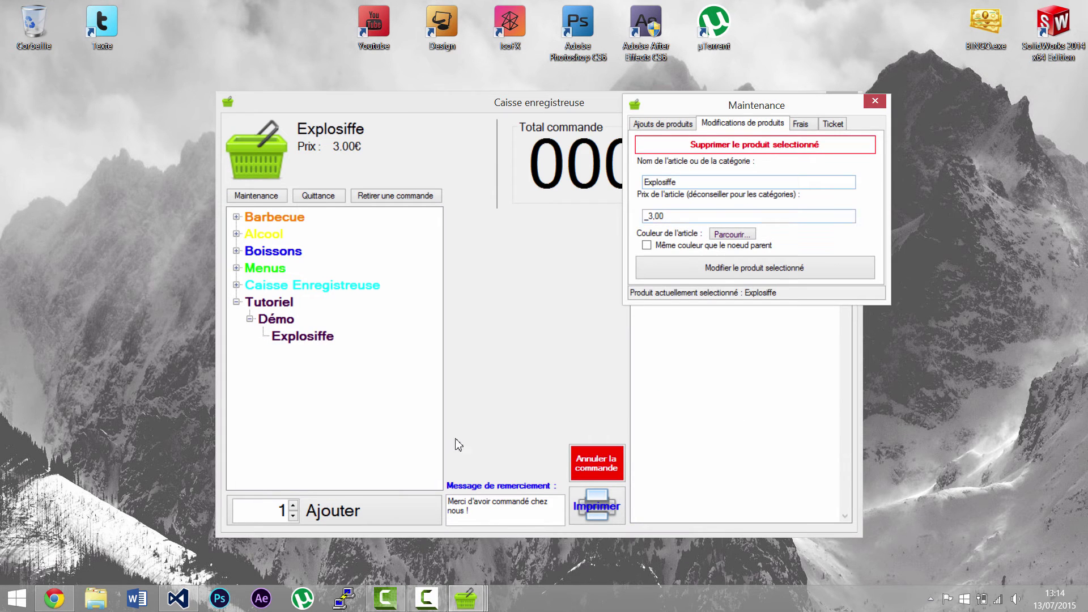
{"action": "left_click", "coordinate": [271, 373]}
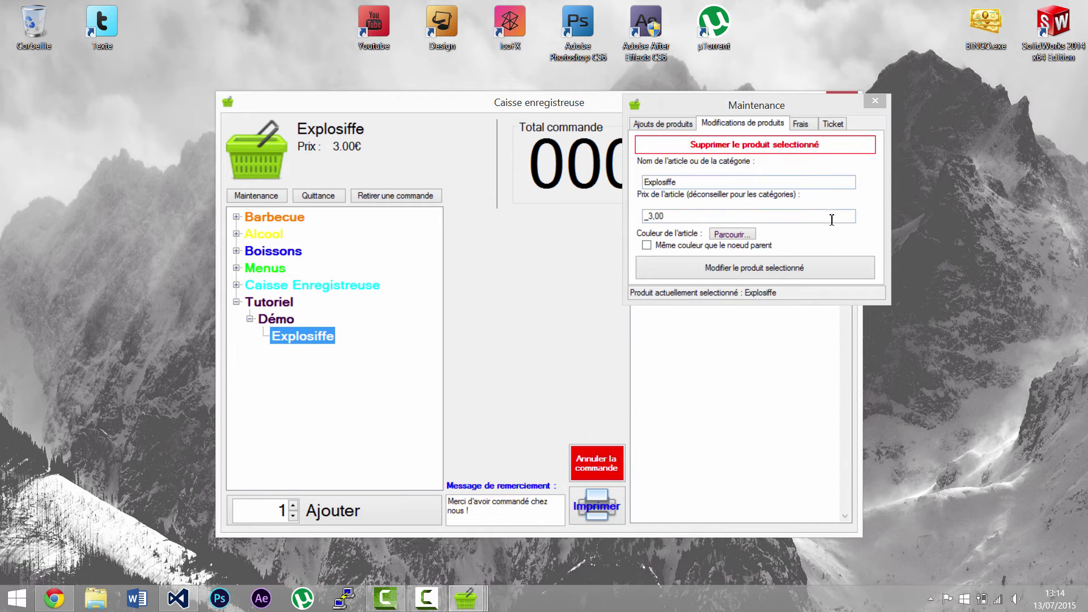
{"action": "left_click", "coordinate": [704, 181]}
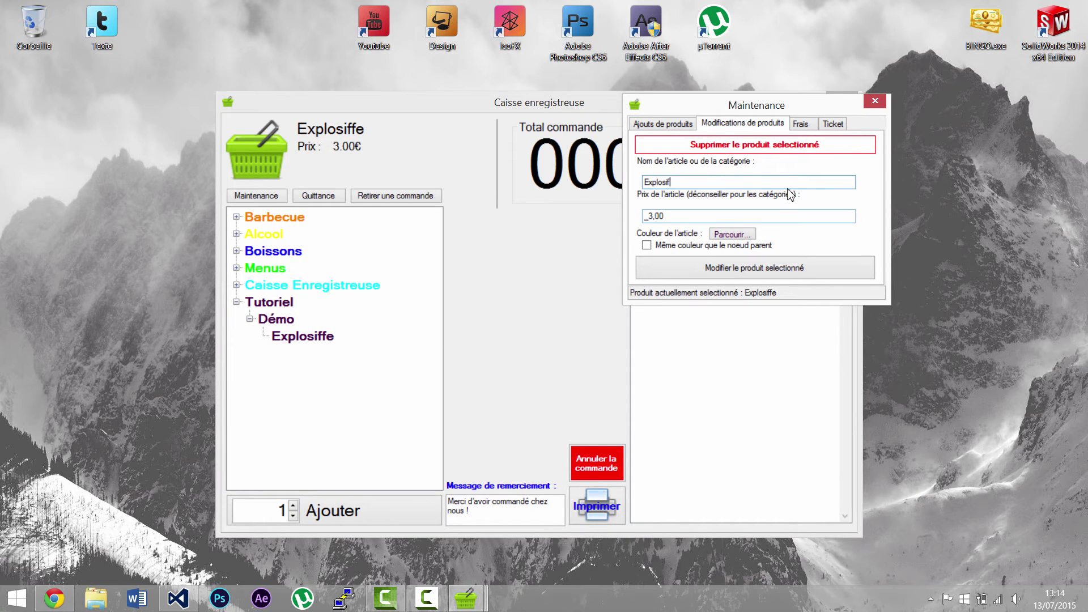
{"action": "left_click", "coordinate": [708, 221]}
{"action": "left_click", "coordinate": [647, 245]}
{"action": "left_click", "coordinate": [666, 246]}
{"action": "left_click", "coordinate": [726, 273]}
{"action": "left_click", "coordinate": [237, 272]}
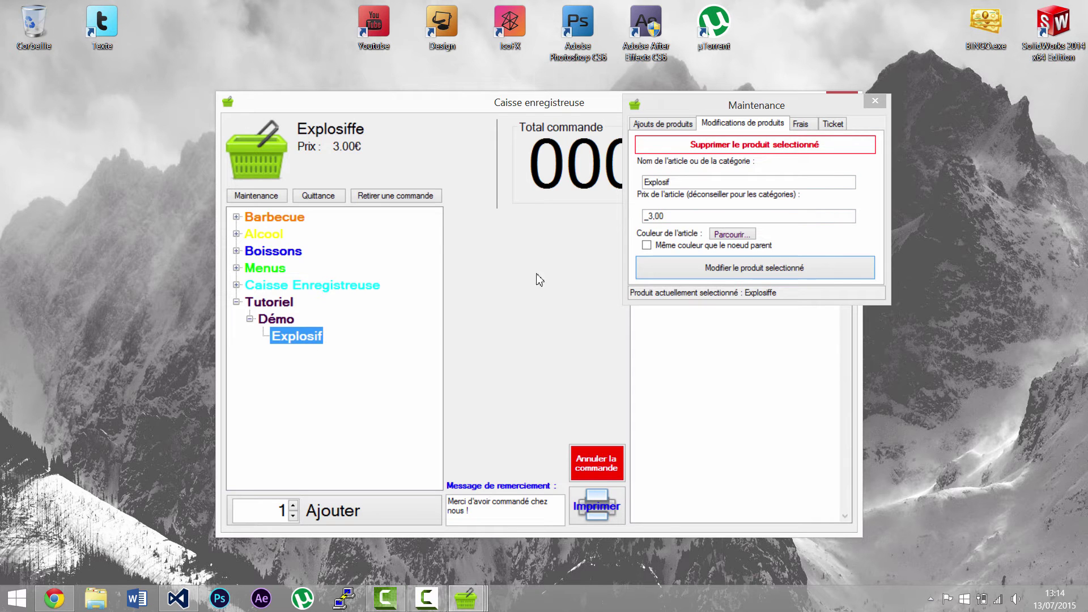
Delete the Explosif article under Démo and enter a new article named Explosif priced 3.00 with Tutoriel as its parent
{"action": "left_click", "coordinate": [787, 145]}
{"action": "left_click", "coordinate": [663, 123]}
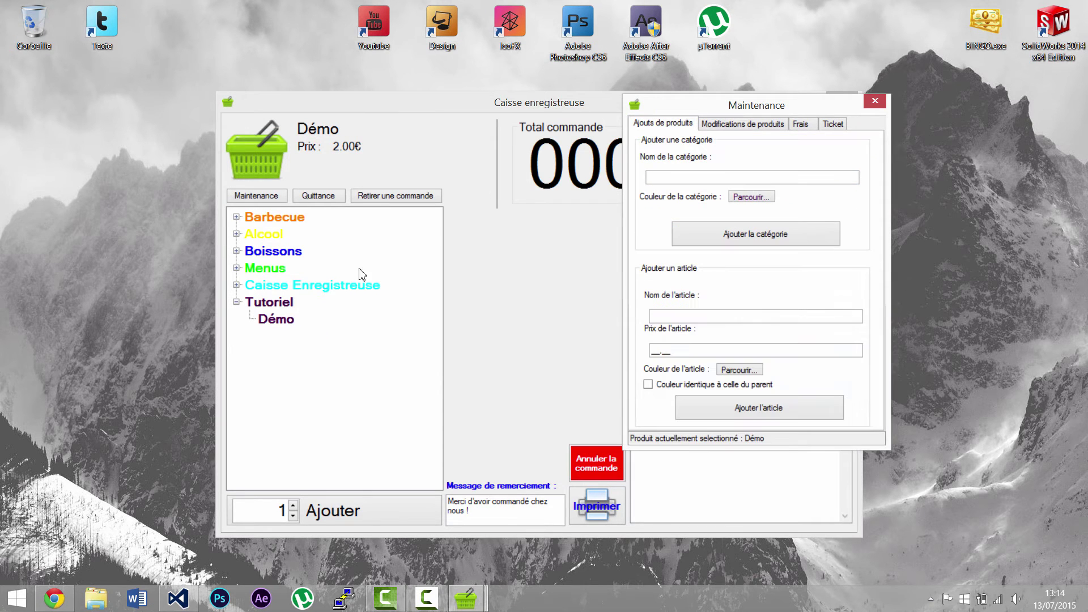
{"action": "left_click", "coordinate": [277, 305]}
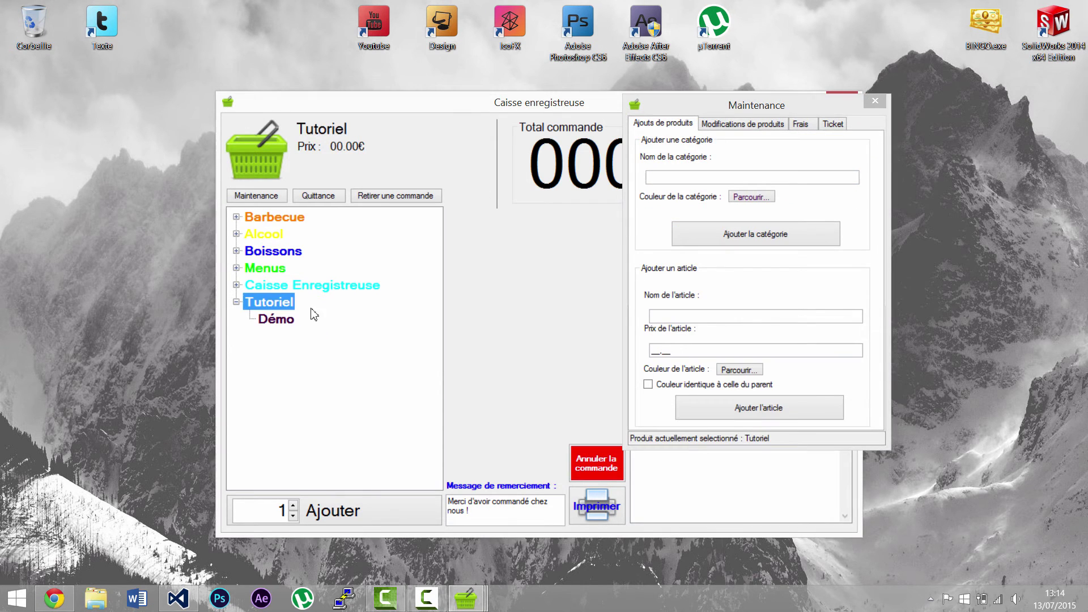
{"action": "left_click", "coordinate": [704, 316]}
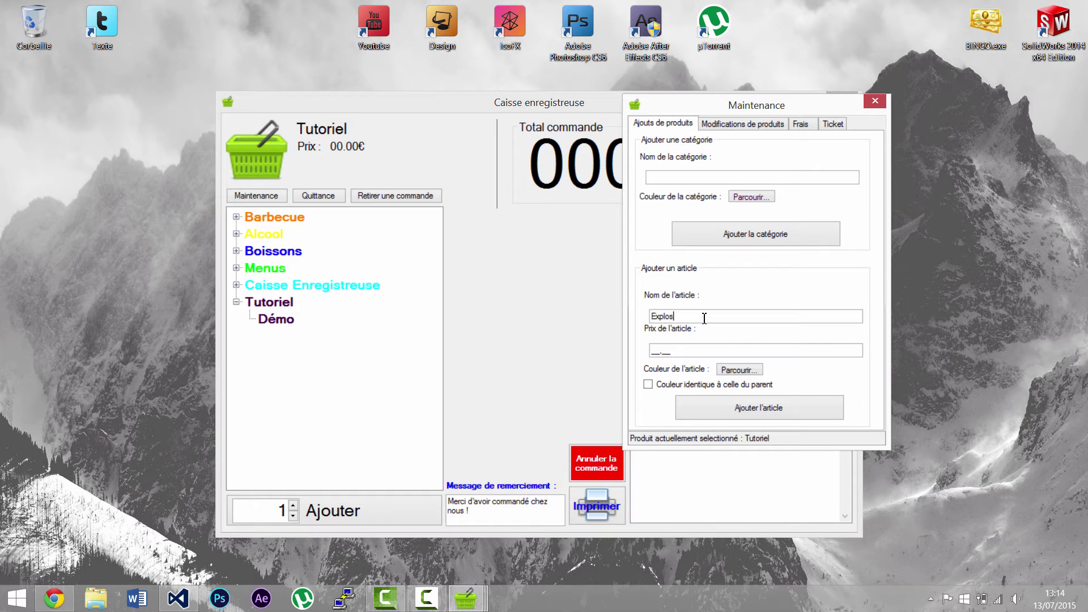
{"action": "key", "text": "Tab"}
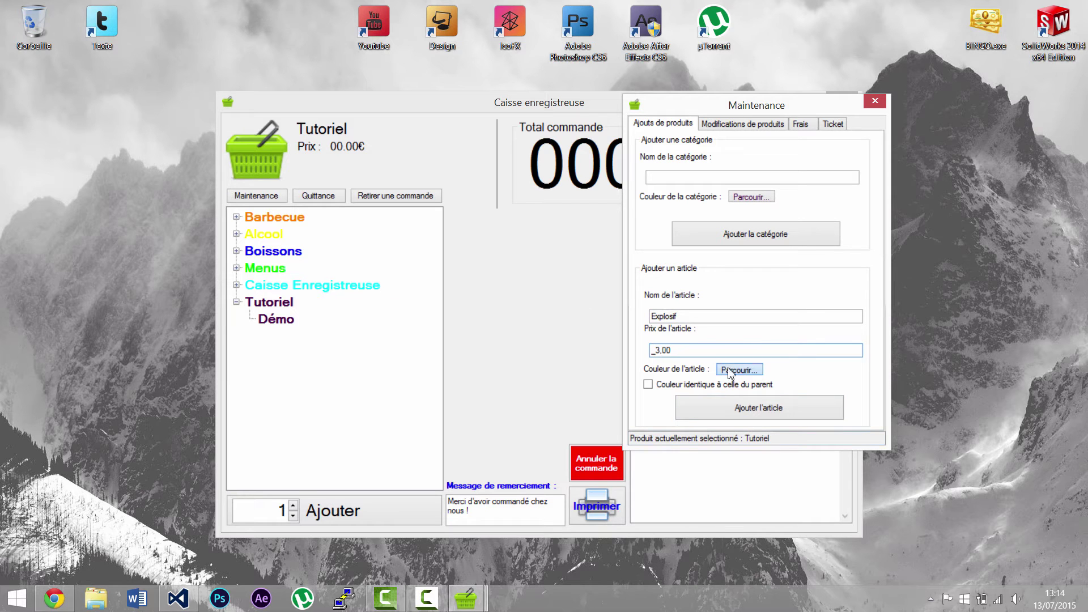
{"action": "left_click", "coordinate": [736, 369]}
{"action": "left_click", "coordinate": [552, 239]}
{"action": "left_click", "coordinate": [510, 338]}
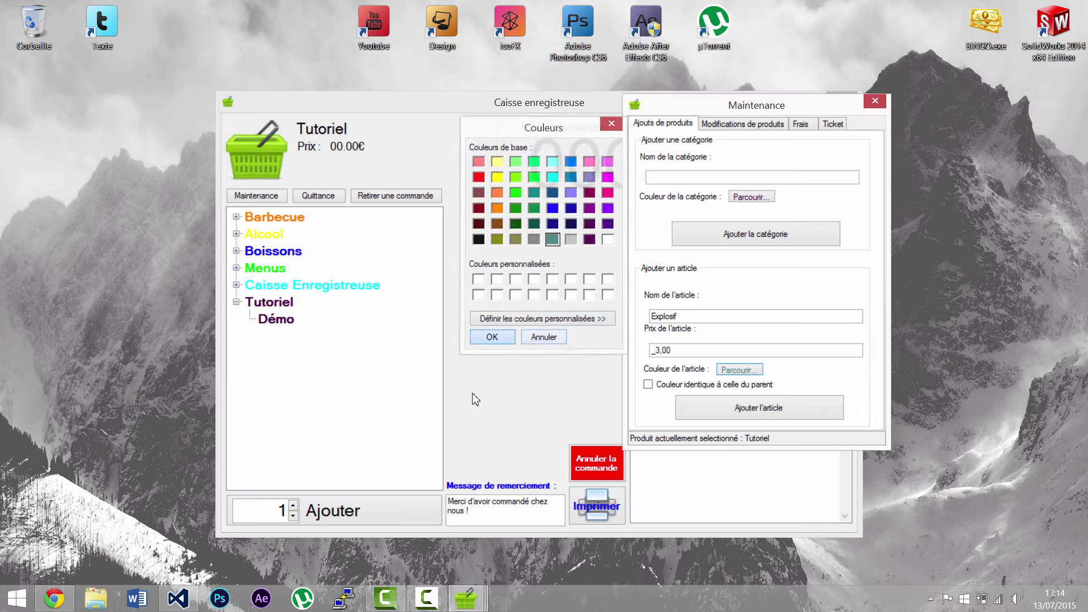
{"action": "left_click", "coordinate": [236, 301]}
{"action": "left_click", "coordinate": [236, 301]}
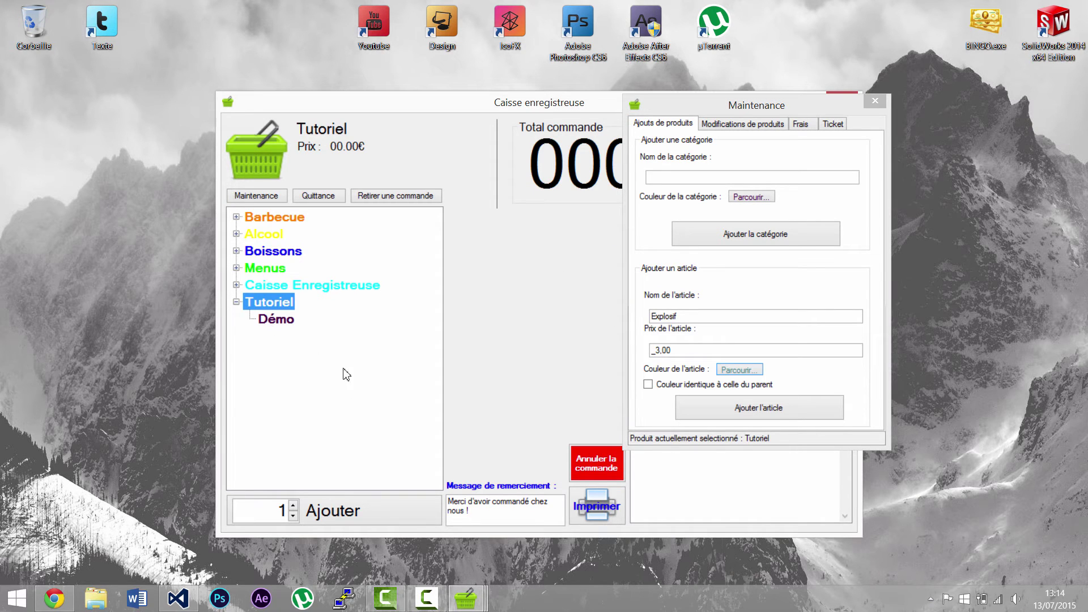
{"action": "left_click", "coordinate": [687, 390]}
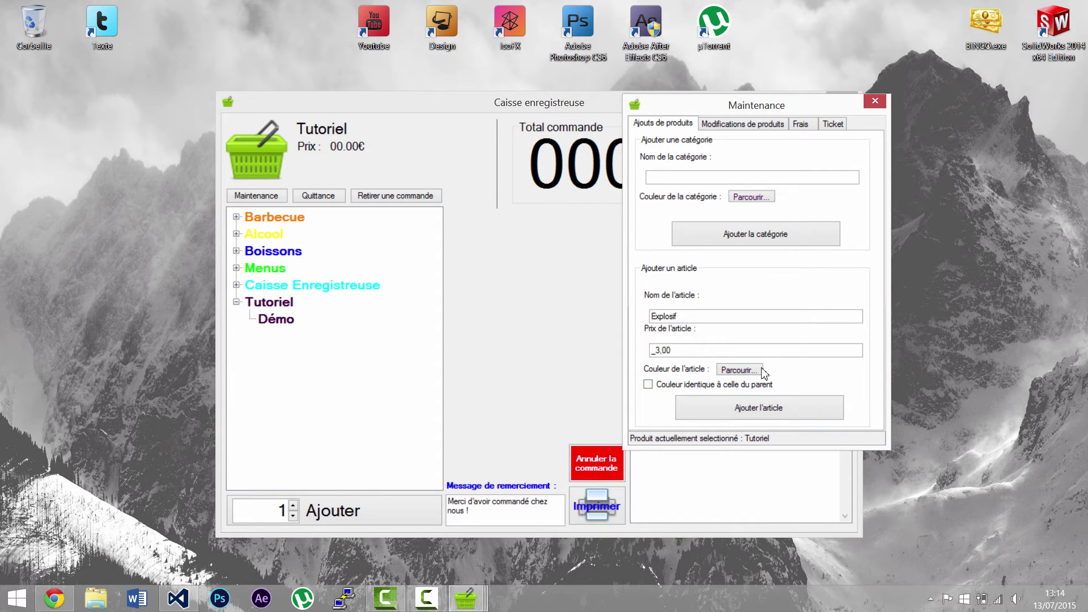
Give the new Explosif article a grey-teal colour, add it to the Tutoriel category and select it
{"action": "left_click", "coordinate": [739, 370]}
{"action": "left_click", "coordinate": [553, 239]}
{"action": "left_click", "coordinate": [510, 338]}
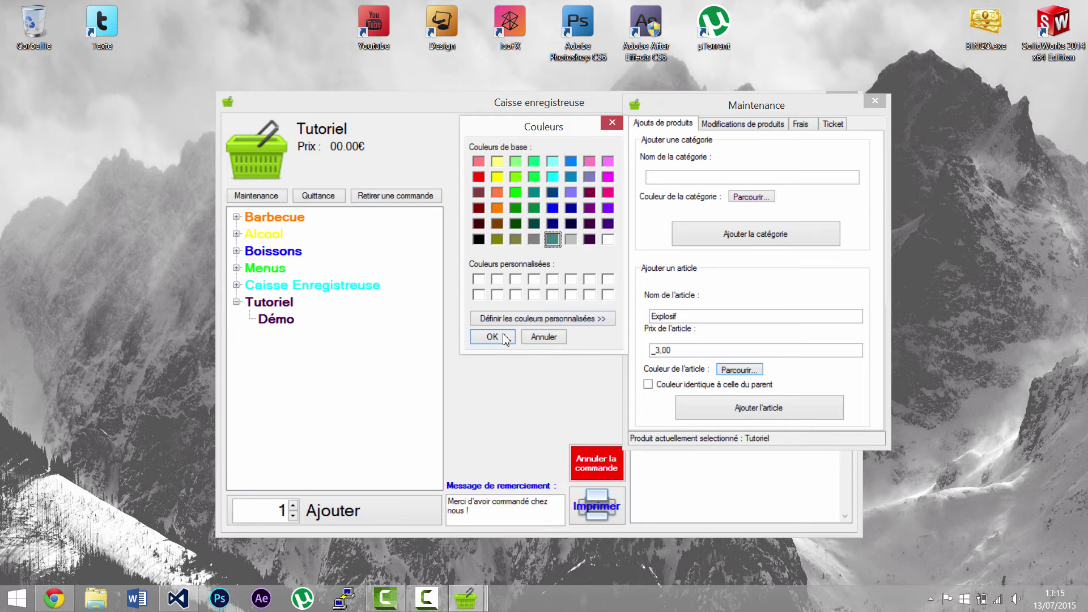
{"action": "left_click", "coordinate": [819, 412]}
{"action": "left_click", "coordinate": [302, 339]}
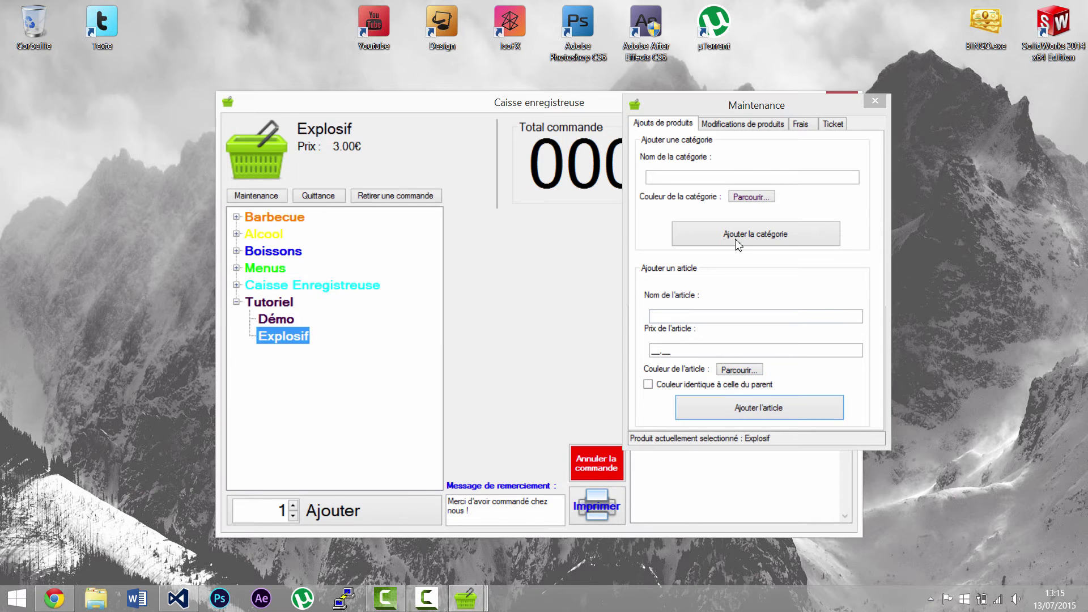
Try the option for using the parent node's colour on the Explosif and Démo articles in the product modification settings
{"action": "left_click", "coordinate": [764, 123]}
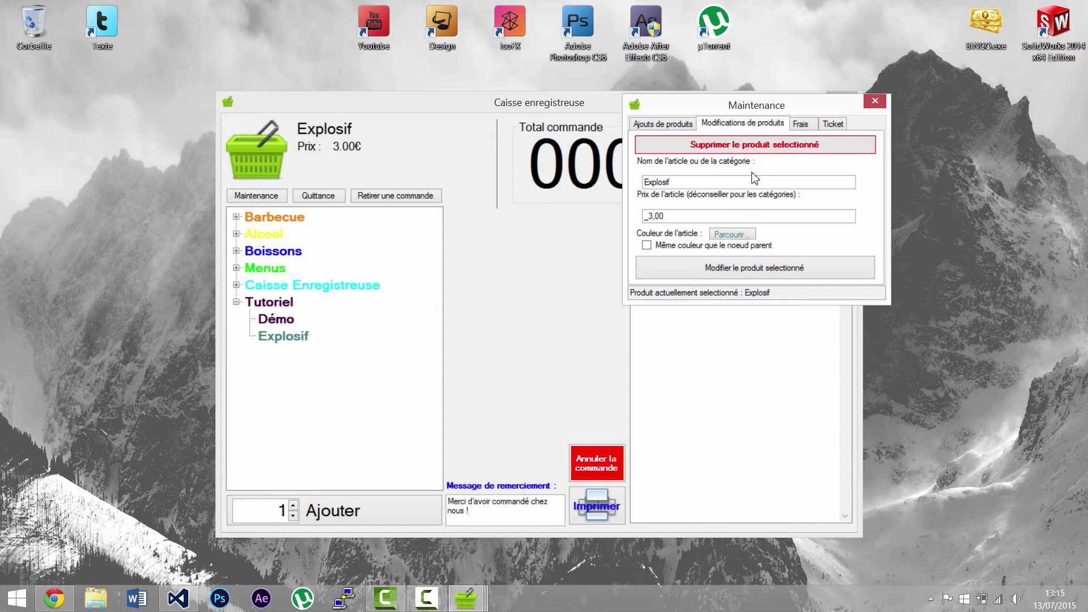
{"action": "left_click", "coordinate": [295, 338]}
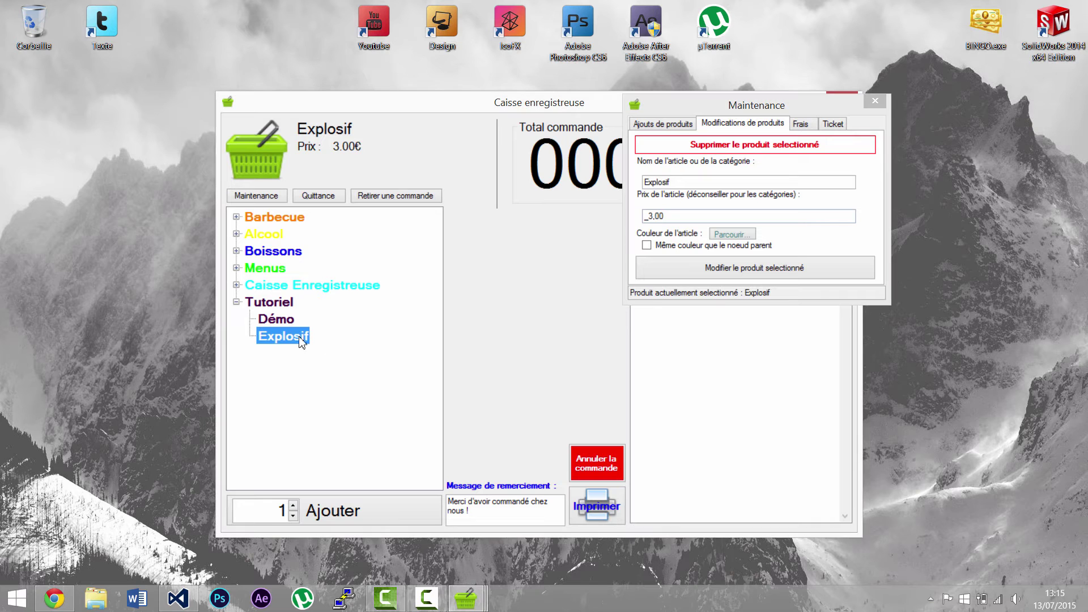
{"action": "left_click", "coordinate": [753, 252]}
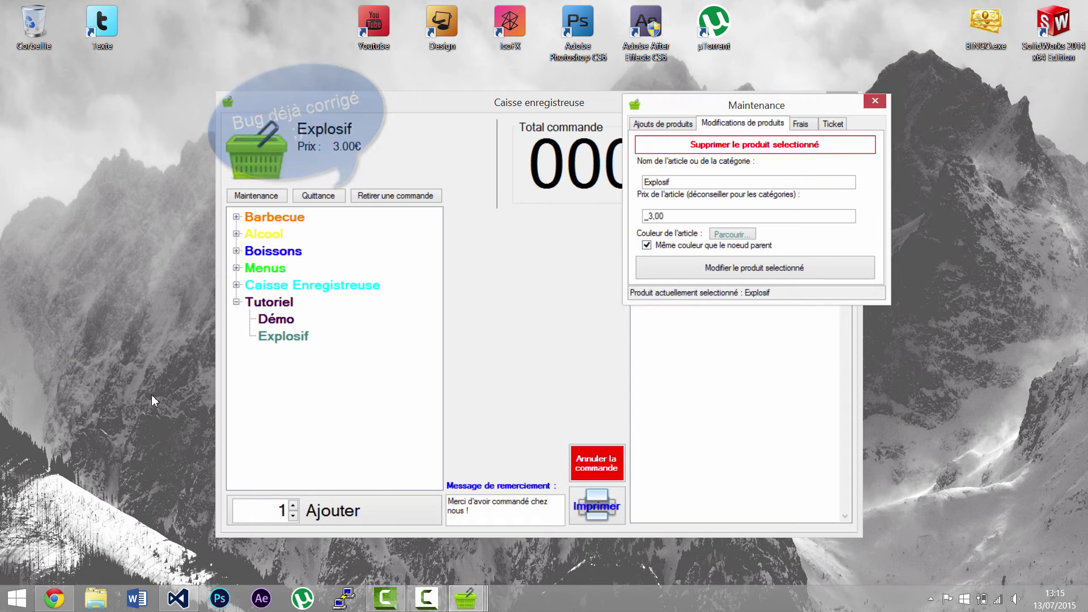
{"action": "left_click", "coordinate": [276, 319]}
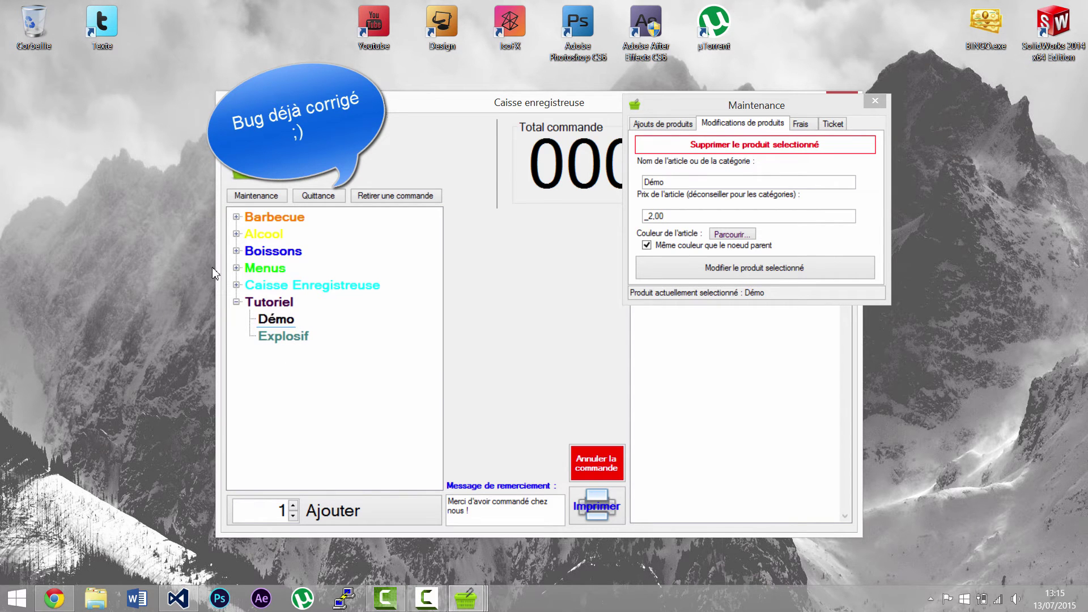
{"action": "left_click", "coordinate": [270, 338]}
{"action": "left_click", "coordinate": [272, 321]}
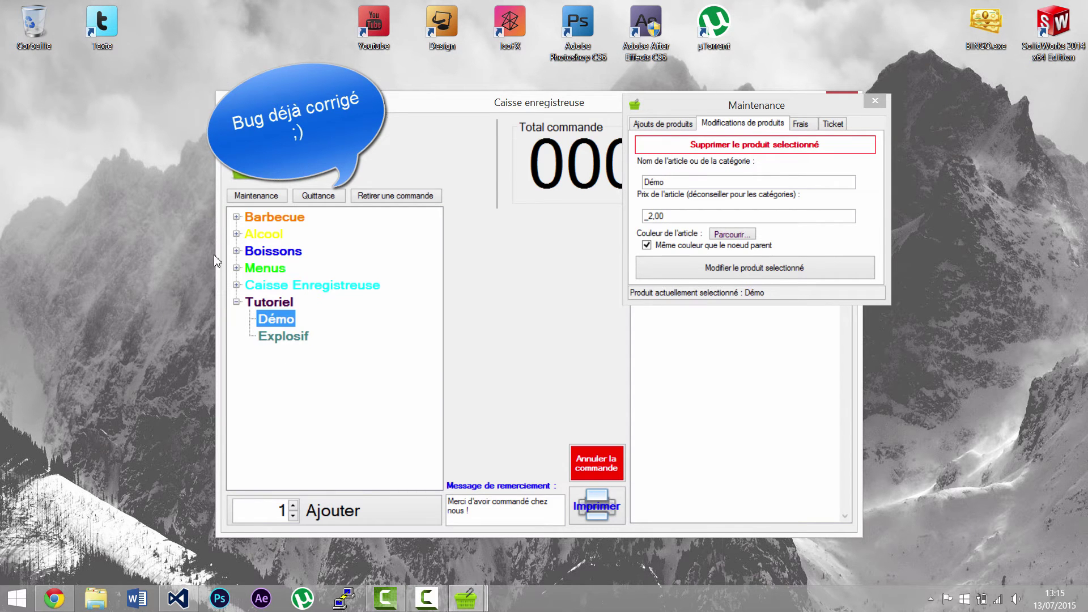
{"action": "left_click", "coordinate": [279, 338]}
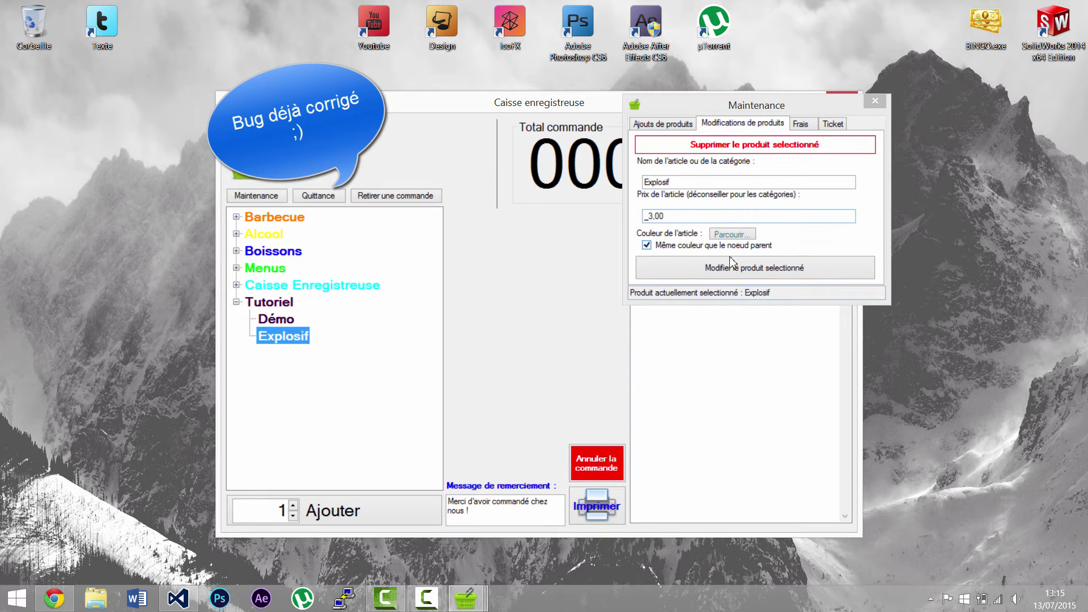
{"action": "left_click", "coordinate": [683, 248]}
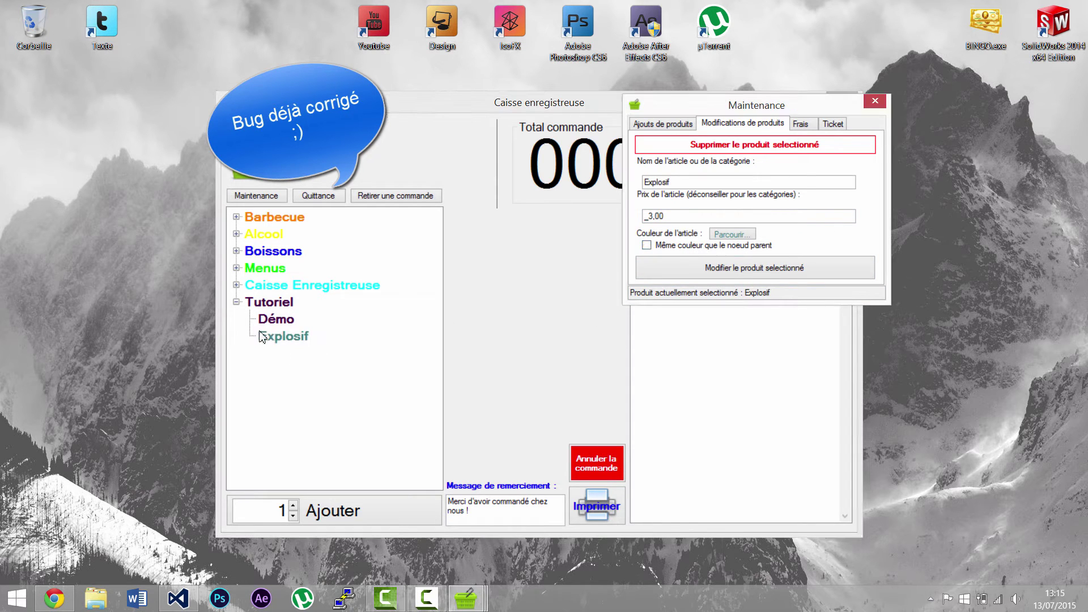
Delete the Explosif article, then the whole Tutoriel category
{"action": "left_click", "coordinate": [275, 337]}
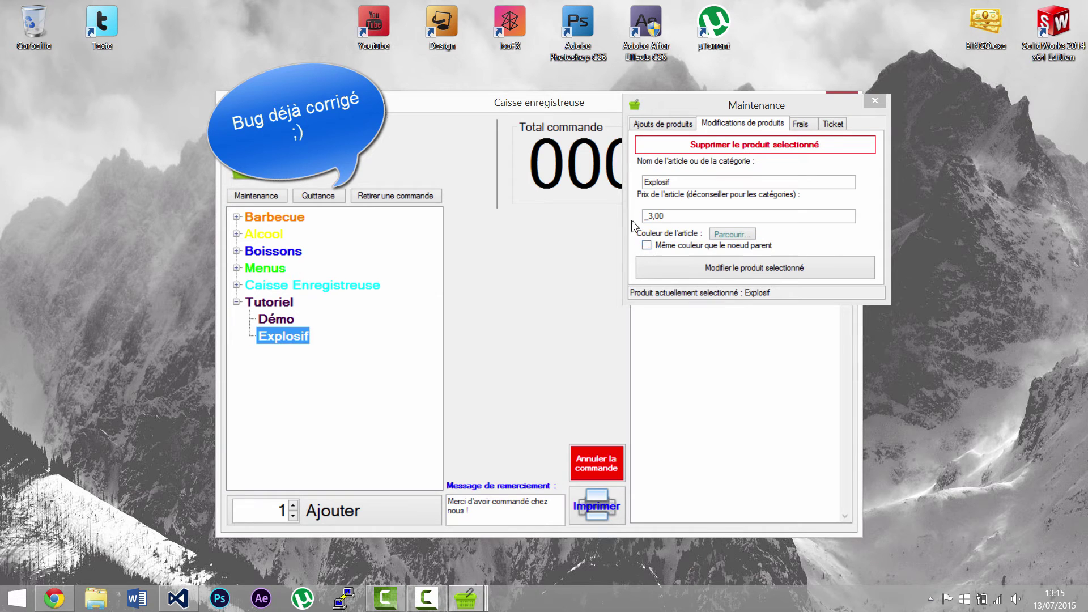
{"action": "left_click", "coordinate": [738, 146]}
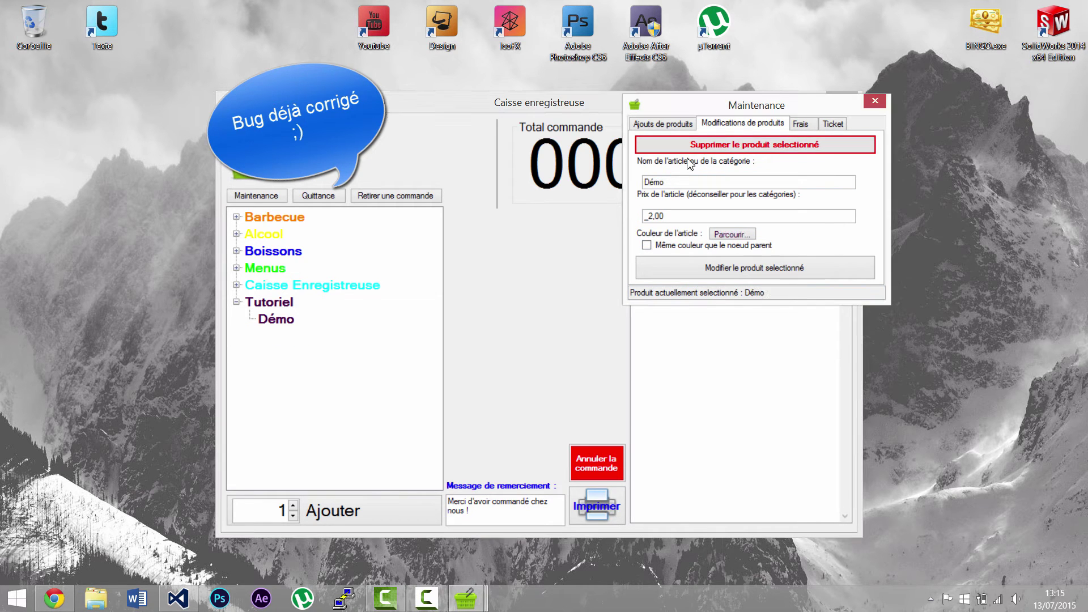
{"action": "left_click", "coordinate": [270, 303]}
{"action": "left_click", "coordinate": [795, 144]}
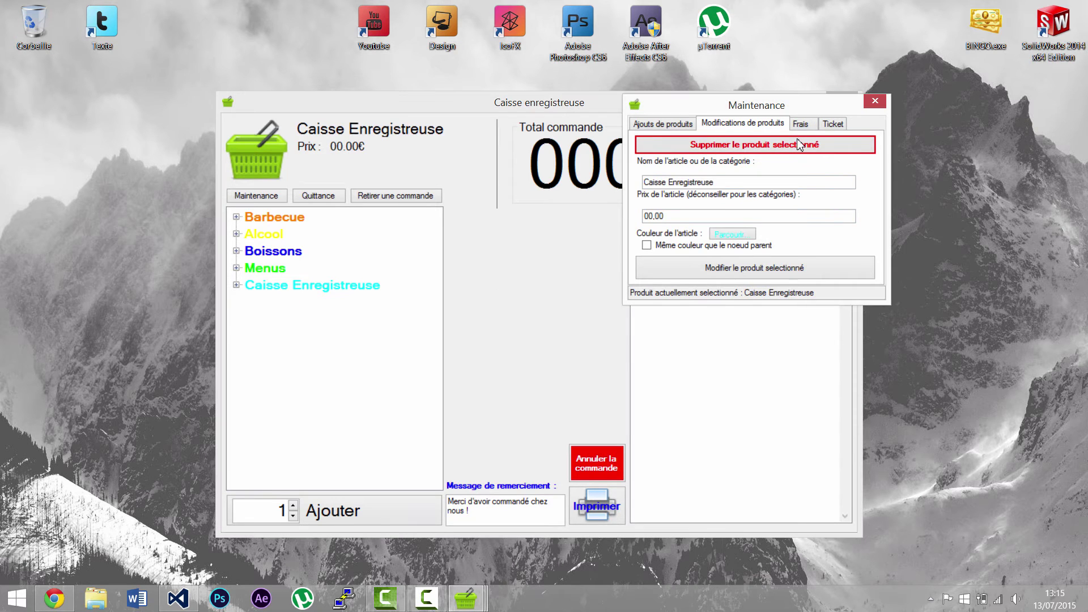
Set the fees deducted when calculating the profit to 50000
{"action": "left_click", "coordinate": [808, 124]}
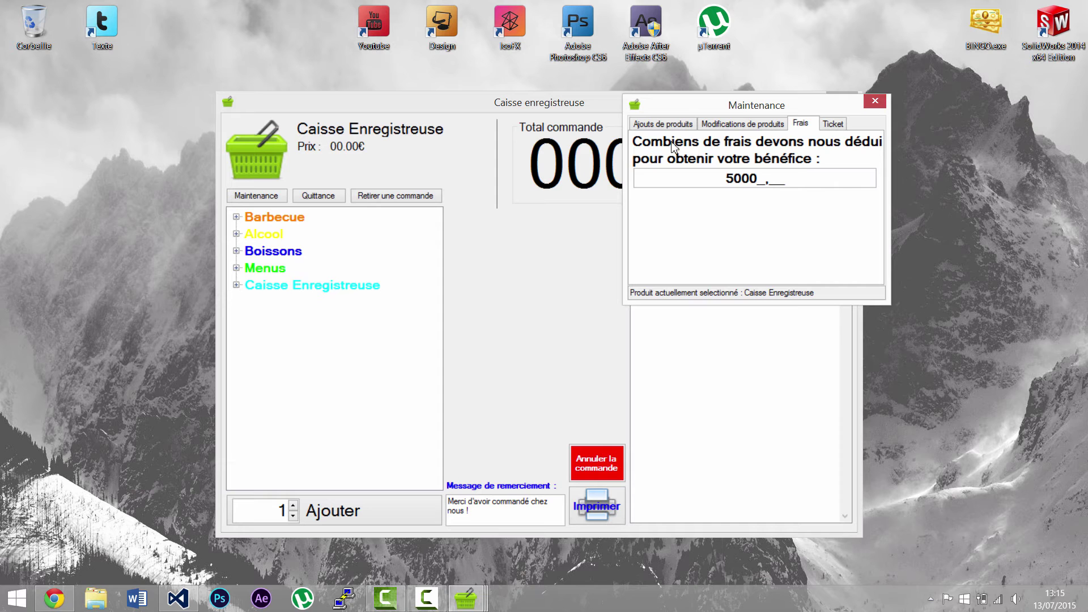
{"action": "double_click", "coordinate": [729, 177]}
{"action": "key", "text": "BackSpace"}
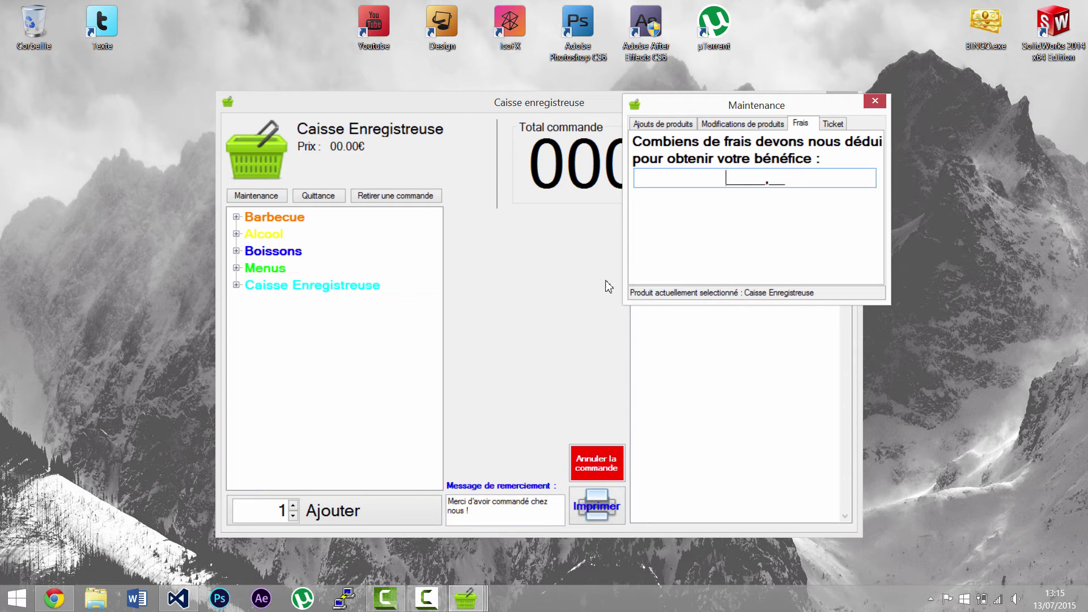
{"action": "left_click_drag", "start_coordinate": [726, 179], "coordinate": [785, 179]}
{"action": "left_click", "coordinate": [754, 178]}
{"action": "type", "text": "50000"}
{"action": "left_click", "coordinate": [833, 125]}
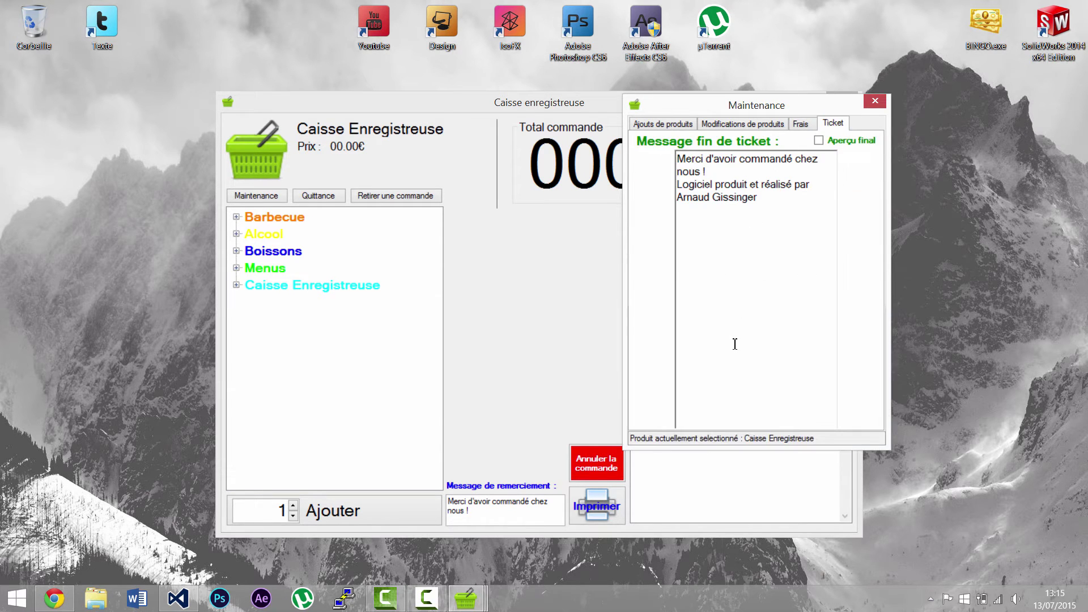
{"action": "left_click", "coordinate": [800, 123]}
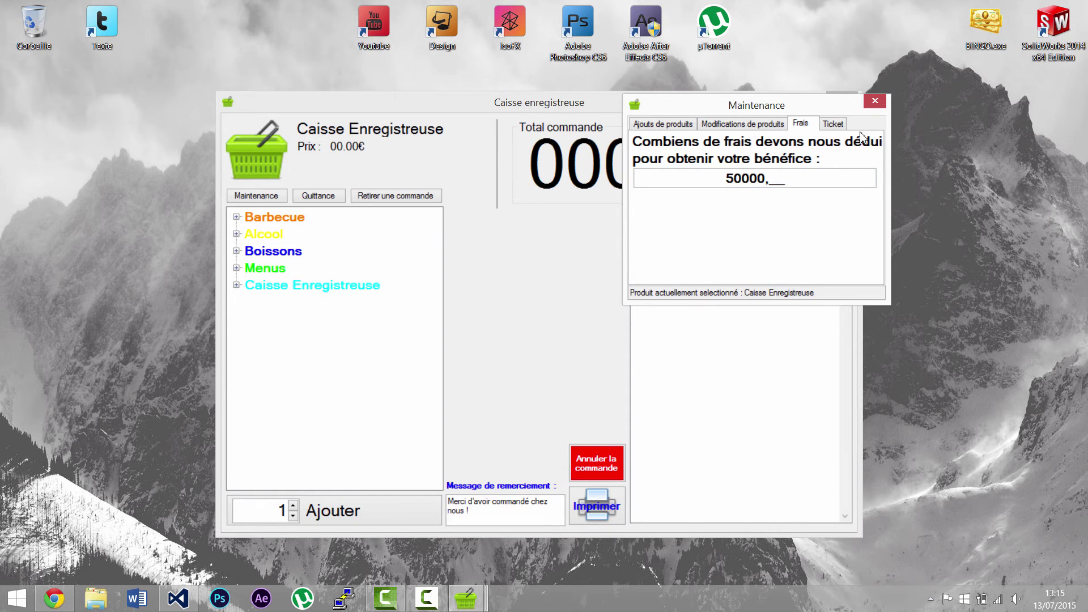
Review the end-of-ticket message in the ticket settings and close the Maintenance window
{"action": "left_click", "coordinate": [843, 124]}
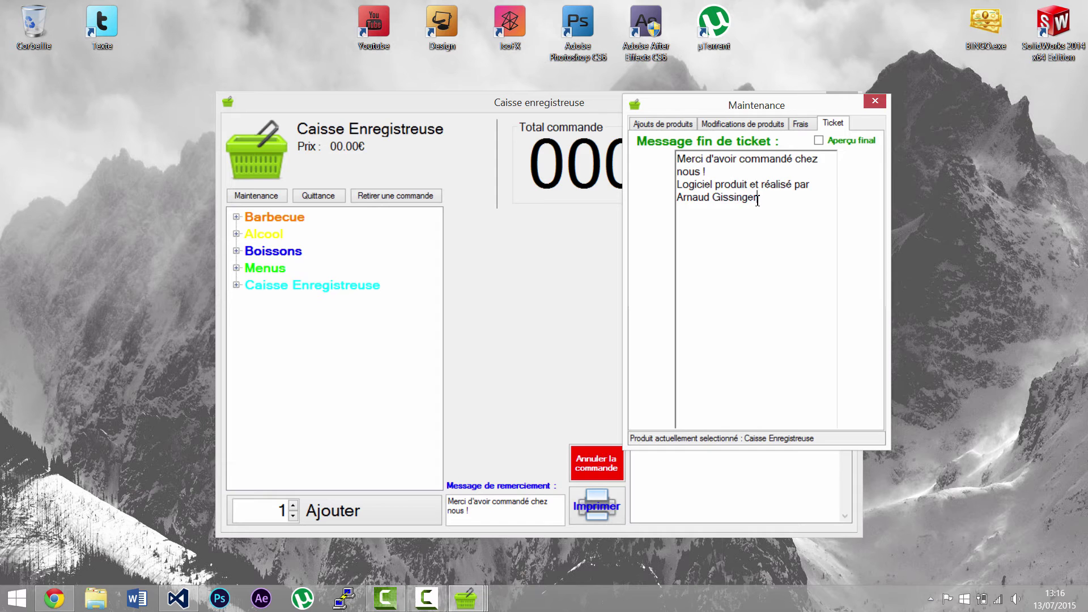
{"action": "left_click_drag", "start_coordinate": [756, 201], "coordinate": [528, 143]}
{"action": "left_click", "coordinate": [781, 235]}
{"action": "left_click_drag", "start_coordinate": [782, 236], "coordinate": [665, 174]}
{"action": "left_click", "coordinate": [736, 244]}
{"action": "left_click", "coordinate": [876, 101]}
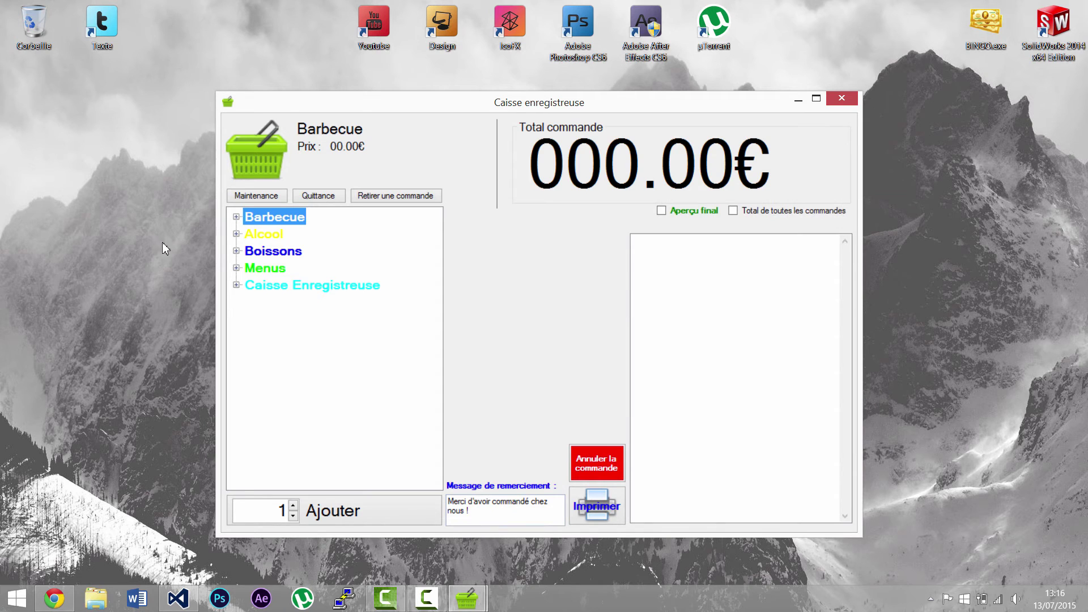
Submit a Quittance with the sum of the orders set to 200
{"action": "left_click", "coordinate": [309, 199]}
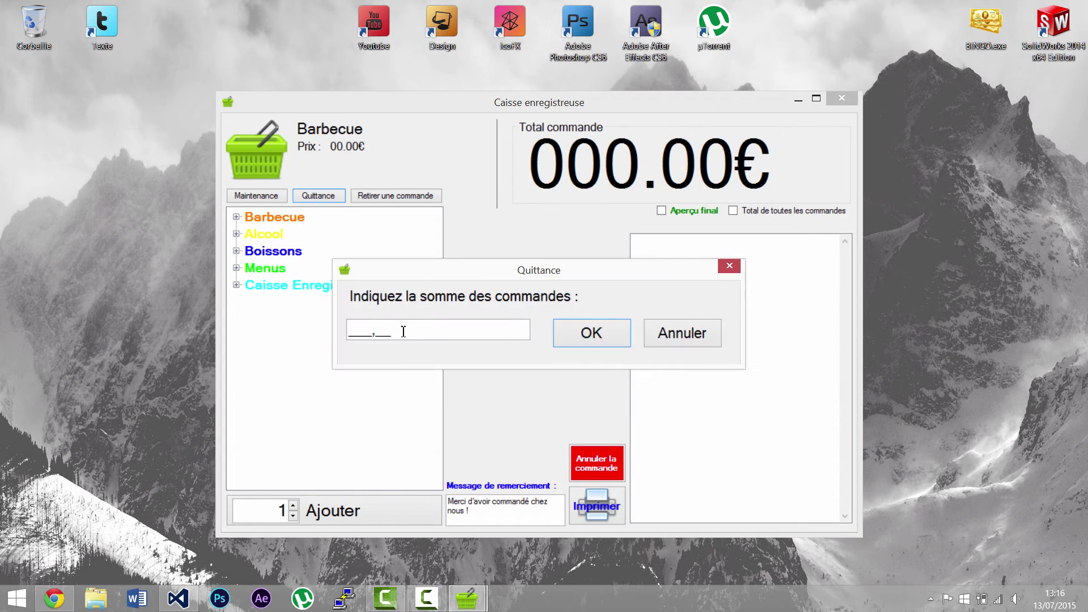
{"action": "left_click_drag", "start_coordinate": [515, 265], "coordinate": [603, 234]}
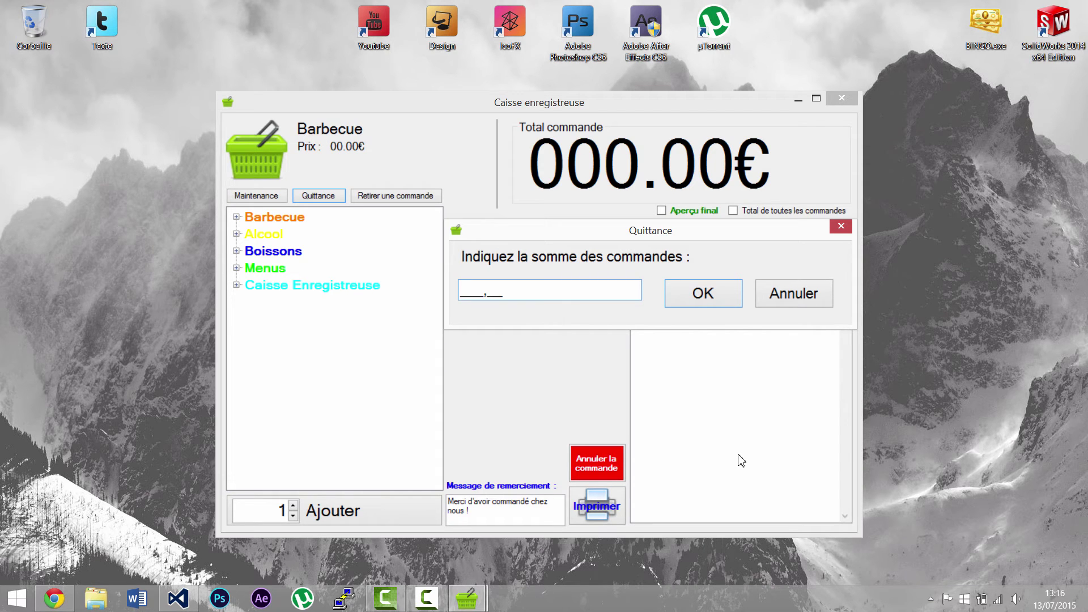
{"action": "type", "text": "200"}
{"action": "left_click", "coordinate": [696, 306]}
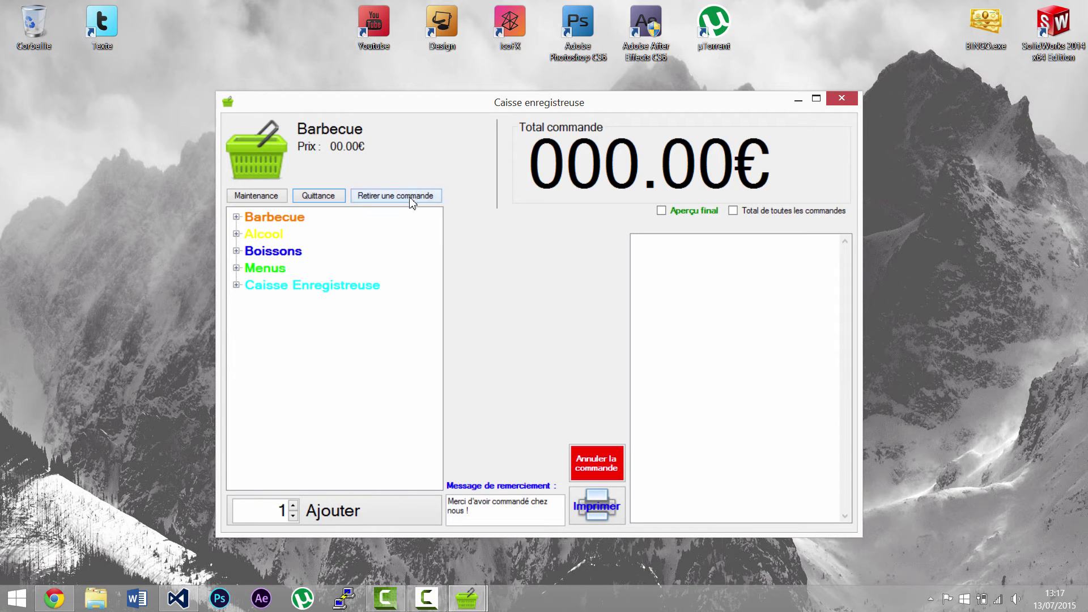
Remove an order with a total of 12,00 from the recorded orders
{"action": "left_click", "coordinate": [660, 210]}
{"action": "left_click", "coordinate": [660, 210]}
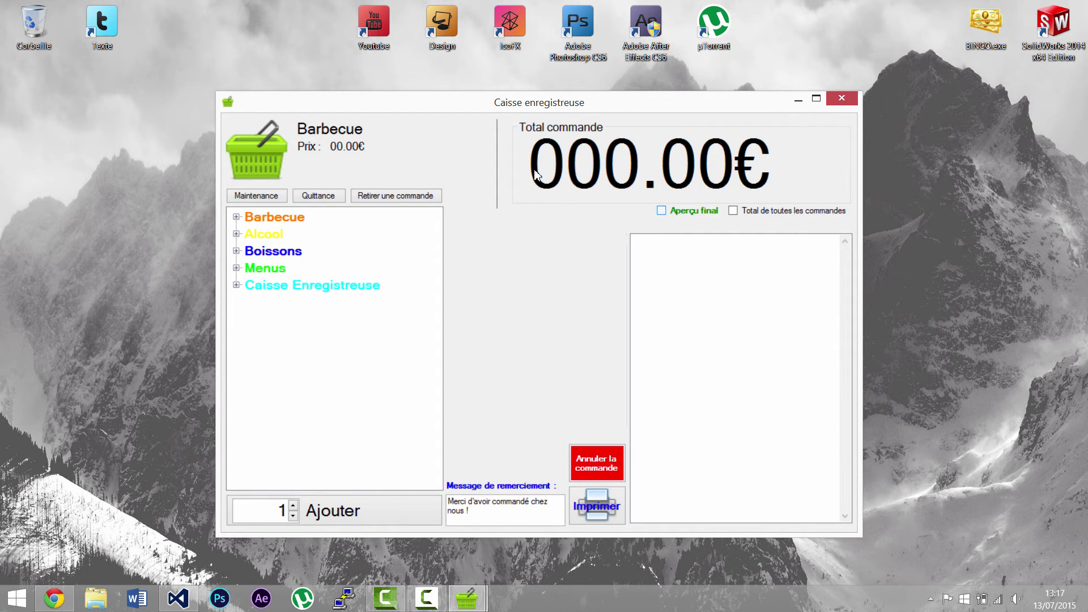
{"action": "left_click", "coordinate": [402, 203]}
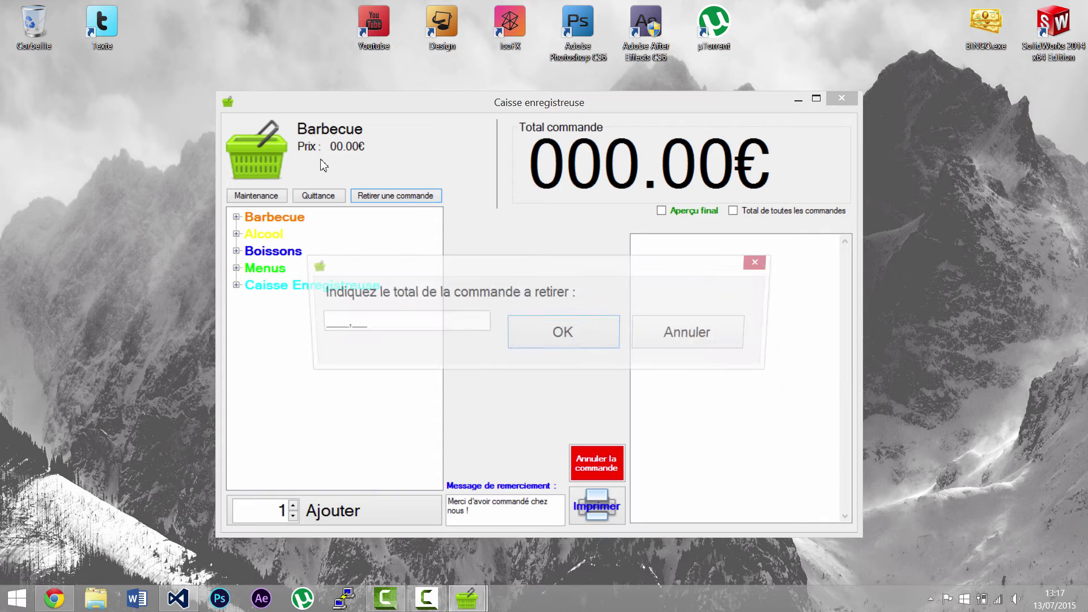
{"action": "double_click", "coordinate": [340, 323]}
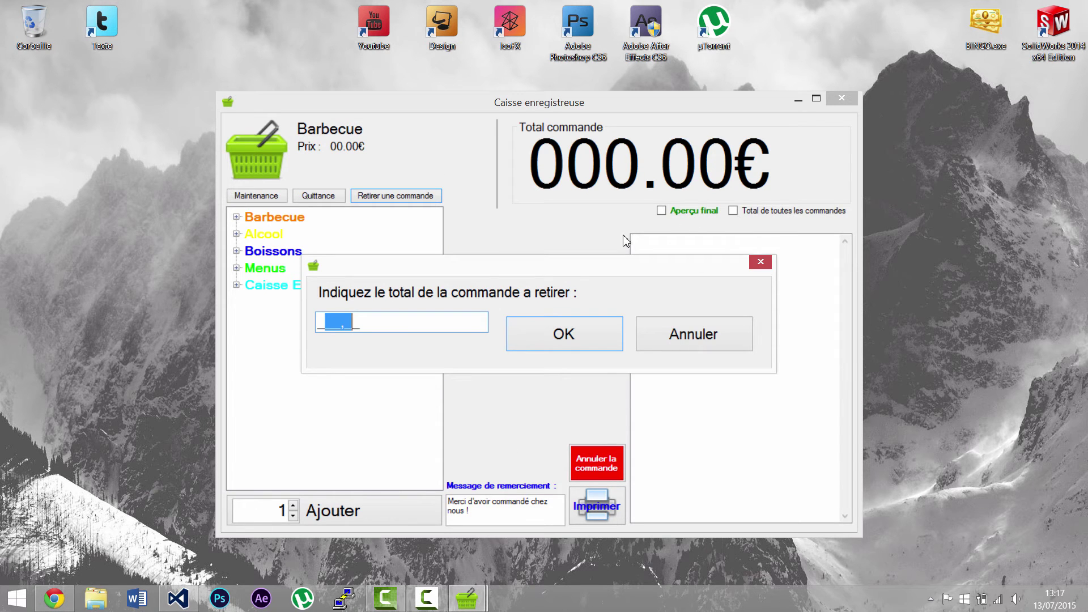
{"action": "left_click", "coordinate": [333, 323]}
{"action": "type", "text": "12,0"}
{"action": "left_click", "coordinate": [569, 338]}
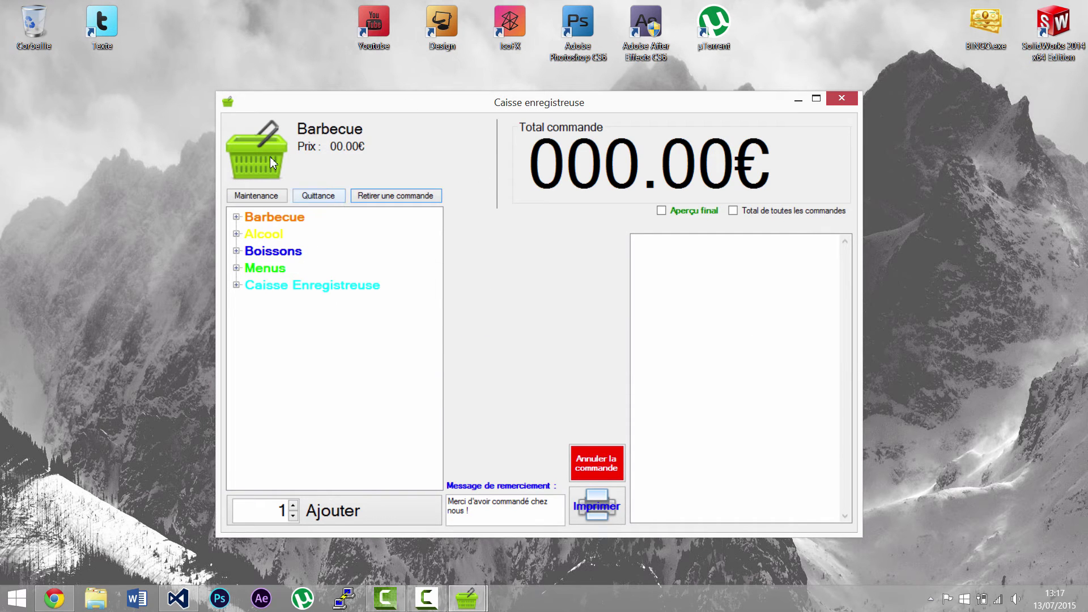
Try to submit a Quittance with the sum of the orders cleared, and close the dialog
{"action": "left_click", "coordinate": [340, 197]}
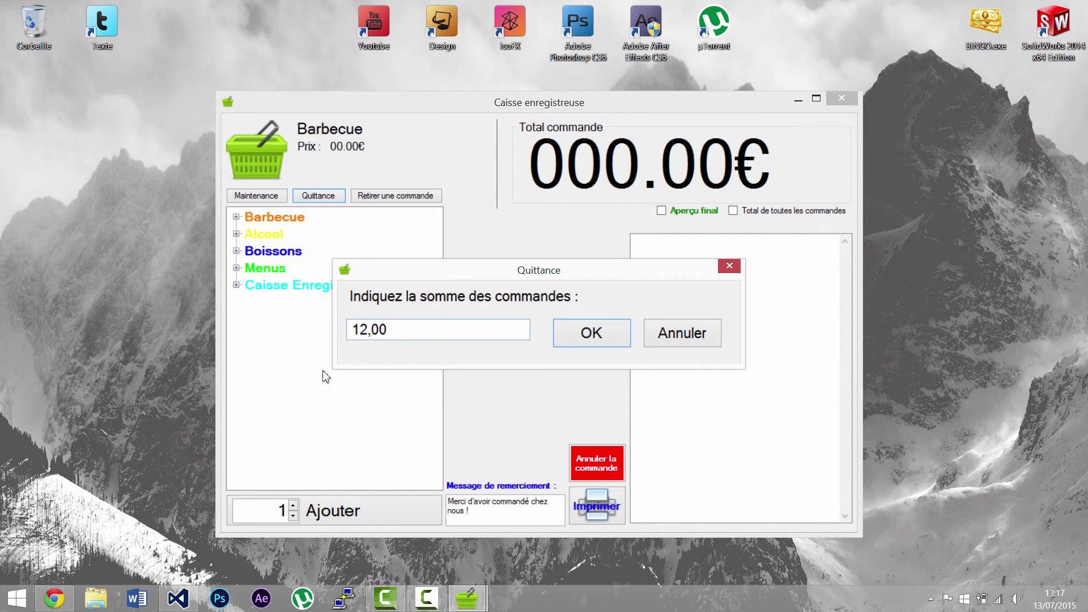
{"action": "left_click_drag", "start_coordinate": [412, 336], "coordinate": [239, 269]}
{"action": "type", "text": "0"}
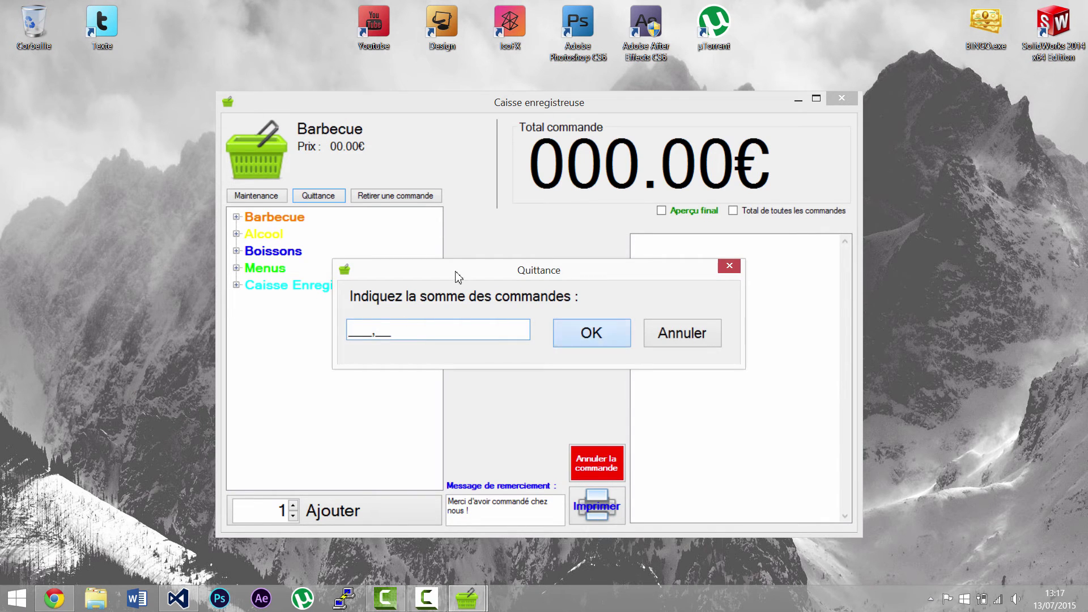
{"action": "left_click", "coordinate": [573, 338]}
{"action": "key", "text": "Return"}
{"action": "left_click", "coordinate": [729, 266]}
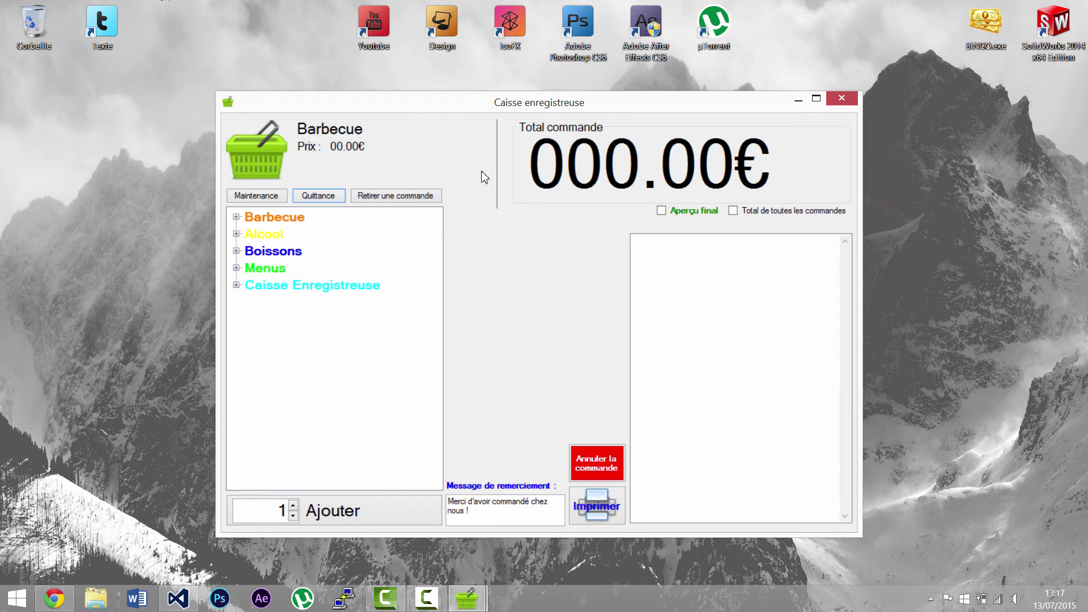
Display the total of all orders in its own window and arrange it above the cash register window
{"action": "left_click", "coordinate": [733, 211]}
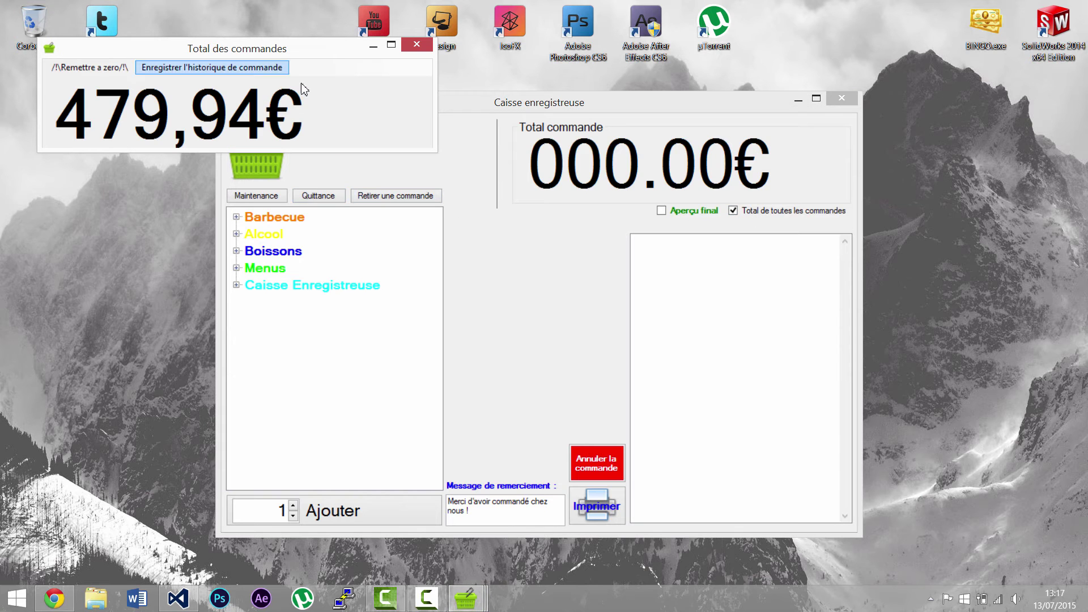
{"action": "left_click_drag", "start_coordinate": [246, 39], "coordinate": [879, 3]}
{"action": "left_click_drag", "start_coordinate": [545, 102], "coordinate": [536, 144]}
{"action": "left_click_drag", "start_coordinate": [900, 19], "coordinate": [836, 31]}
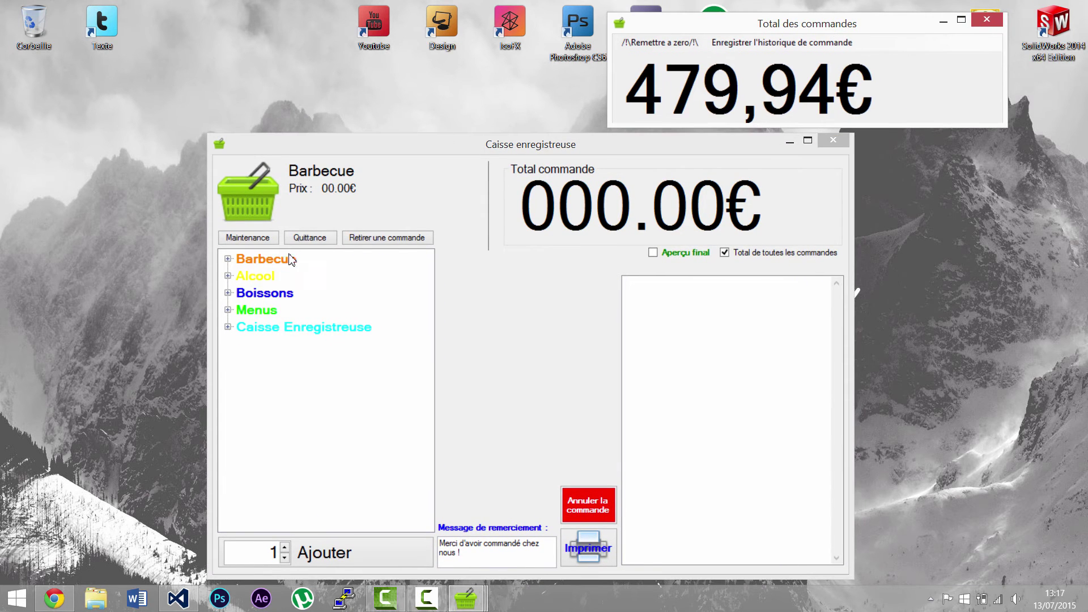
Remove two more orders of 12,00 each from the total of all orders
{"action": "left_click", "coordinate": [390, 239]}
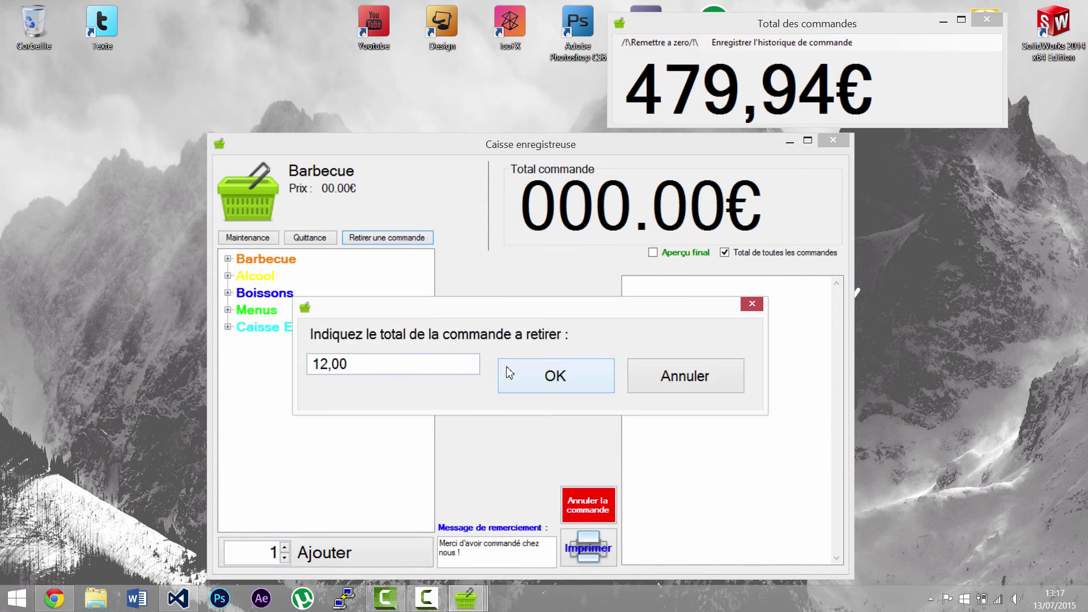
{"action": "left_click", "coordinate": [507, 369]}
{"action": "left_click", "coordinate": [417, 244]}
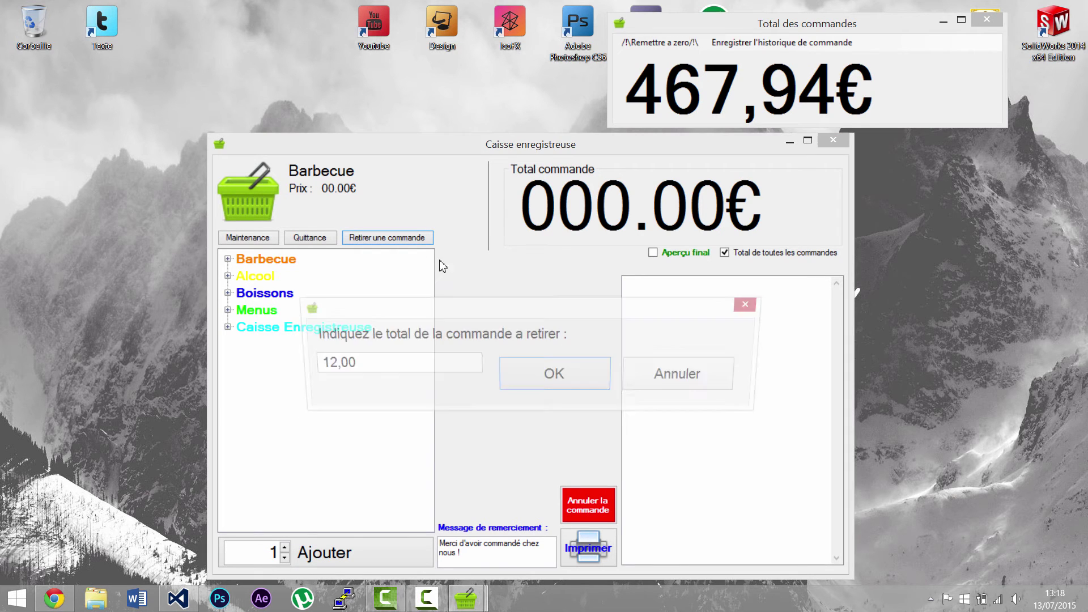
{"action": "left_click", "coordinate": [558, 366]}
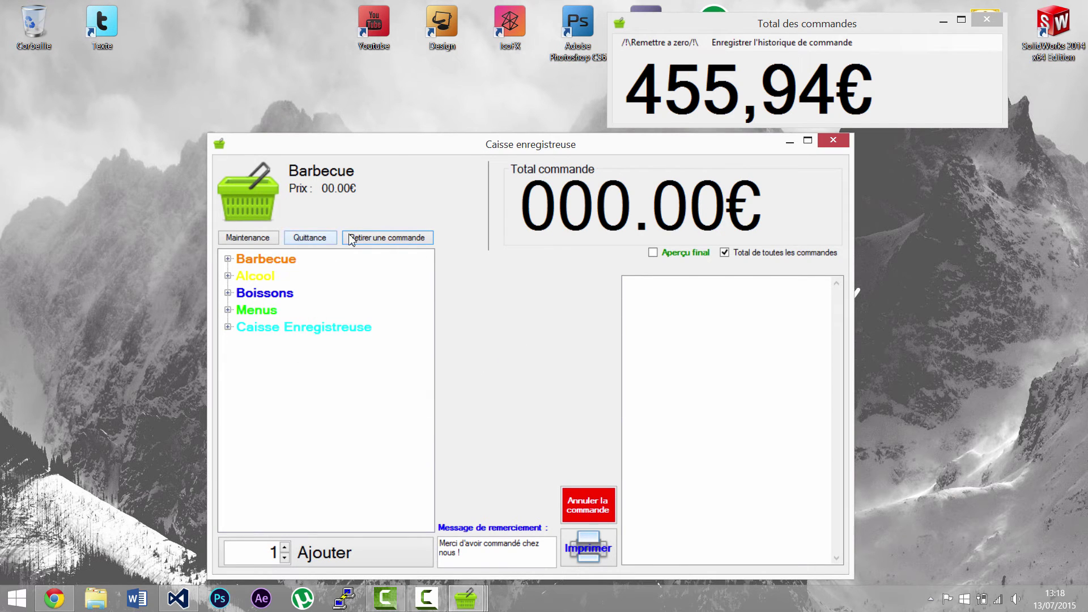
Submit a Quittance with the sum of the orders set to 5,00, and switch the final preview on and off
{"action": "left_click", "coordinate": [316, 238]}
{"action": "type", "text": "5,00"}
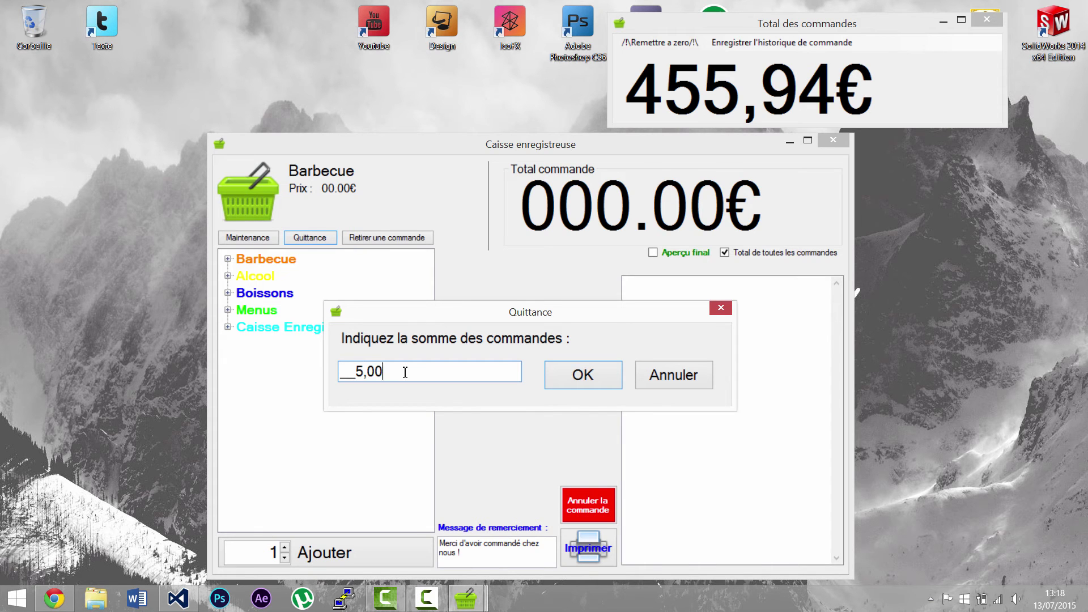
{"action": "left_click", "coordinate": [581, 374]}
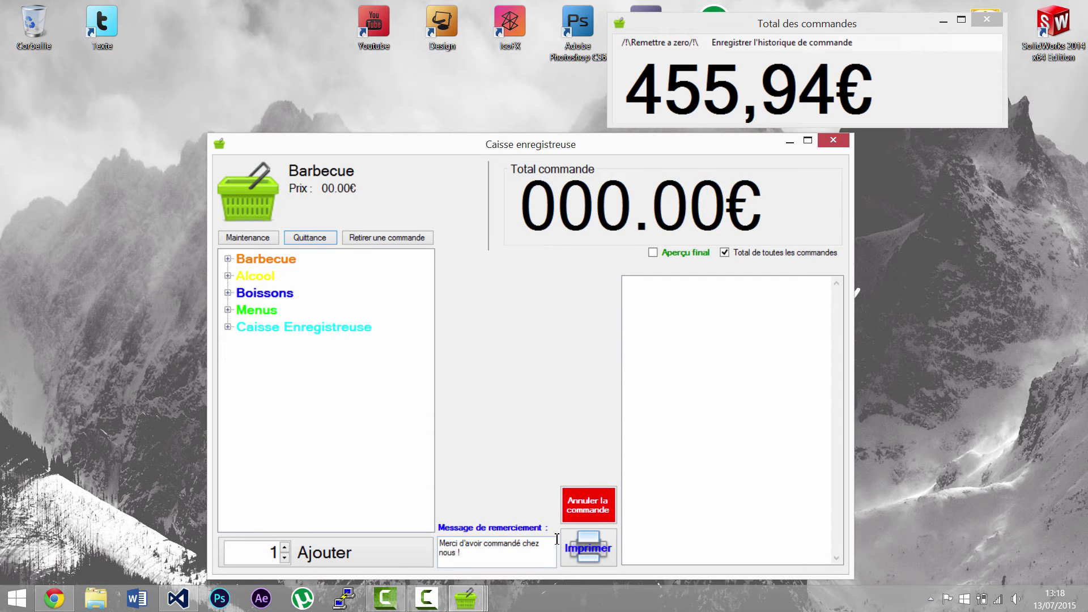
{"action": "left_click", "coordinate": [692, 254]}
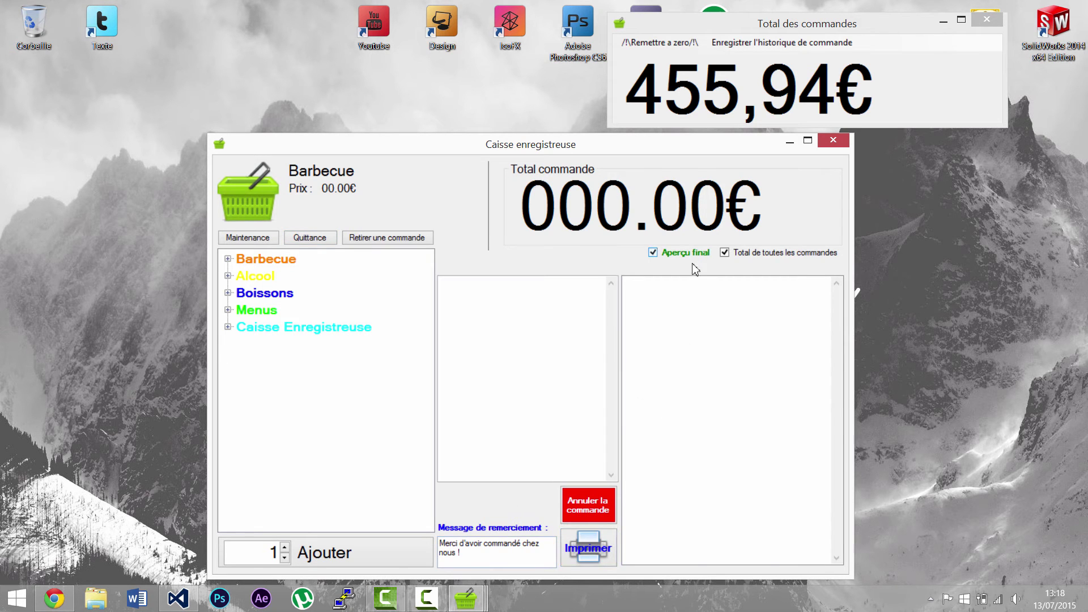
{"action": "left_click", "coordinate": [653, 252]}
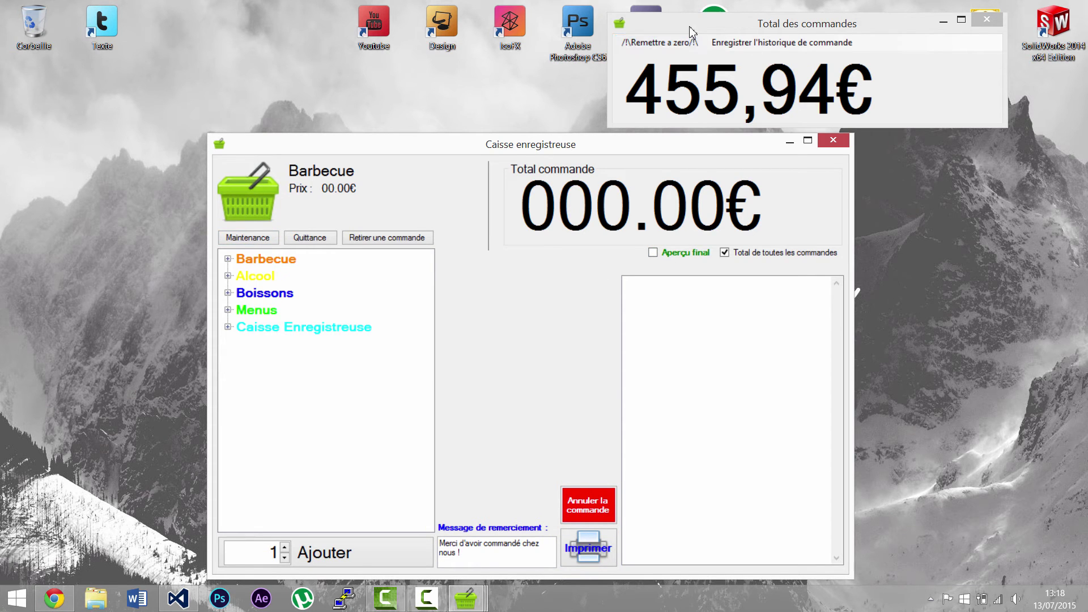
Reopen the total of all orders and reset it to zero, confirming the deletion of everything
{"action": "left_click", "coordinate": [724, 253]}
{"action": "left_click", "coordinate": [724, 252]}
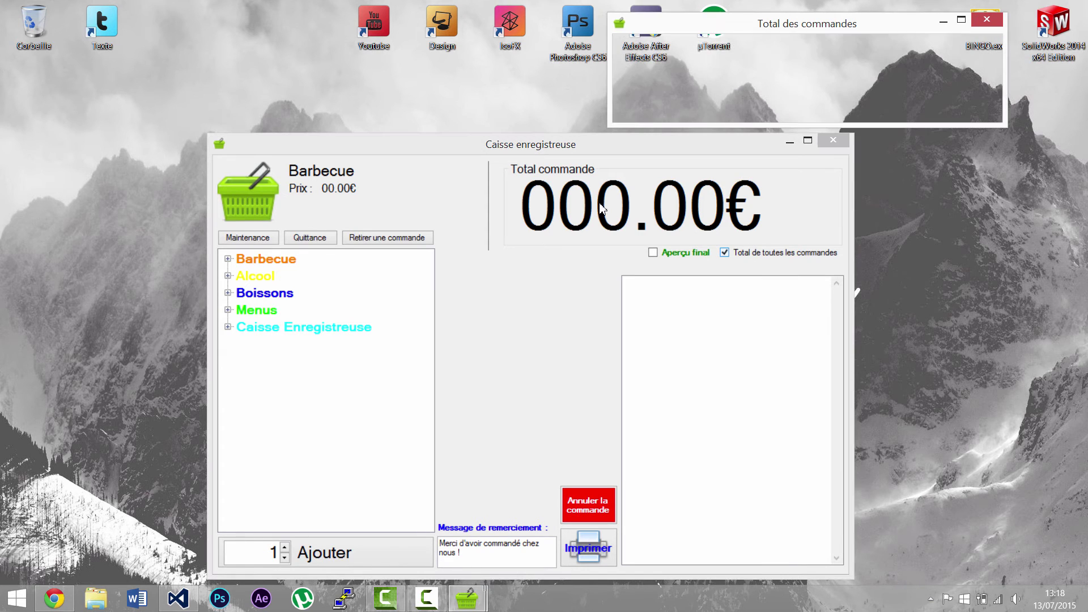
{"action": "left_click", "coordinate": [654, 44]}
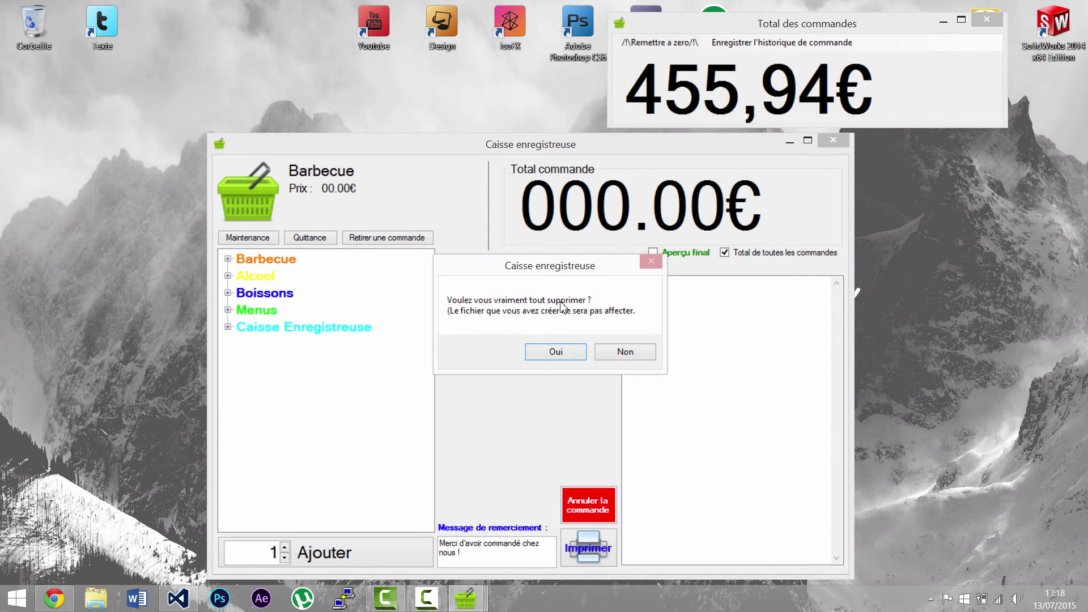
{"action": "left_click", "coordinate": [572, 351]}
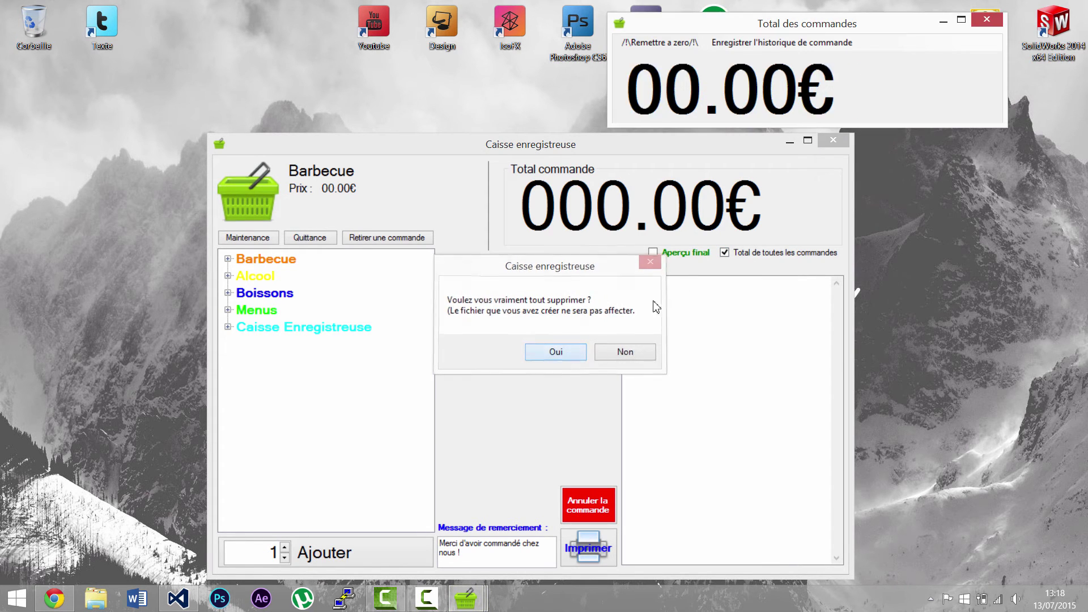
Save the order history on the desktop as a text file named hist, and agree to delete the software's backup
{"action": "left_click", "coordinate": [731, 43]}
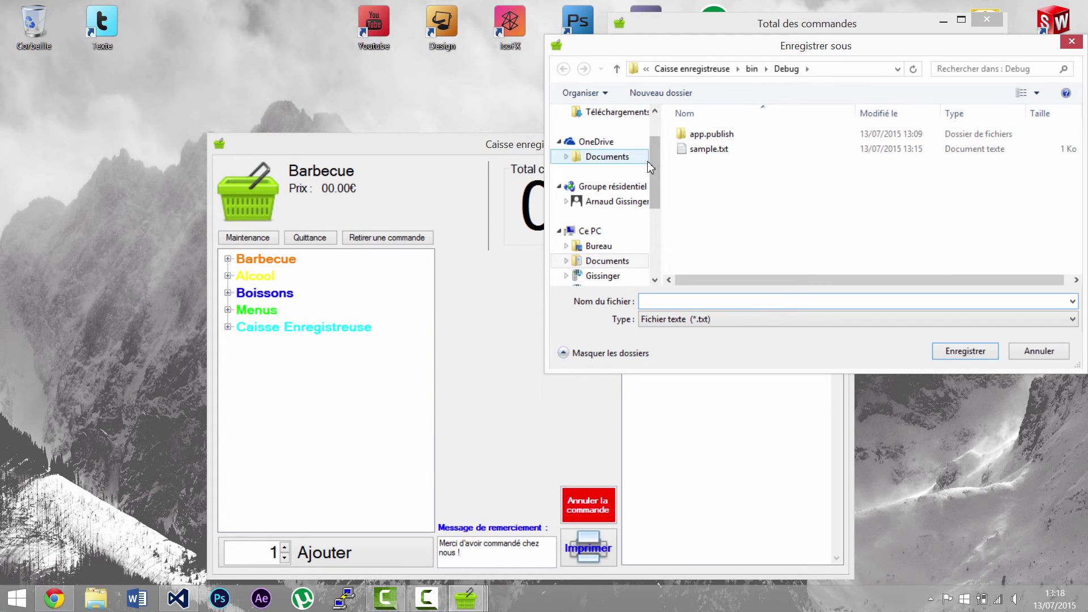
{"action": "scroll", "coordinate": [628, 140], "scroll_direction": "up", "scroll_amount": 2}
{"action": "left_click", "coordinate": [627, 136]}
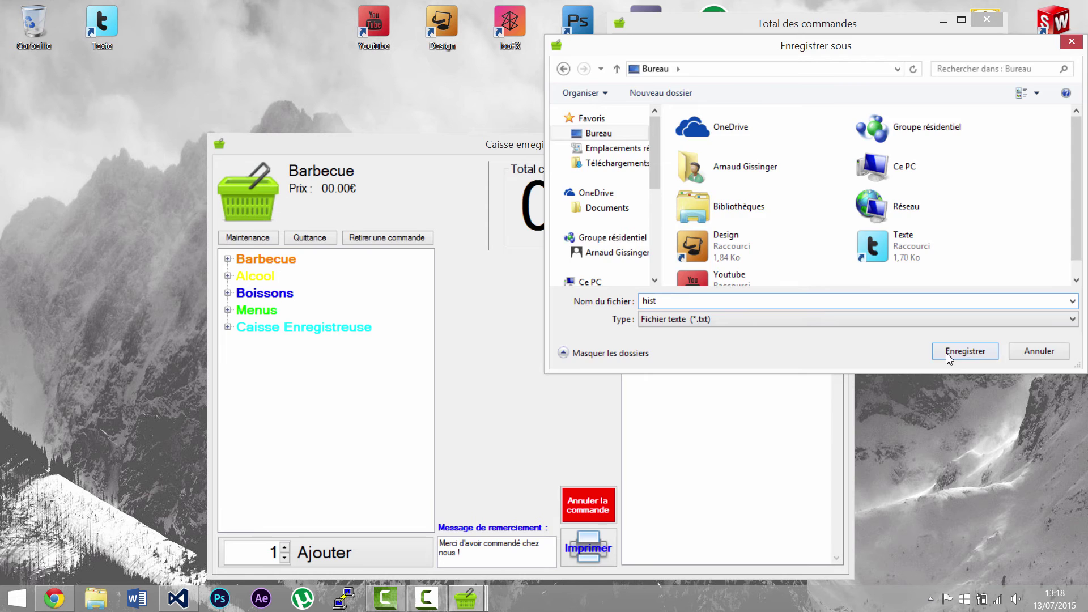
{"action": "left_click", "coordinate": [963, 351]}
{"action": "left_click", "coordinate": [576, 354]}
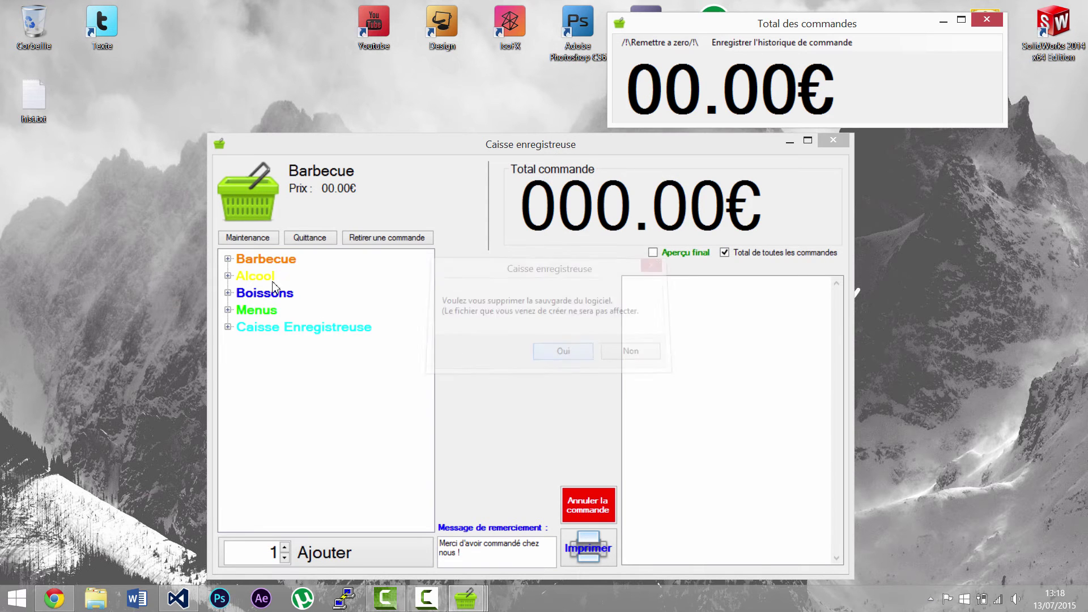
Examine the saved sales history in hist.txt from the desktop and close the file
{"action": "double_click", "coordinate": [34, 98]}
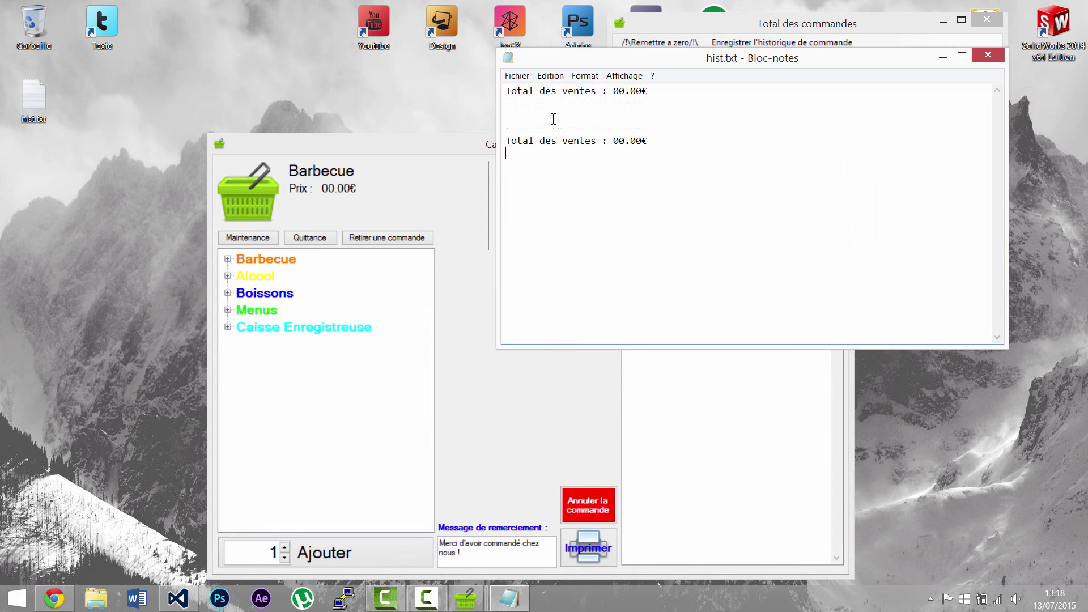
{"action": "key", "text": "ctrl+a"}
{"action": "left_click", "coordinate": [550, 116]}
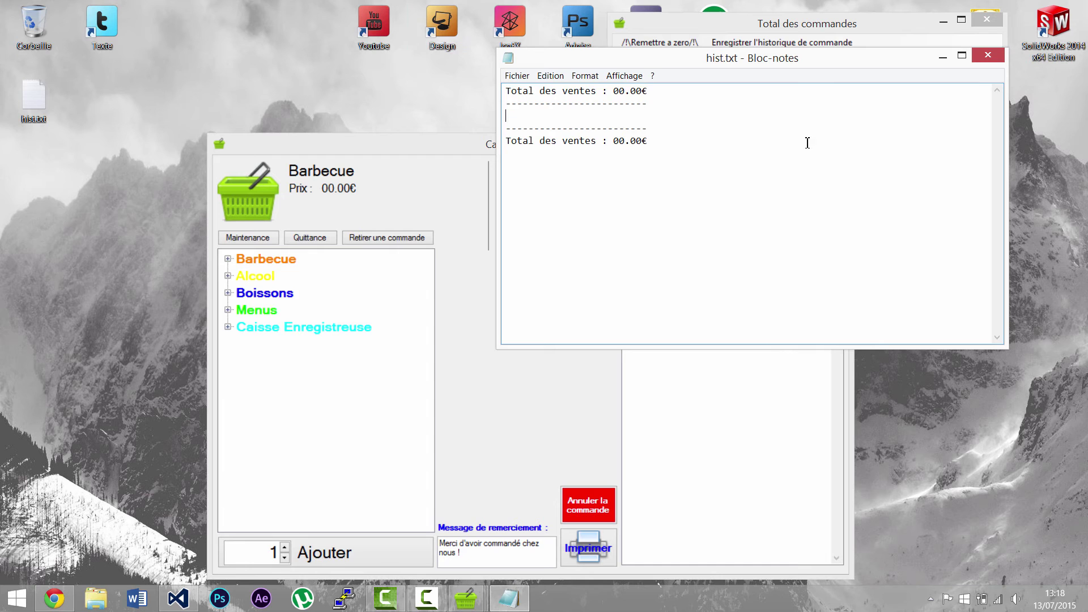
{"action": "left_click", "coordinate": [987, 55]}
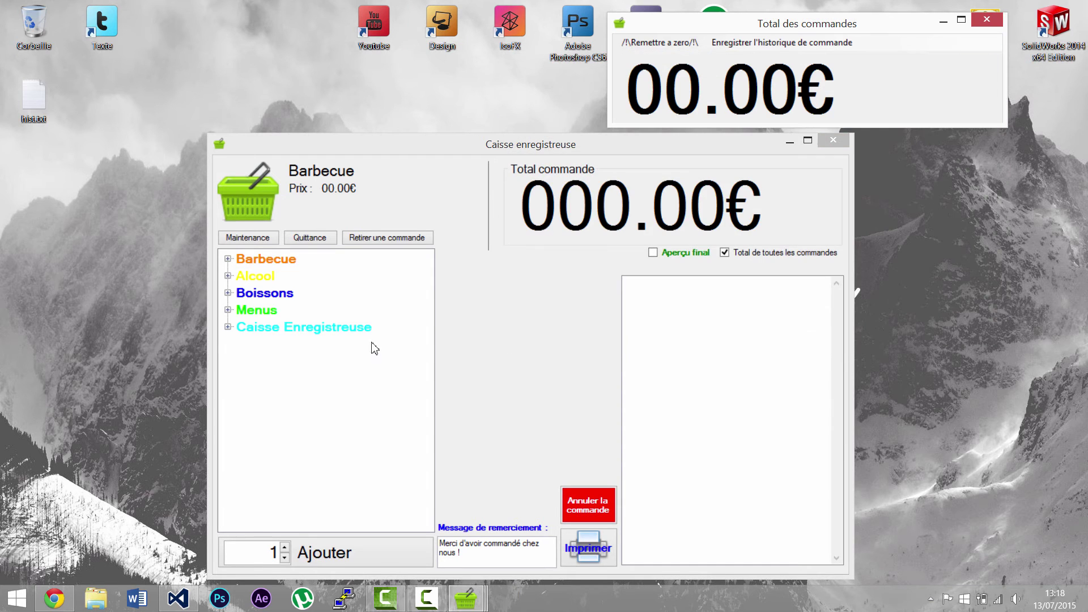
Add one Version Pro from the Caisse Enregistreuse category to the order
{"action": "left_click", "coordinate": [229, 328]}
{"action": "left_click", "coordinate": [308, 378]}
{"action": "left_click", "coordinate": [330, 558]}
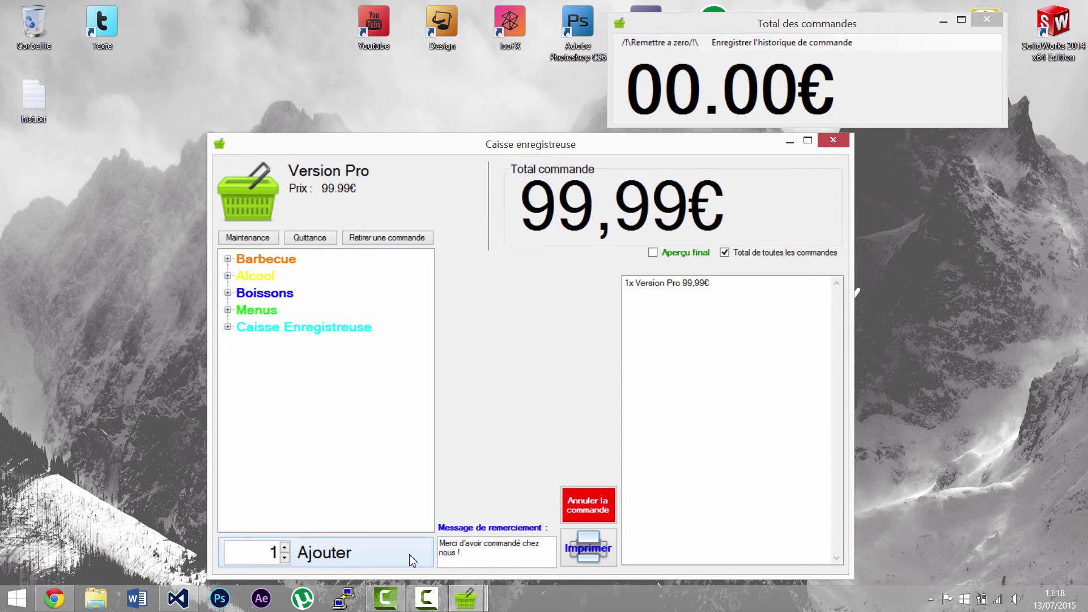
{"action": "left_click", "coordinate": [605, 556]}
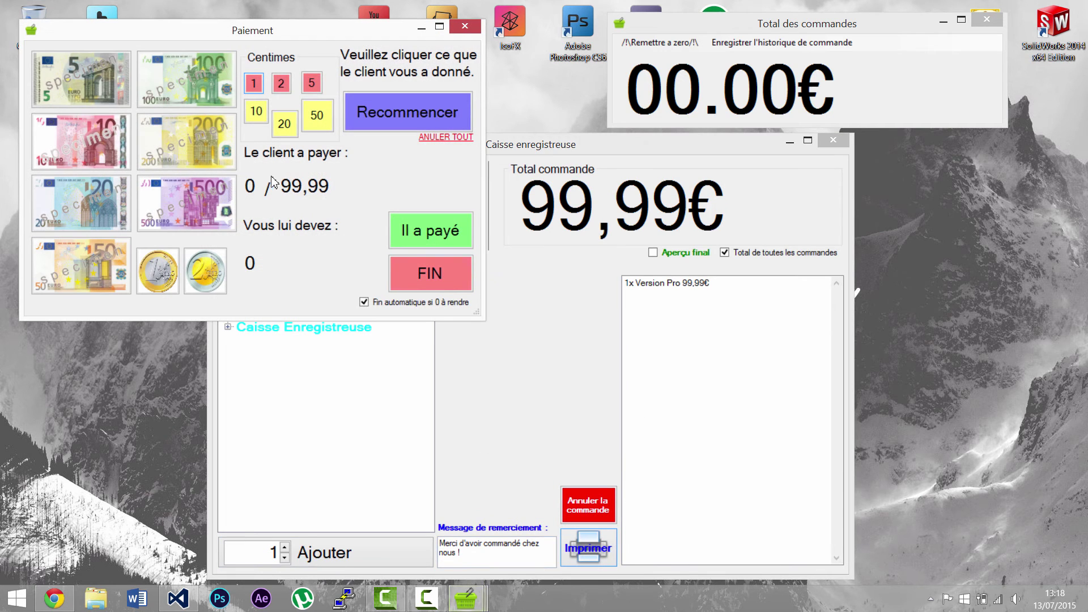
{"action": "left_click", "coordinate": [166, 78]}
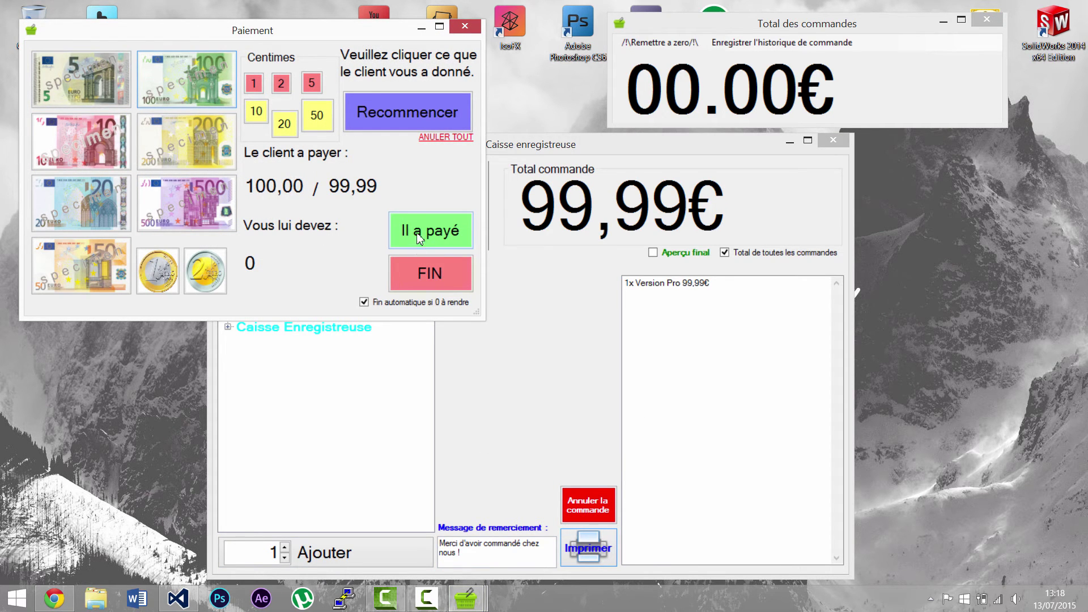
{"action": "left_click", "coordinate": [464, 26]}
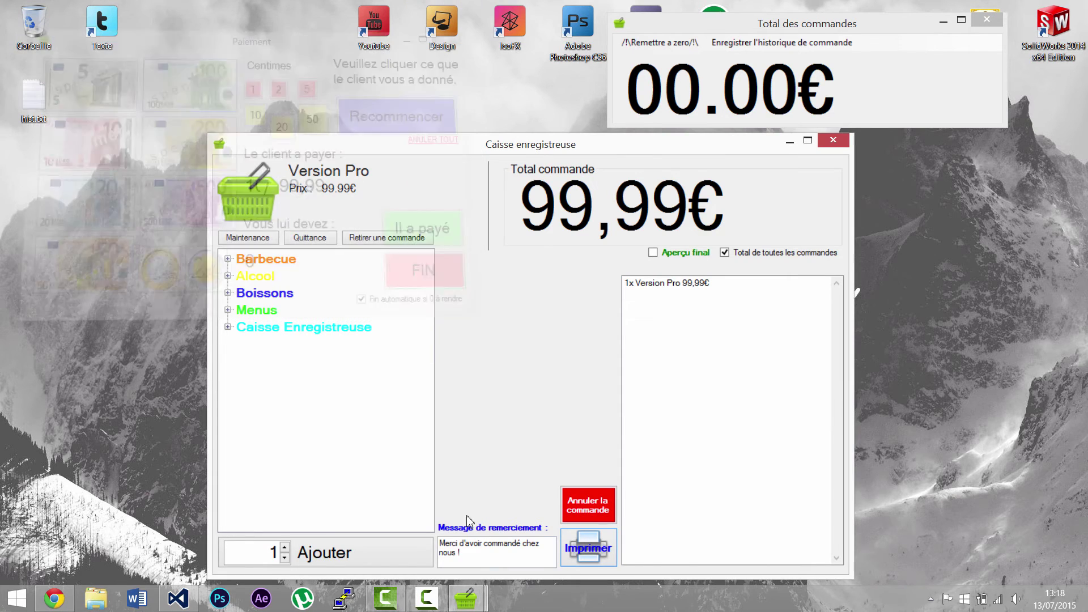
Add three more Version Pro items from the Caisse Enregistreuse category to the order and dismiss the error message
{"action": "left_click", "coordinate": [228, 328]}
{"action": "left_click", "coordinate": [287, 378]}
{"action": "left_click", "coordinate": [285, 548]}
{"action": "left_click", "coordinate": [285, 547]}
{"action": "left_click", "coordinate": [291, 564]}
{"action": "left_click", "coordinate": [292, 564]}
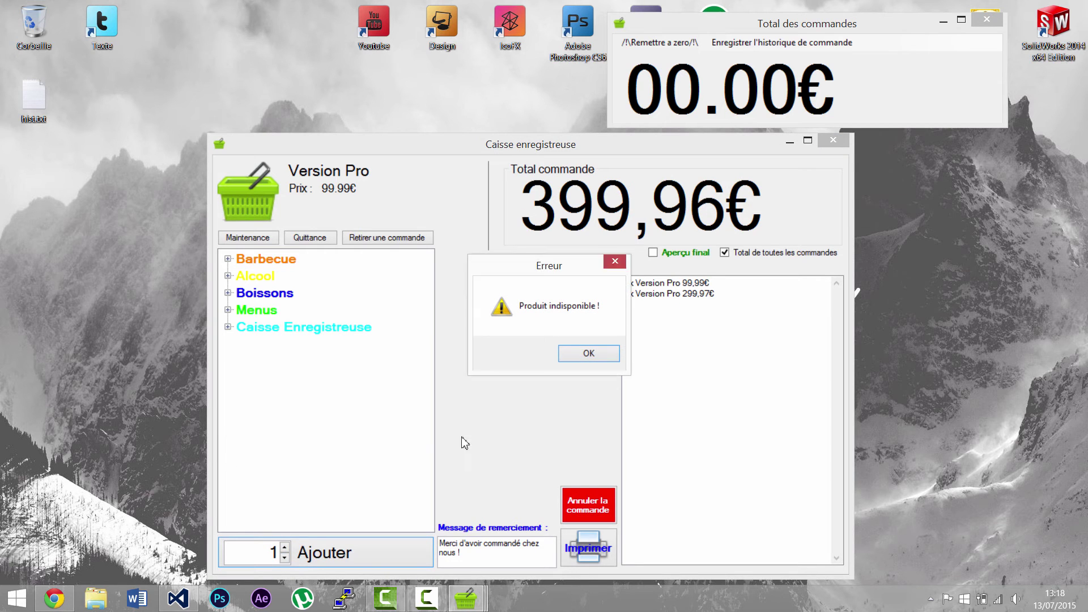
{"action": "left_click", "coordinate": [615, 261]}
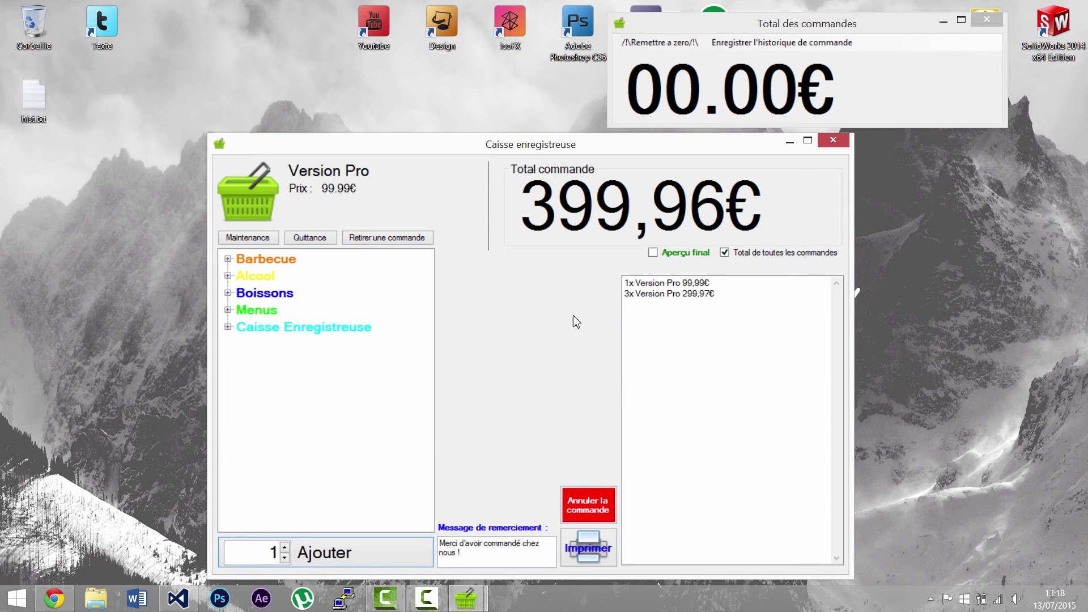
Start printing the Version Pro order and register a 500 € note as the client's payment
{"action": "left_click", "coordinate": [651, 282]}
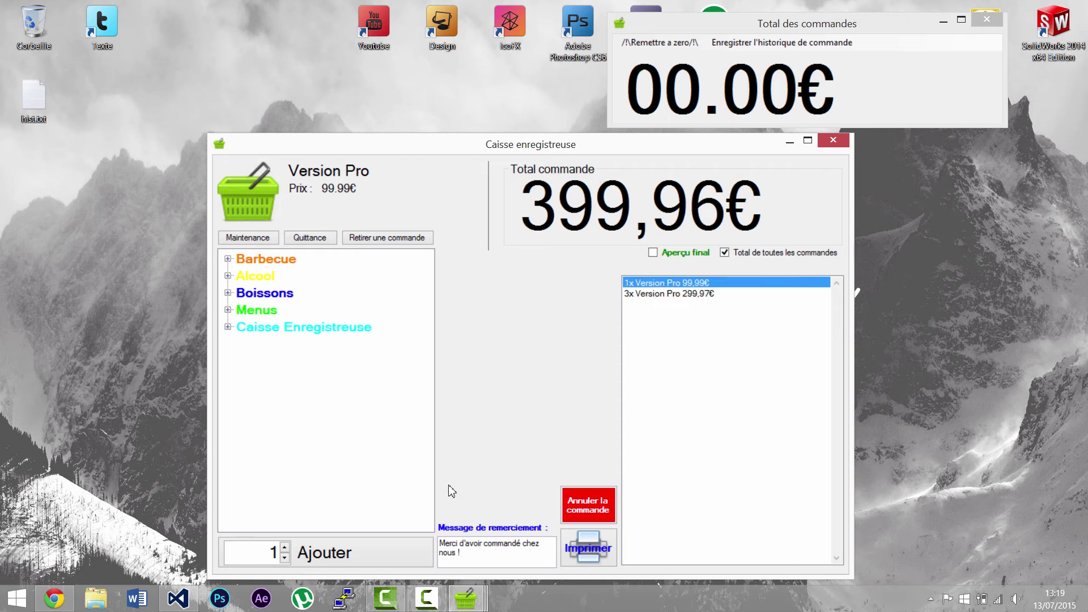
{"action": "left_click", "coordinate": [594, 549]}
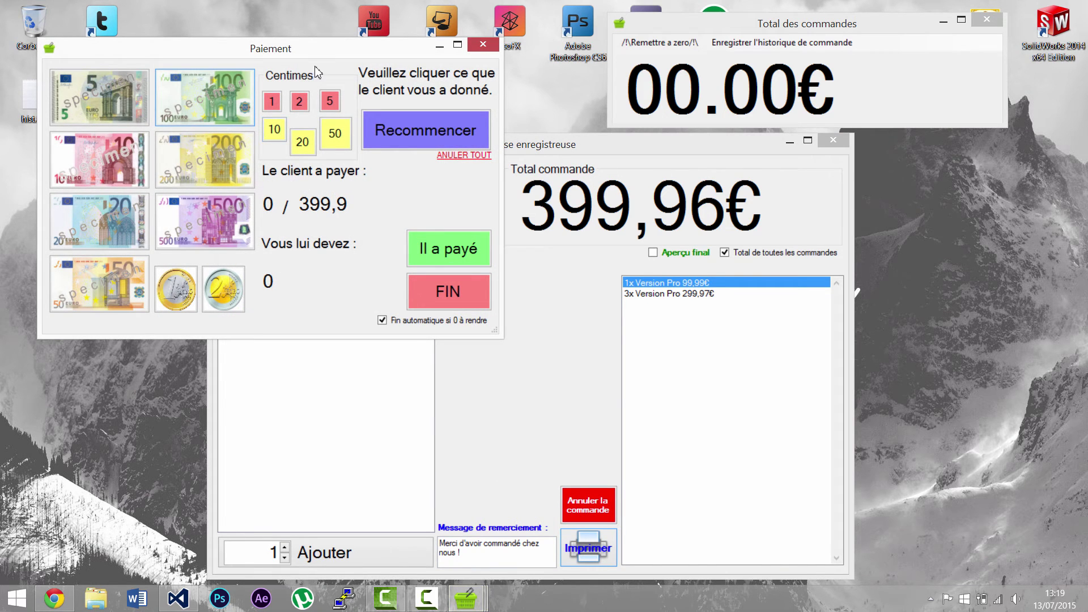
{"action": "left_click_drag", "start_coordinate": [332, 59], "coordinate": [593, 198]}
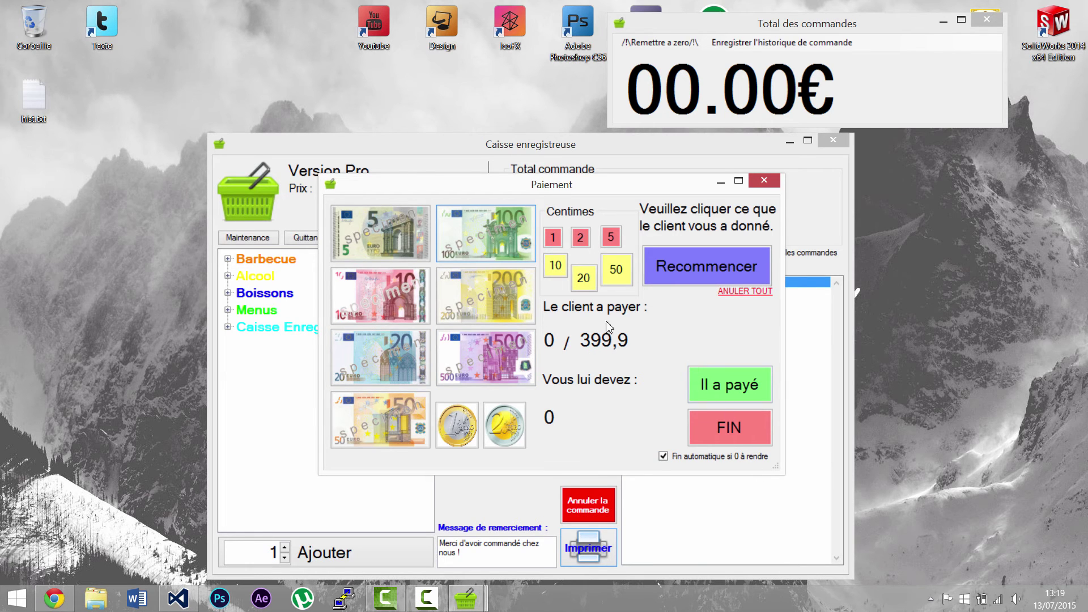
{"action": "left_click", "coordinate": [486, 357]}
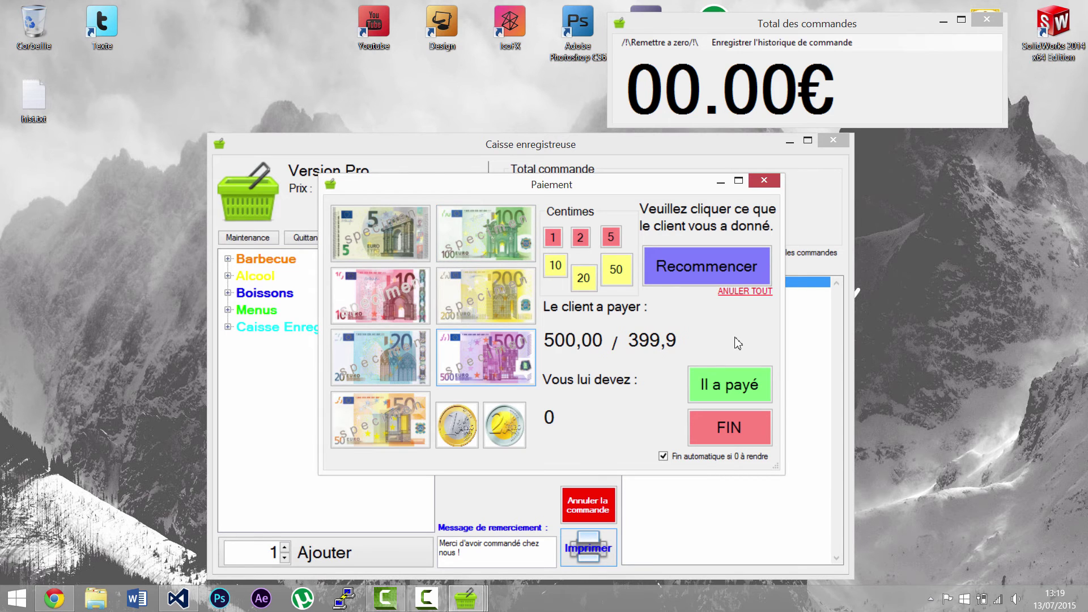
{"action": "left_click", "coordinate": [728, 384]}
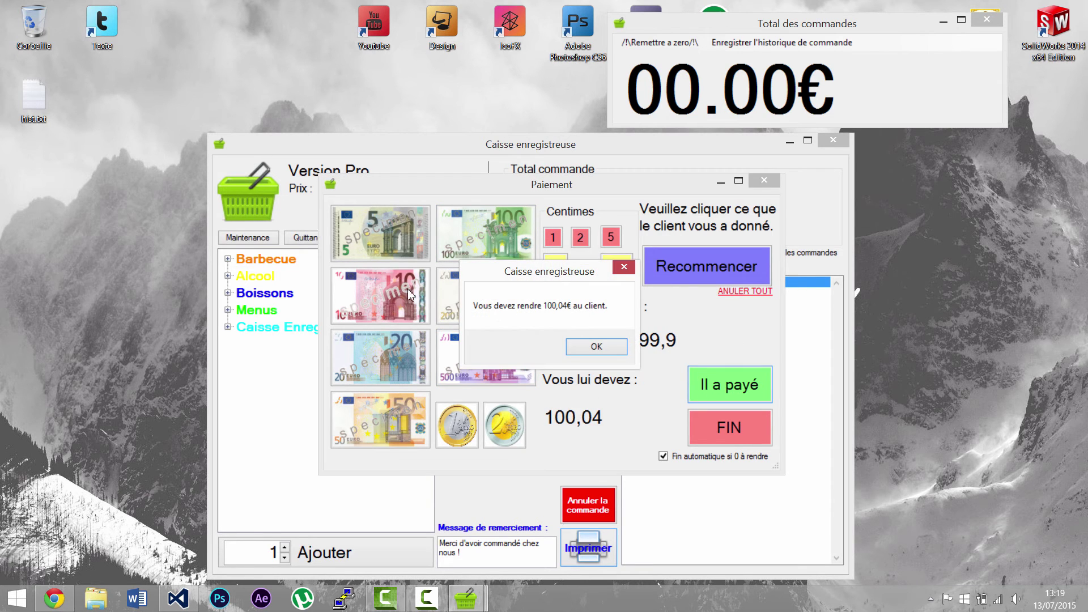
Acknowledge the change due, finish the payment and dismiss the print message
{"action": "left_click_drag", "start_coordinate": [539, 279], "coordinate": [795, 259]}
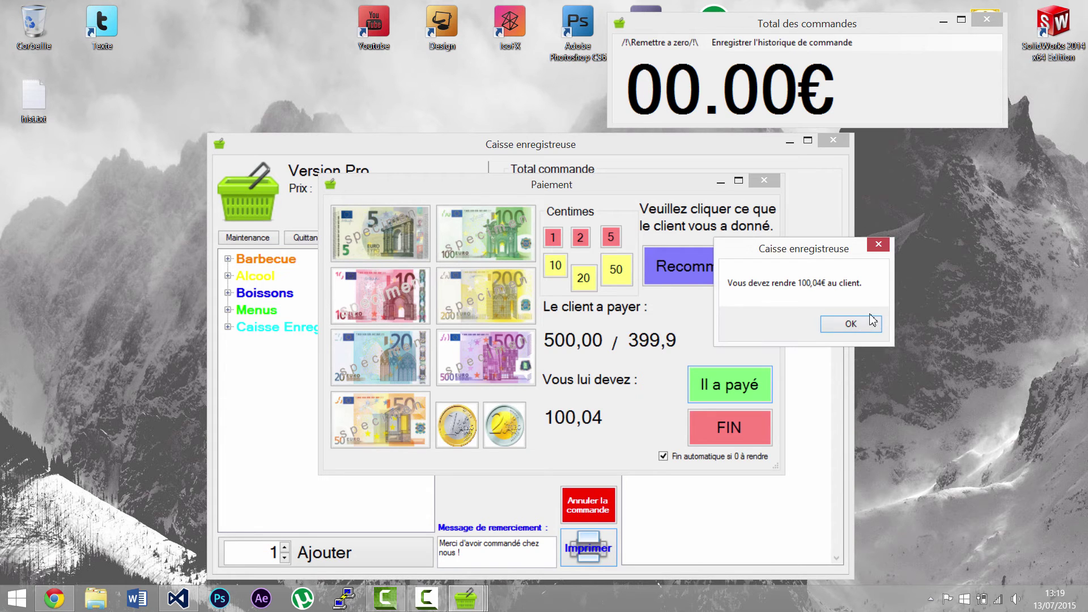
{"action": "left_click", "coordinate": [850, 323]}
{"action": "left_click_drag", "start_coordinate": [615, 188], "coordinate": [752, 334]}
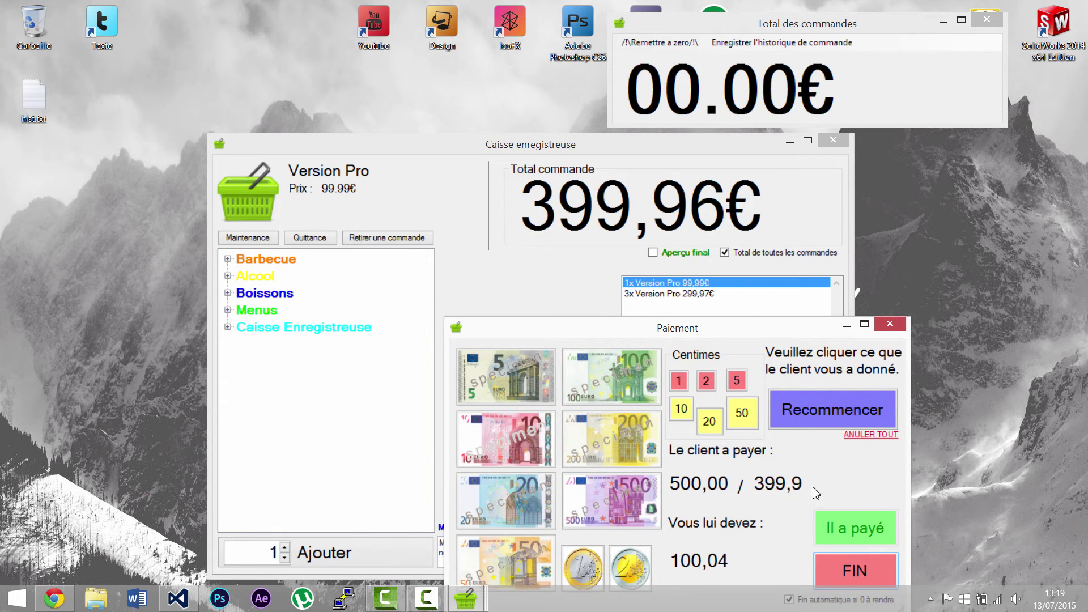
{"action": "left_click_drag", "start_coordinate": [752, 184], "coordinate": [753, 184]}
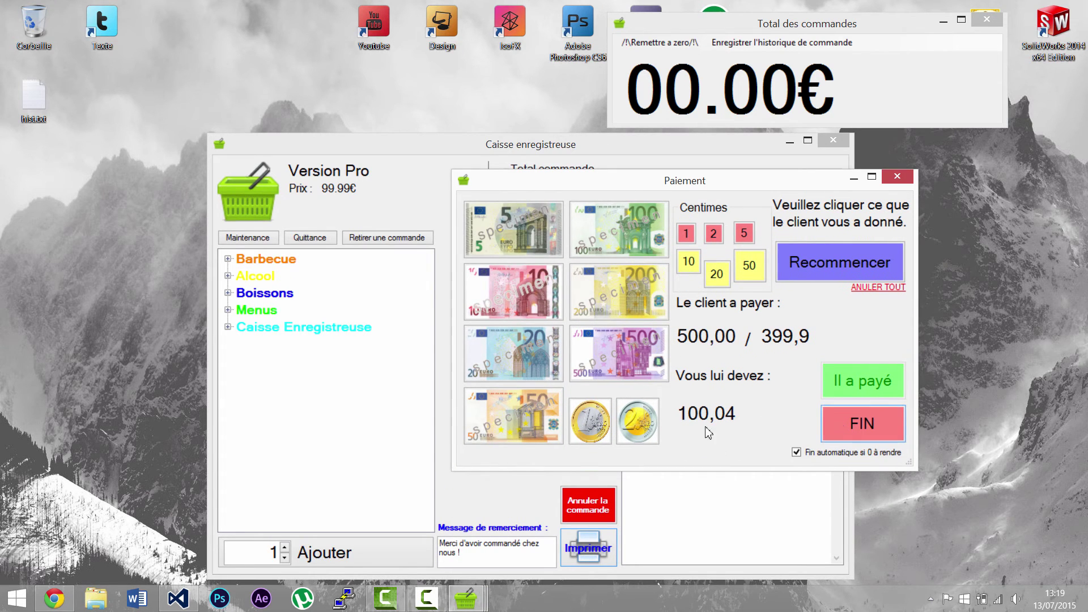
{"action": "left_click", "coordinate": [855, 430]}
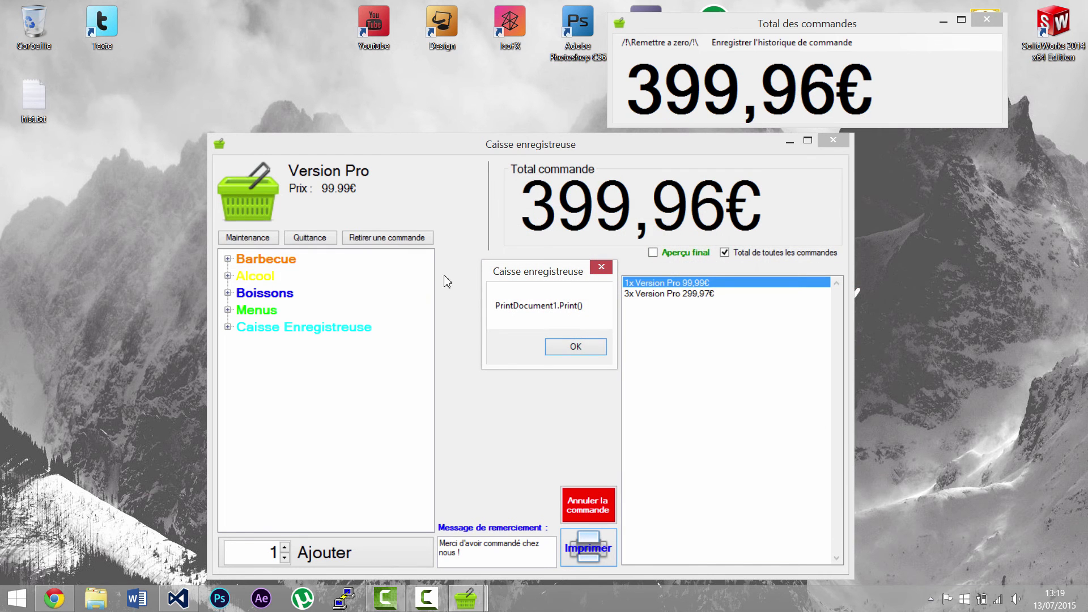
{"action": "left_click", "coordinate": [584, 351]}
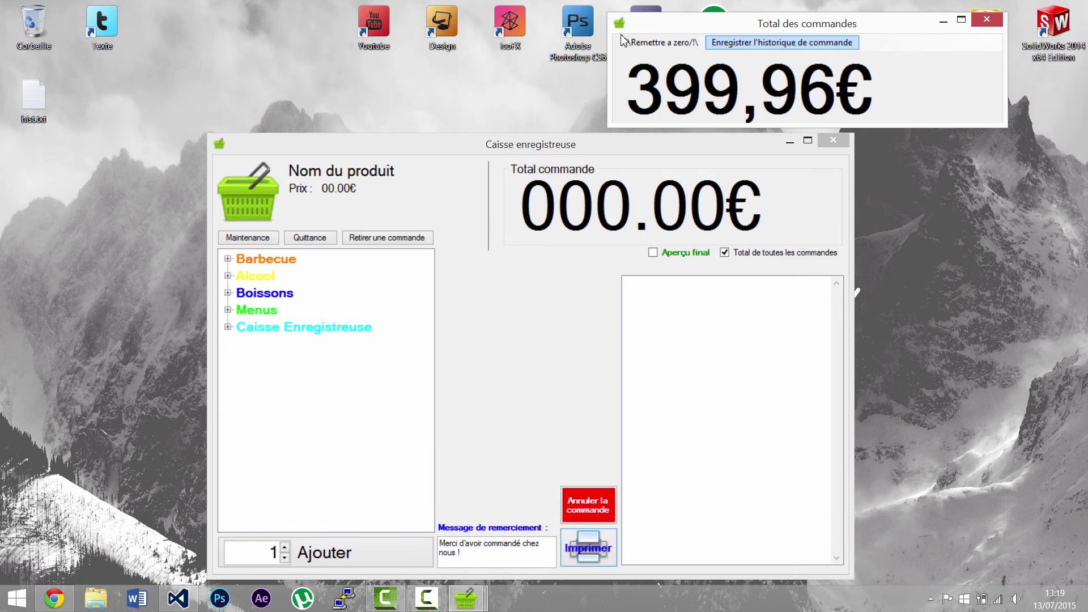
Save the order history over hist.txt on the desktop and agree to delete the software's backup
{"action": "left_click", "coordinate": [778, 45]}
{"action": "left_click", "coordinate": [907, 245]}
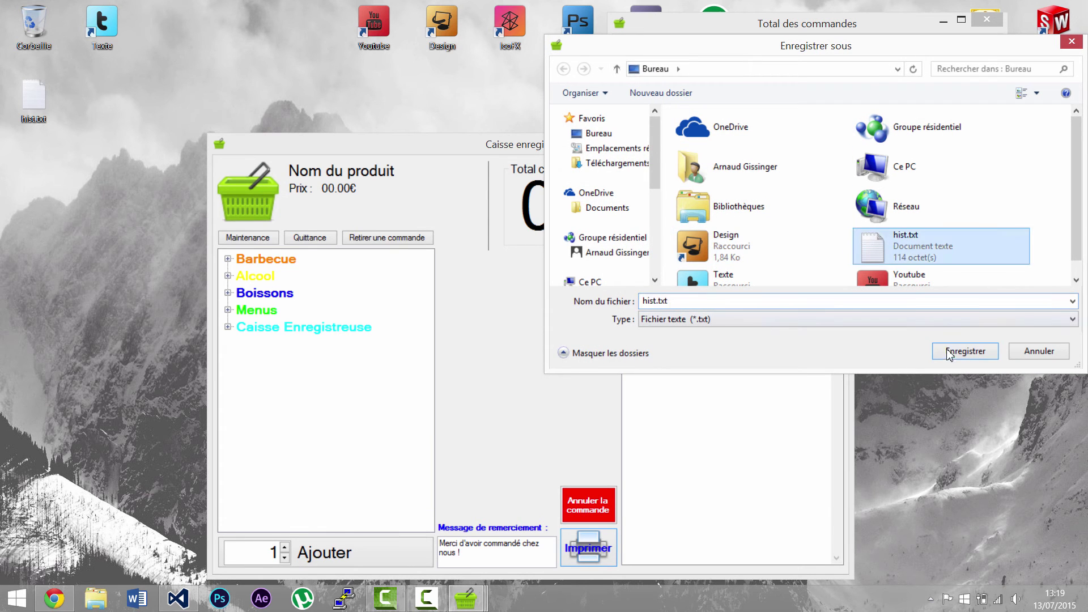
{"action": "left_click", "coordinate": [964, 351]}
{"action": "left_click", "coordinate": [579, 301]}
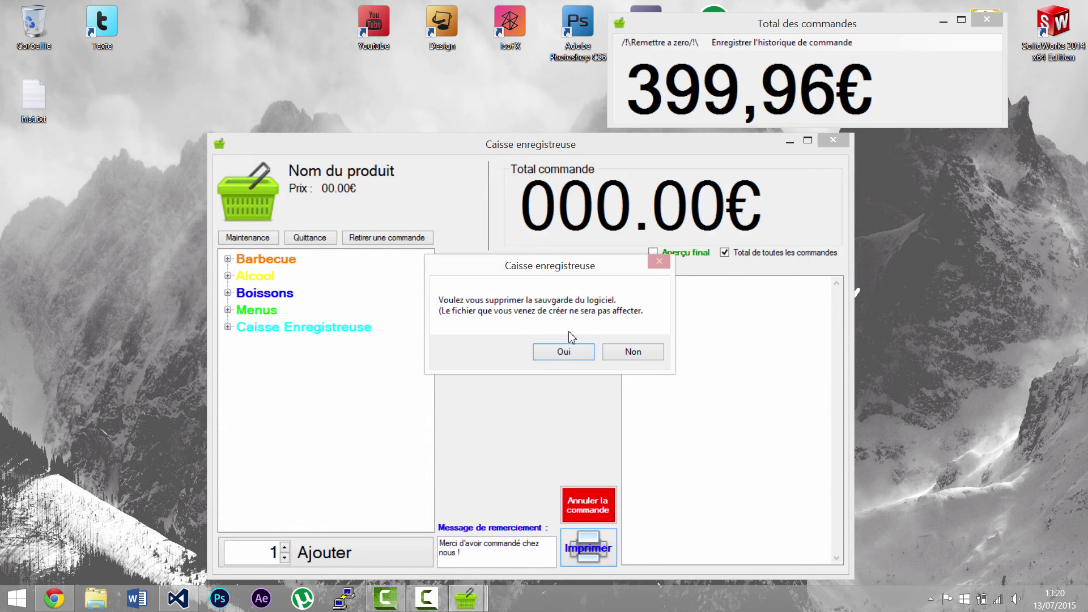
{"action": "left_click", "coordinate": [574, 351]}
Open hist.txt from the desktop and examine the first order's item, Quittance fee and total
{"action": "double_click", "coordinate": [26, 94]}
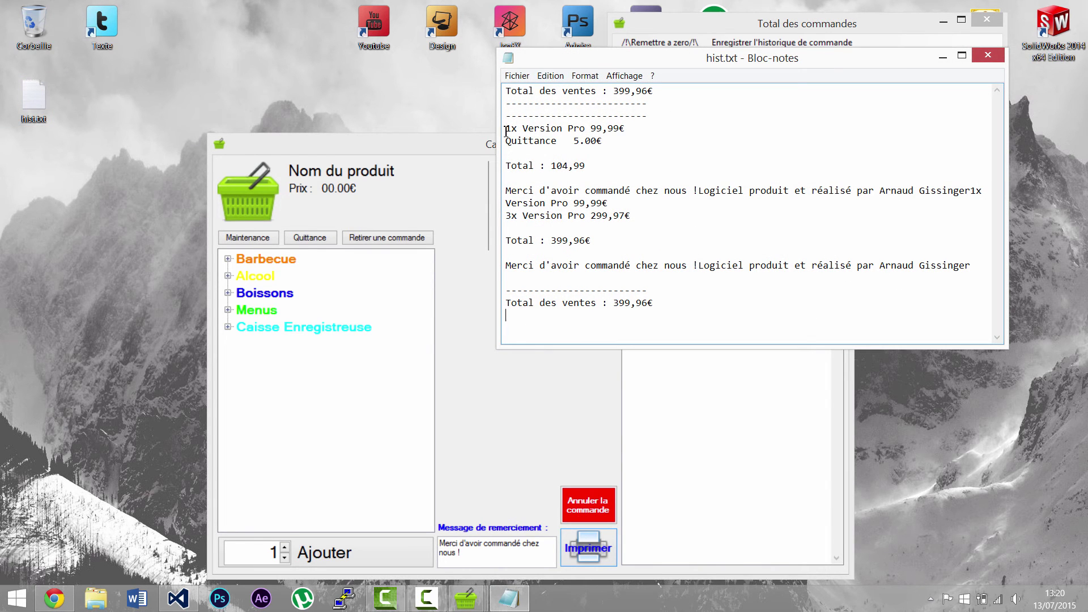
{"action": "left_click_drag", "start_coordinate": [506, 129], "coordinate": [602, 141]}
{"action": "left_click", "coordinate": [669, 139]}
{"action": "double_click", "coordinate": [606, 128]}
{"action": "left_click_drag", "start_coordinate": [509, 144], "coordinate": [590, 142]}
{"action": "left_click", "coordinate": [621, 141]}
{"action": "left_click_drag", "start_coordinate": [511, 168], "coordinate": [607, 164]}
{"action": "left_click", "coordinate": [611, 163]}
Examine the second saved order in hist.txt and compare where each of the two receipts begins and ends
{"action": "left_click_drag", "start_coordinate": [508, 193], "coordinate": [663, 206]}
{"action": "left_click", "coordinate": [664, 206]}
{"action": "left_click_drag", "start_coordinate": [506, 204], "coordinate": [666, 207]}
{"action": "left_click", "coordinate": [666, 207]}
{"action": "mouse_move", "coordinate": [501, 216]}
{"action": "left_mouse_down"}
{"action": "mouse_move", "coordinate": [513, 216]}
{"action": "mouse_move", "coordinate": [501, 204]}
{"action": "left_mouse_up"}
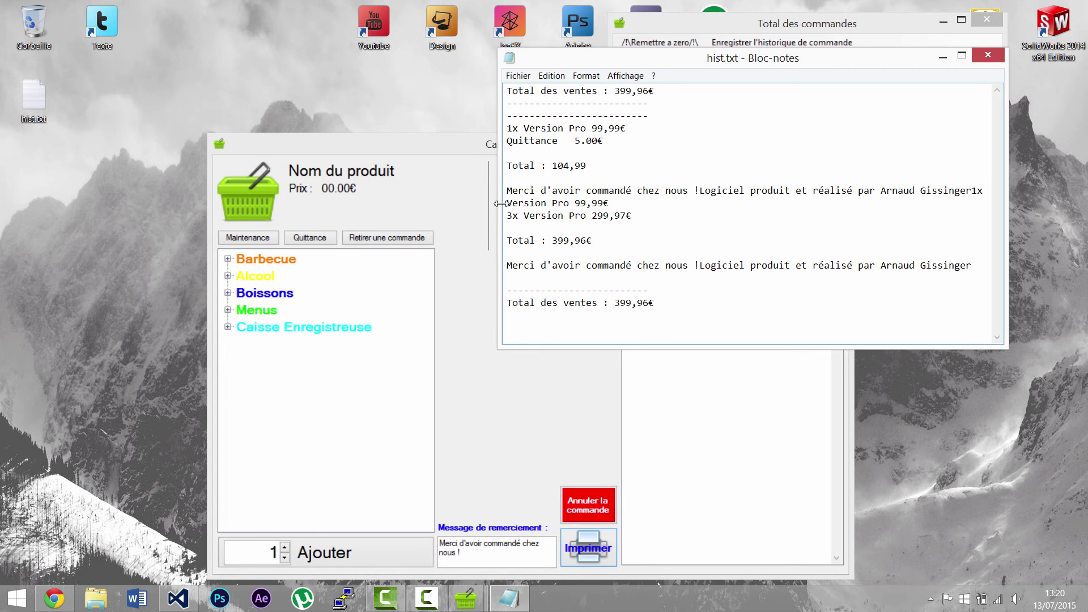
{"action": "left_click_drag", "start_coordinate": [508, 128], "coordinate": [666, 205]}
{"action": "left_click", "coordinate": [641, 166]}
{"action": "left_click", "coordinate": [659, 176]}
{"action": "left_click_drag", "start_coordinate": [521, 218], "coordinate": [508, 279]}
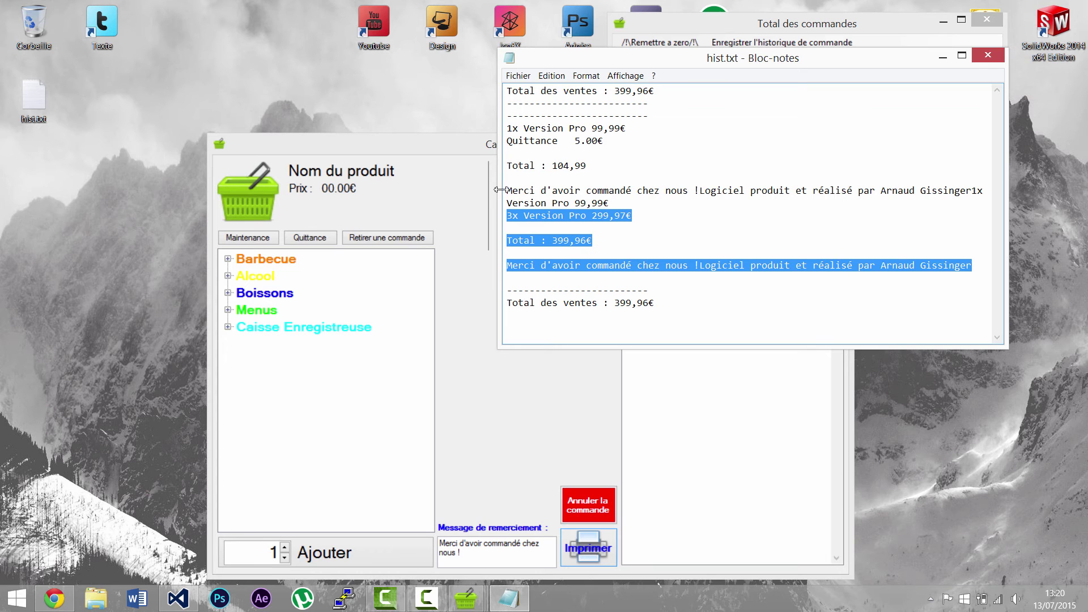
{"action": "left_click_drag", "start_coordinate": [508, 128], "coordinate": [980, 193]}
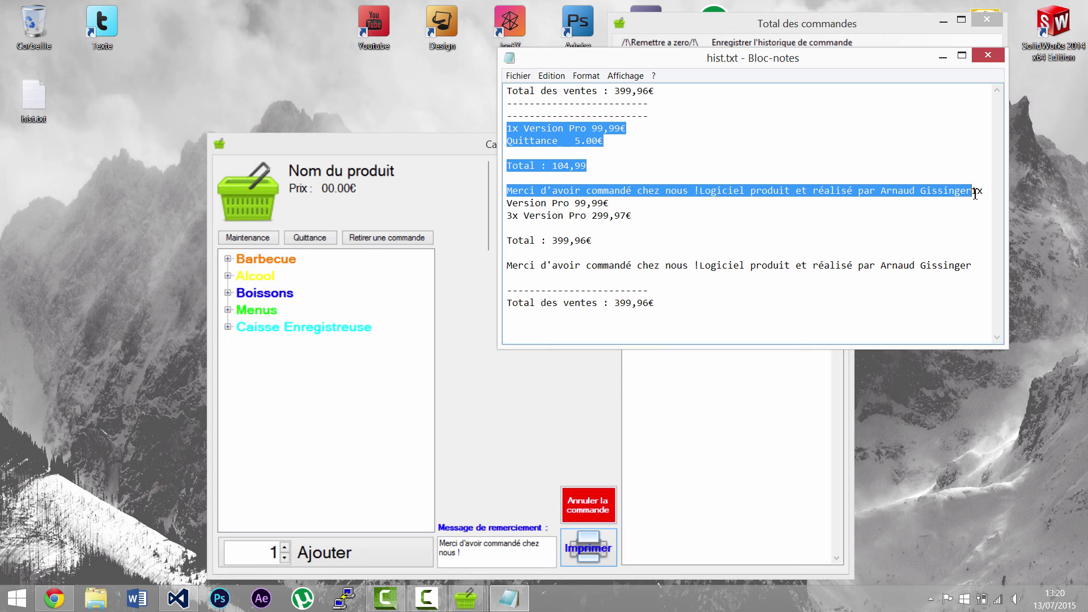
Insert a line break before the second order in hist.txt, check its extent, and close the file without saving
{"action": "left_click", "coordinate": [973, 191]}
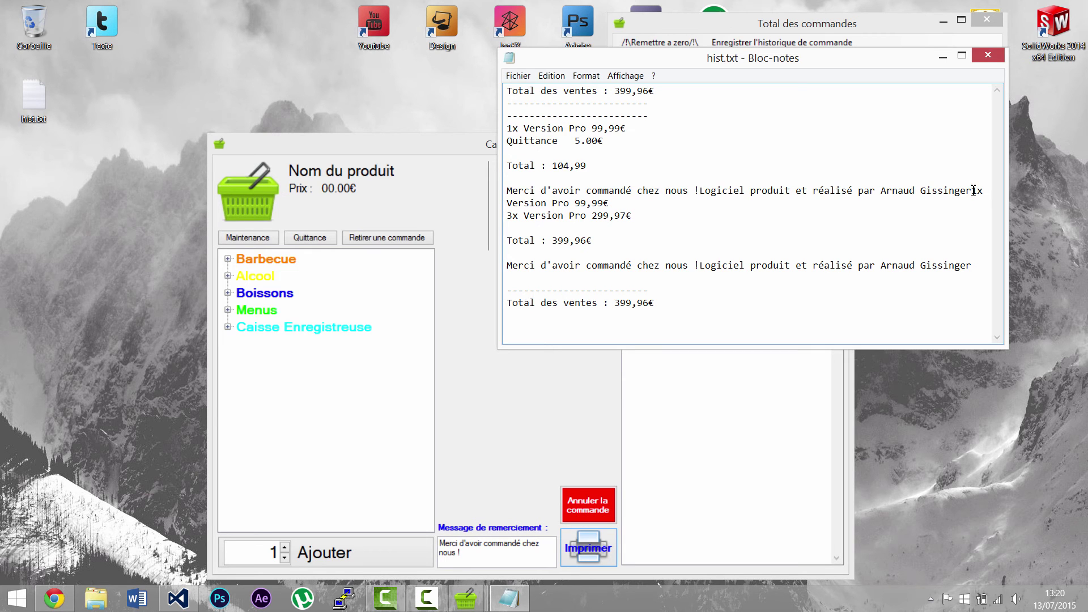
{"action": "key", "text": "Return"}
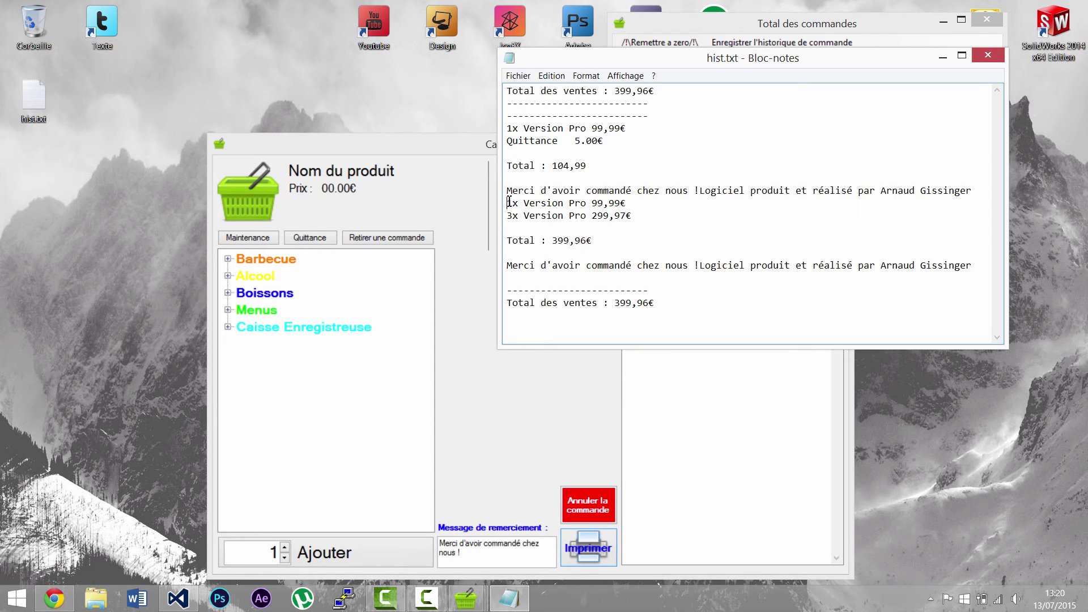
{"action": "left_click_drag", "start_coordinate": [507, 204], "coordinate": [974, 276]}
{"action": "left_click", "coordinate": [974, 275]}
{"action": "left_click", "coordinate": [998, 55]}
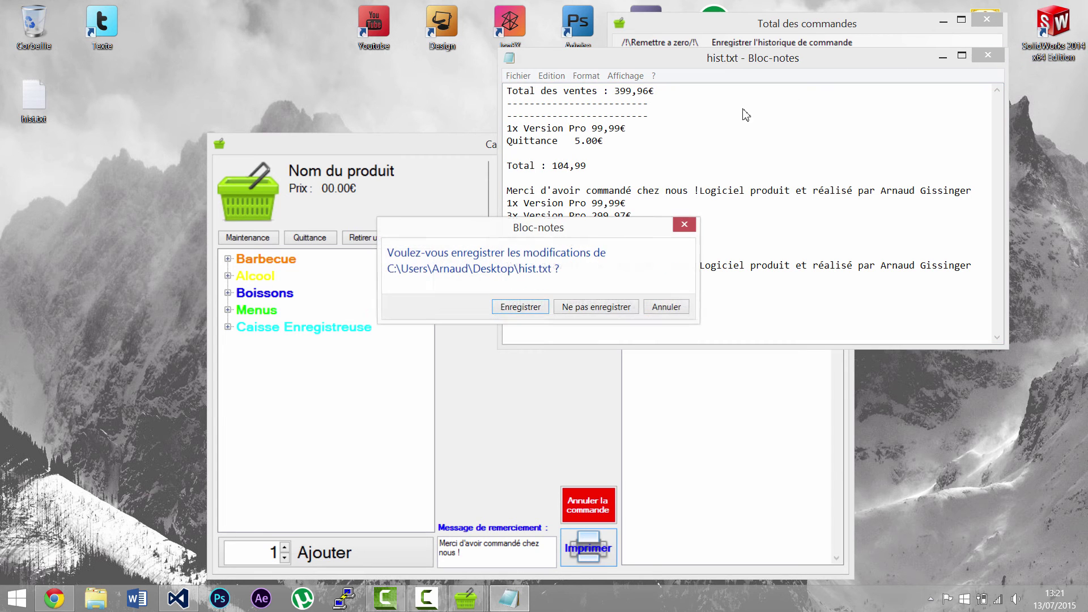
{"action": "left_click", "coordinate": [615, 310]}
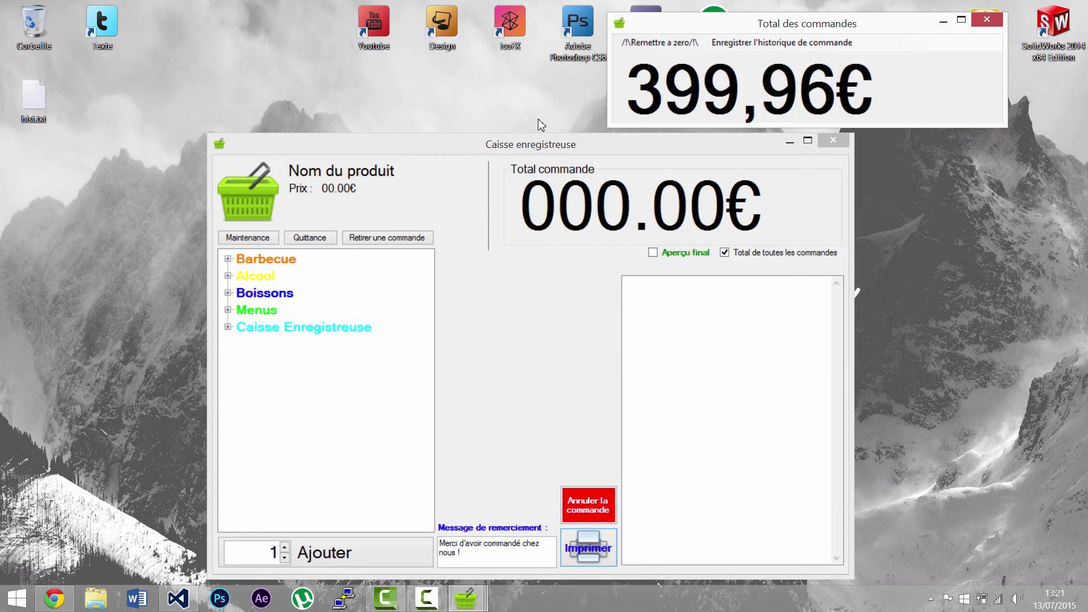
Reset the total of all orders to zero, and show the final preview instead of the all-orders total
{"action": "left_click", "coordinate": [653, 43]}
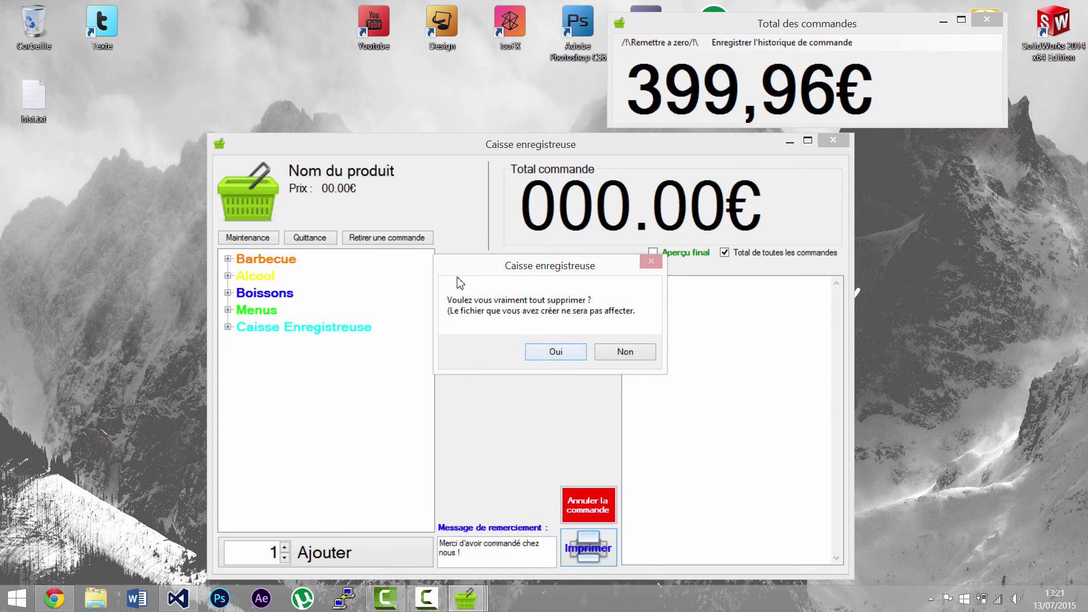
{"action": "left_click", "coordinate": [566, 360]}
{"action": "left_click", "coordinate": [725, 252]}
{"action": "left_click", "coordinate": [653, 252]}
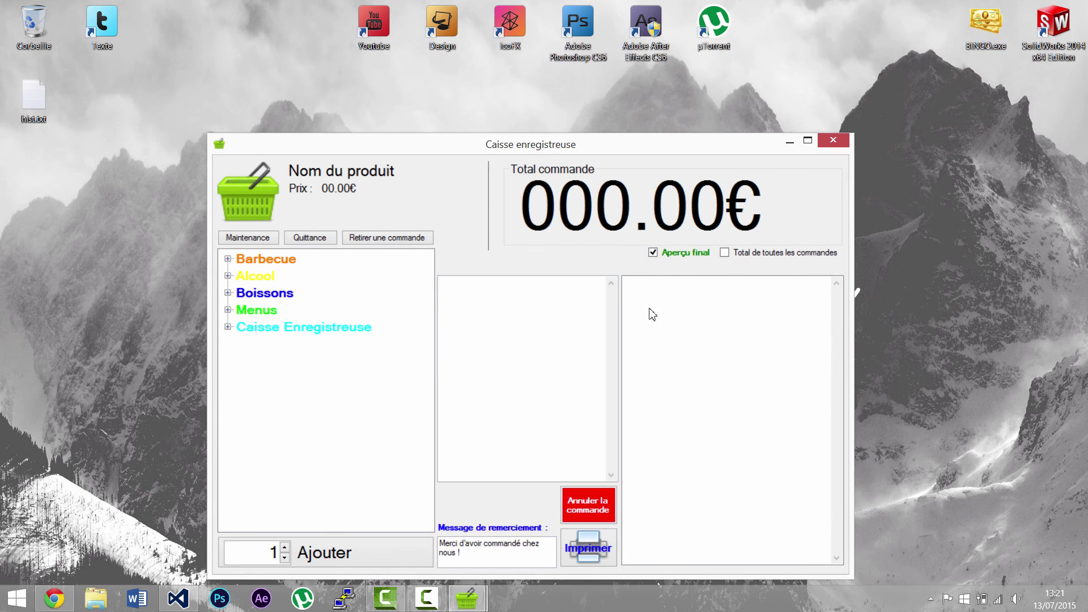
Show the total of all orders again and add 12 Version Premium from the Caisse Enregistreuse category to the order
{"action": "left_click", "coordinate": [227, 327]}
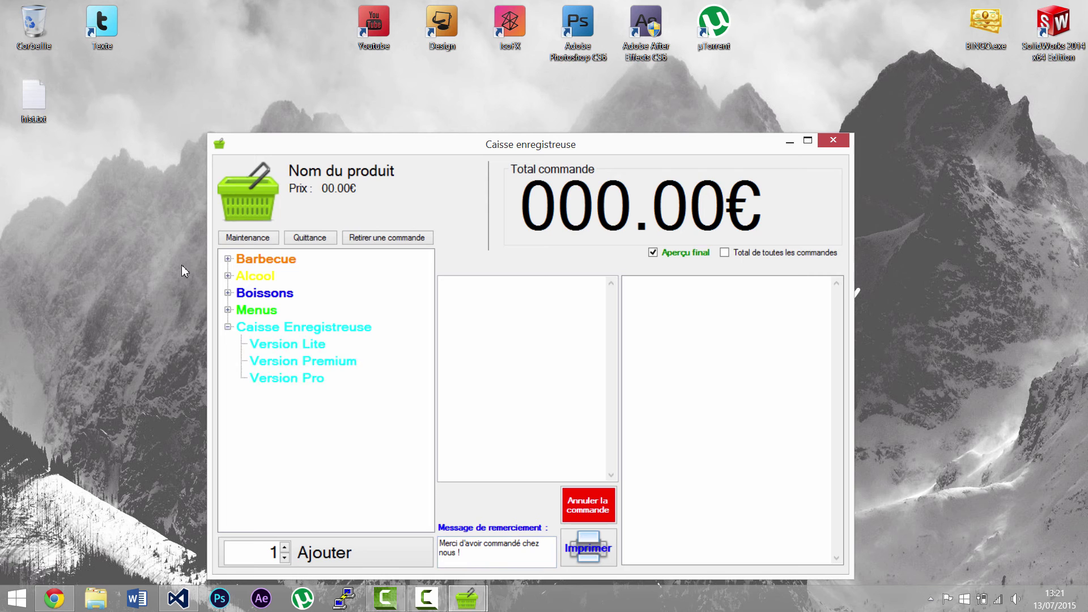
{"action": "left_click", "coordinate": [294, 363]}
{"action": "left_click", "coordinate": [725, 253]}
{"action": "left_click", "coordinate": [311, 382]}
{"action": "left_click", "coordinate": [338, 360]}
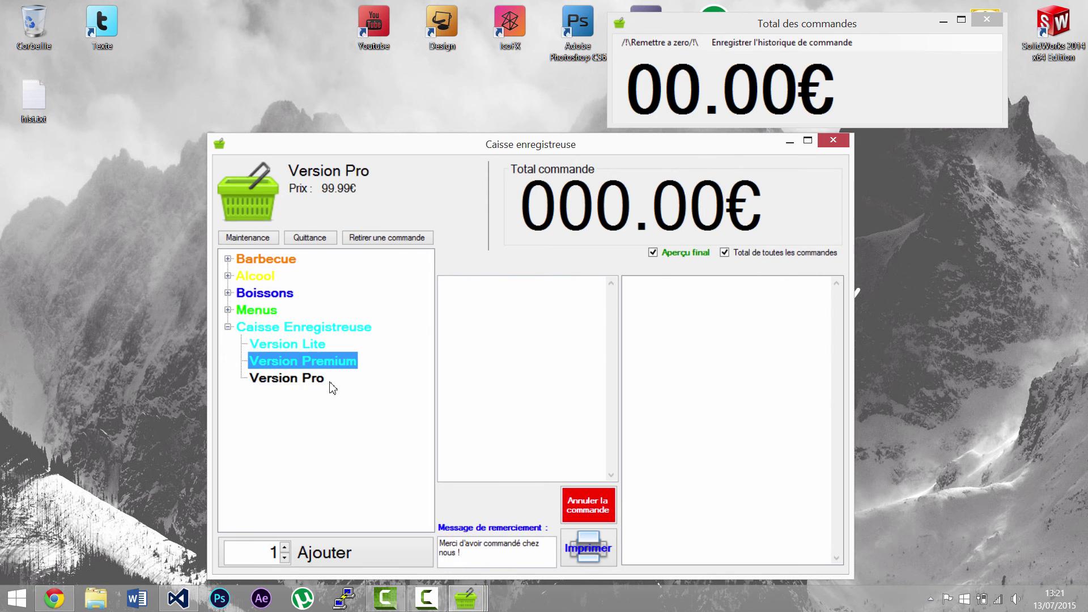
{"action": "left_click", "coordinate": [274, 551]}
{"action": "type", "text": "12"}
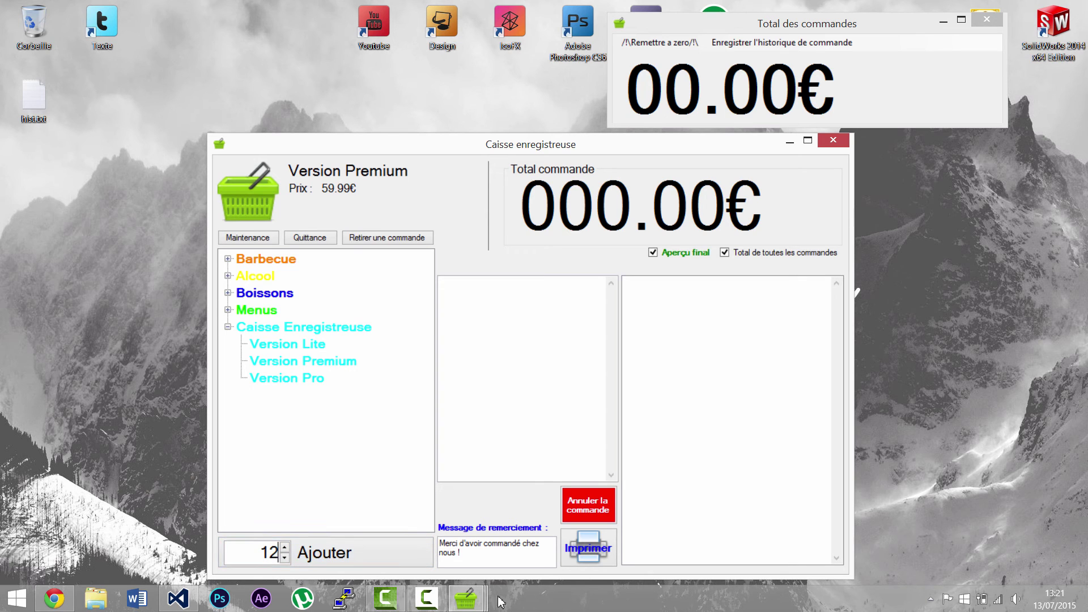
{"action": "key", "text": "Return"}
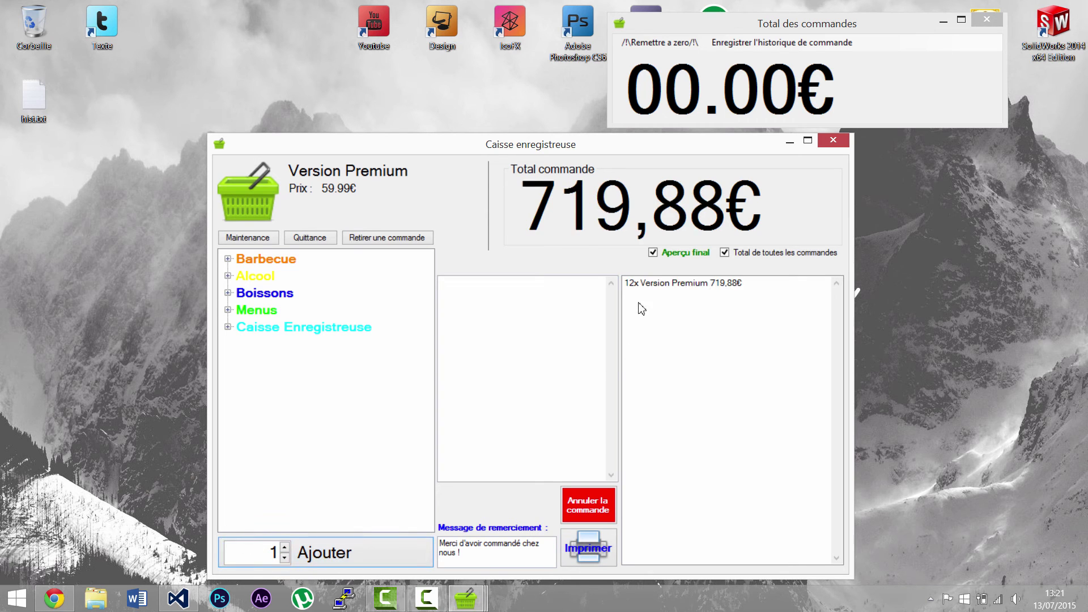
Start printing the Version Premium order to view its receipt preview, and cancel the whole payment
{"action": "left_click", "coordinate": [587, 555]}
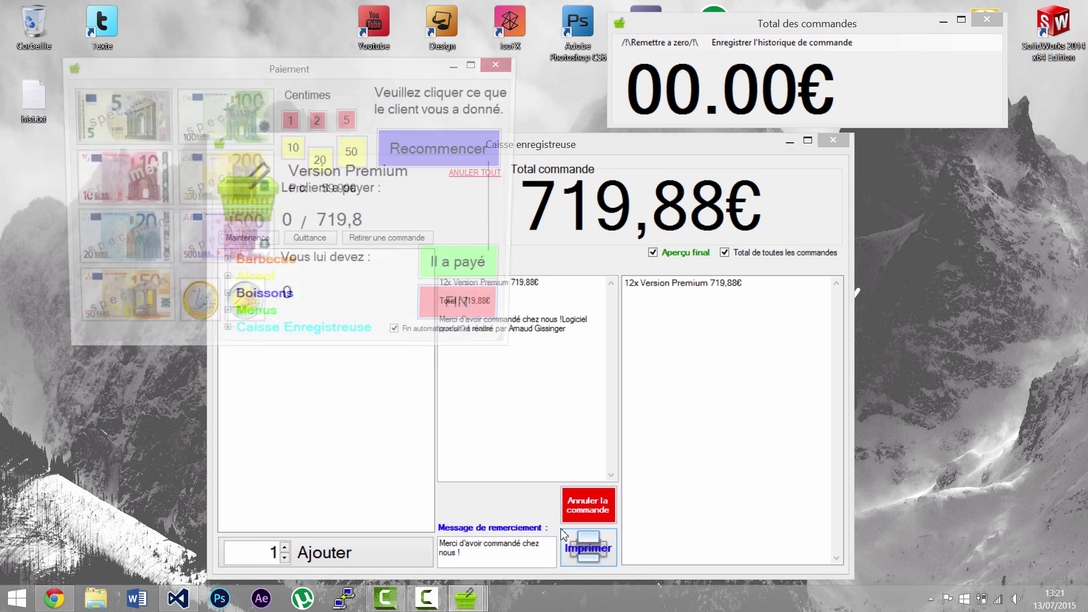
{"action": "left_click_drag", "start_coordinate": [349, 73], "coordinate": [1003, 216]}
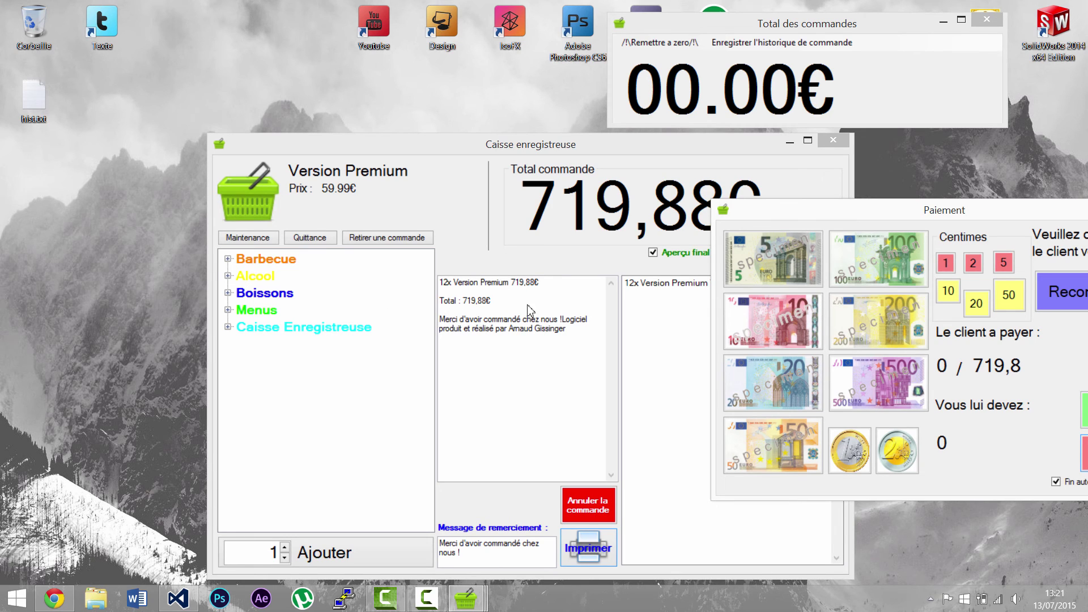
{"action": "left_click_drag", "start_coordinate": [948, 211], "coordinate": [363, 230]}
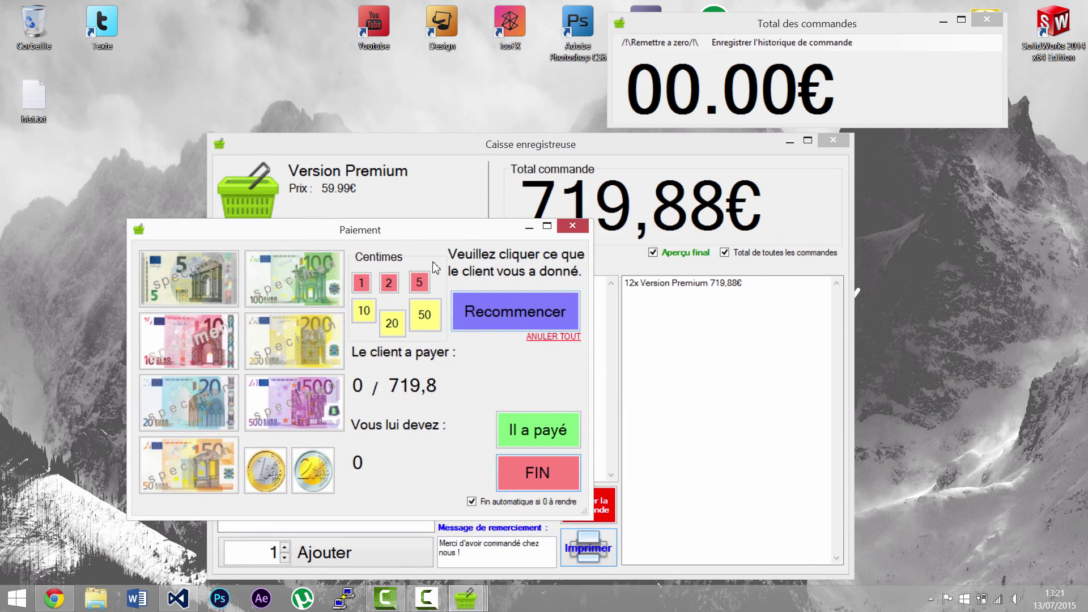
{"action": "left_click", "coordinate": [541, 336]}
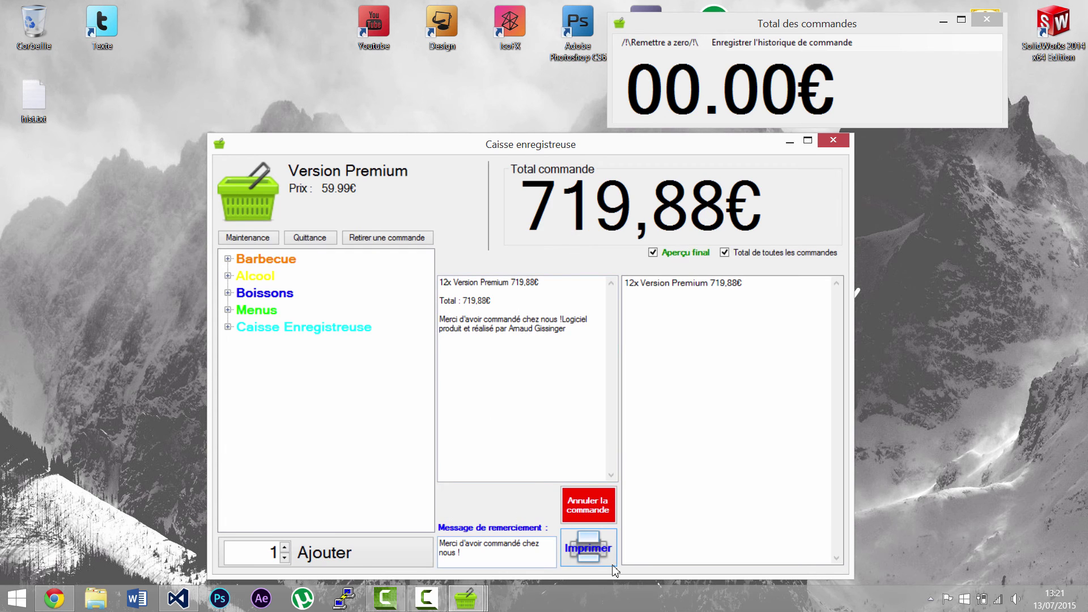
Cancel the current order, confirming its deletion, and hide the final preview
{"action": "left_click", "coordinate": [580, 506]}
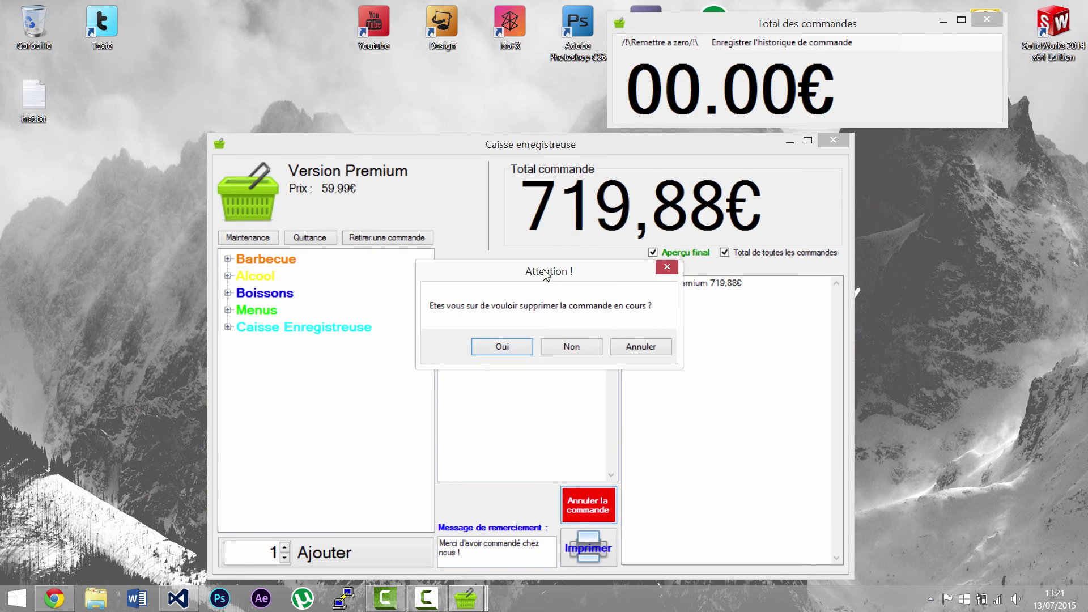
{"action": "left_click", "coordinate": [479, 347]}
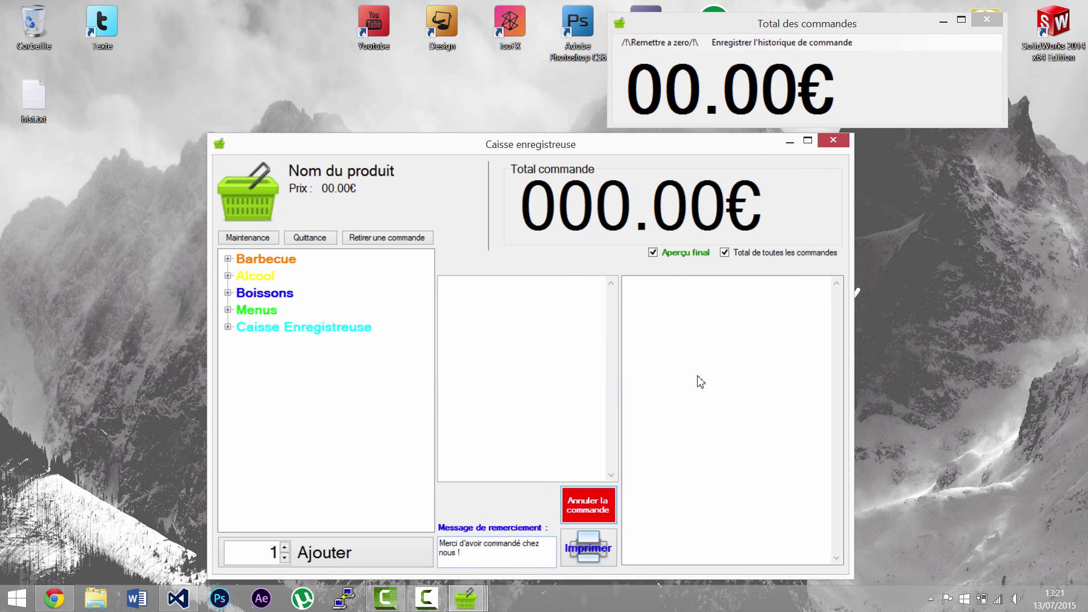
{"action": "left_click", "coordinate": [674, 254]}
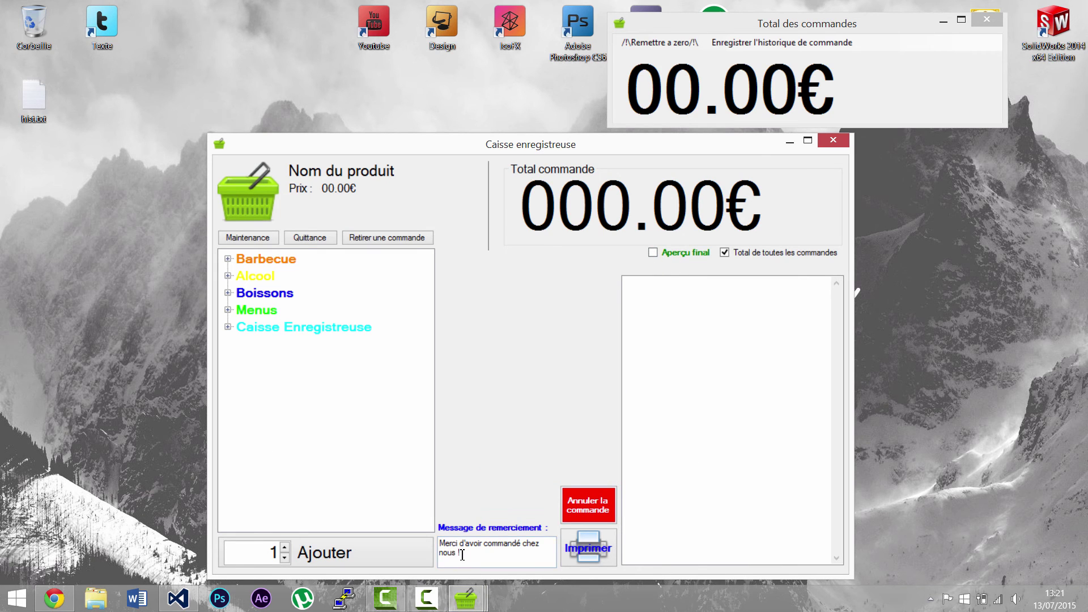
Bring the Client window to the front and move it over the cash register window
{"action": "key", "text": "ctrl+a"}
{"action": "left_click", "coordinate": [465, 598]}
{"action": "left_click", "coordinate": [354, 535]}
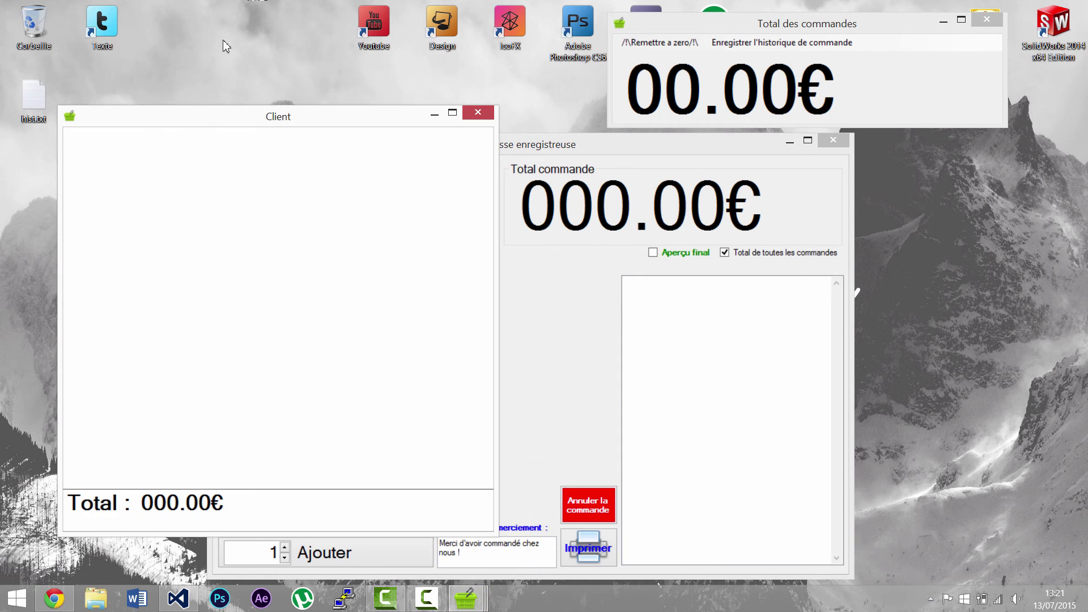
{"action": "left_click_drag", "start_coordinate": [211, 120], "coordinate": [424, 108]}
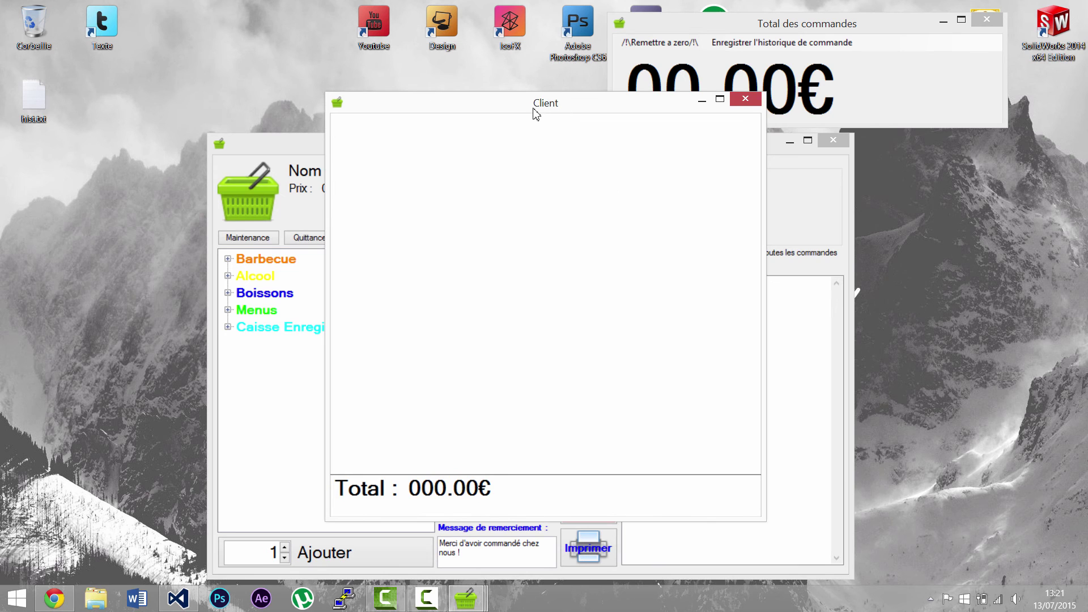
Arrange the Client window and the cash register window side by side on the desktop
{"action": "left_click_drag", "start_coordinate": [1076, 203], "coordinate": [824, 147]}
{"action": "left_click_drag", "start_coordinate": [426, 143], "coordinate": [222, 119]}
{"action": "left_click_drag", "start_coordinate": [784, 146], "coordinate": [824, 140]}
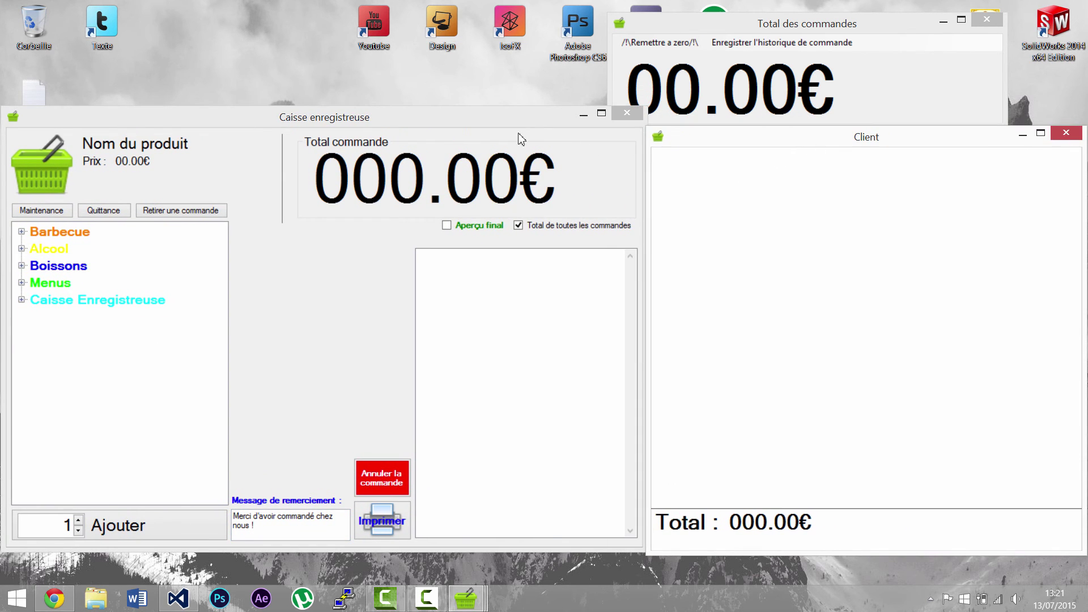
{"action": "left_click_drag", "start_coordinate": [471, 117], "coordinate": [479, 120]}
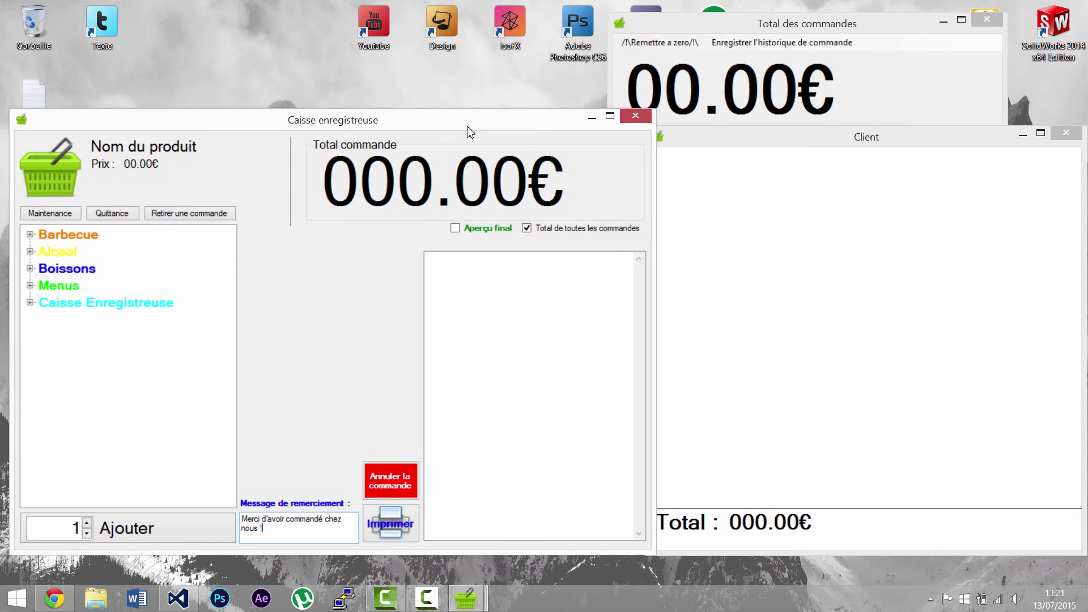
Add 3 Champagne Verre from the Alcool category to the order
{"action": "left_click", "coordinate": [30, 251]}
{"action": "left_click", "coordinate": [104, 285]}
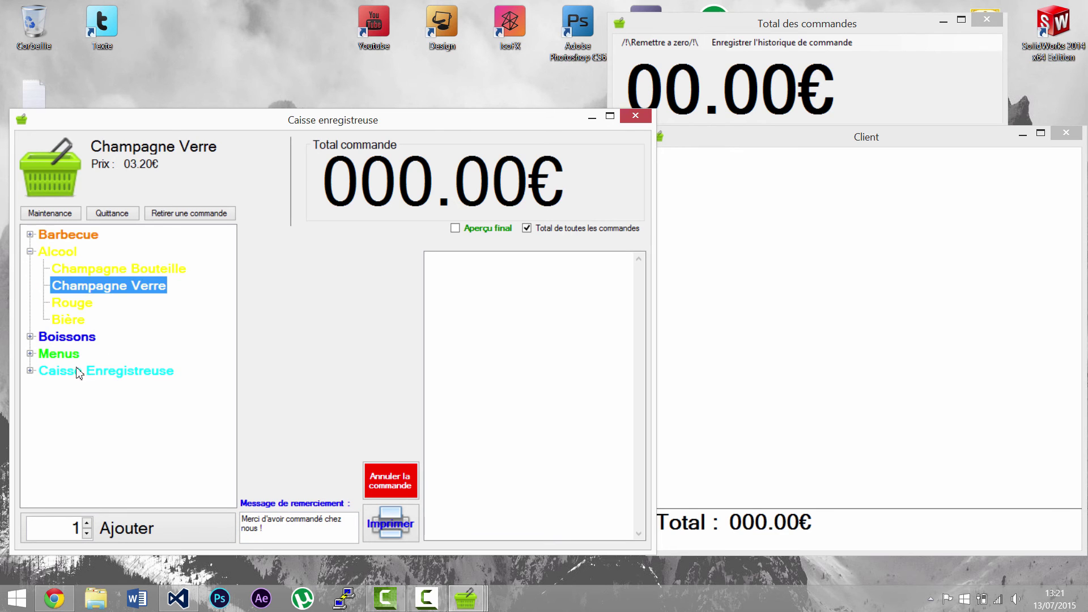
{"action": "left_click", "coordinate": [87, 521]}
{"action": "left_click", "coordinate": [87, 522]}
{"action": "left_click", "coordinate": [127, 528]}
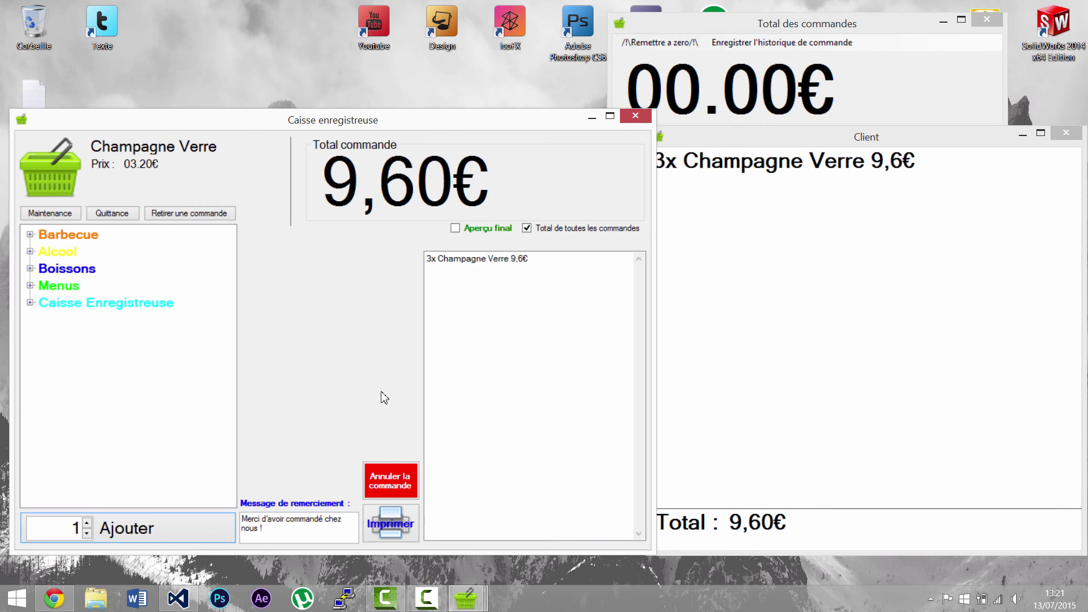
Add 2 Coca from the Boissons category to the order
{"action": "left_click", "coordinate": [30, 268]}
{"action": "left_click", "coordinate": [77, 288]}
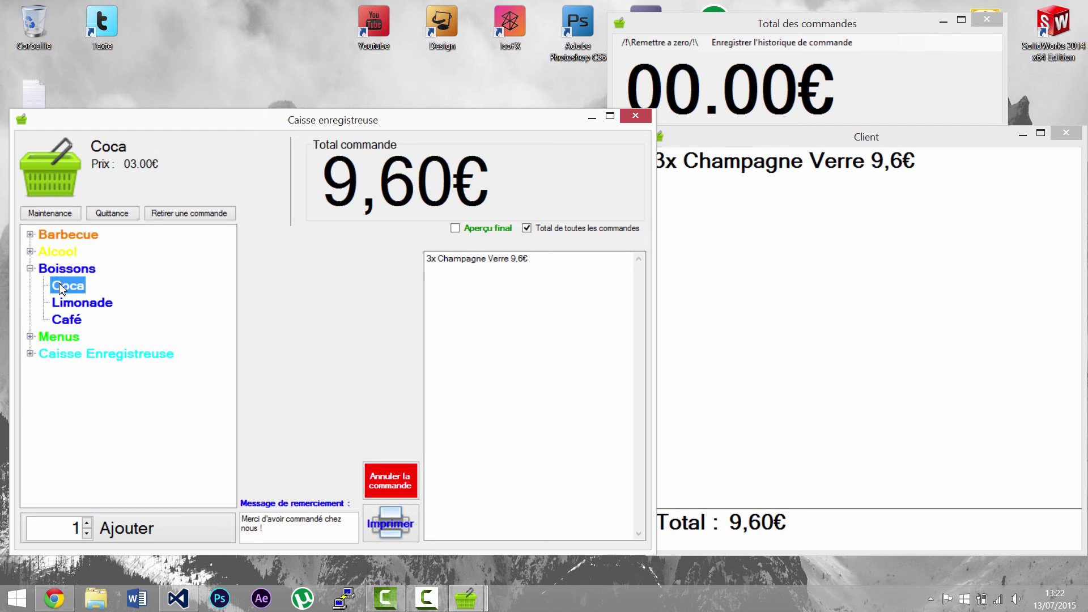
{"action": "left_click", "coordinate": [87, 522]}
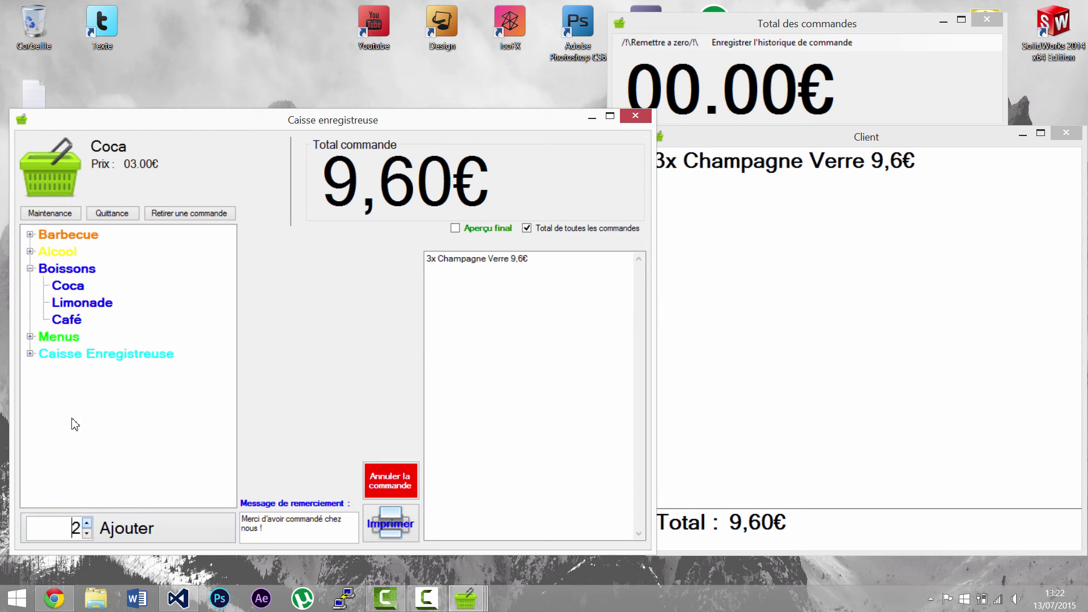
{"action": "left_click", "coordinate": [127, 528]}
Bring the Client window to the front, dismiss the antivirus update notification, and highlight the Coca line
{"action": "left_click", "coordinate": [924, 348]}
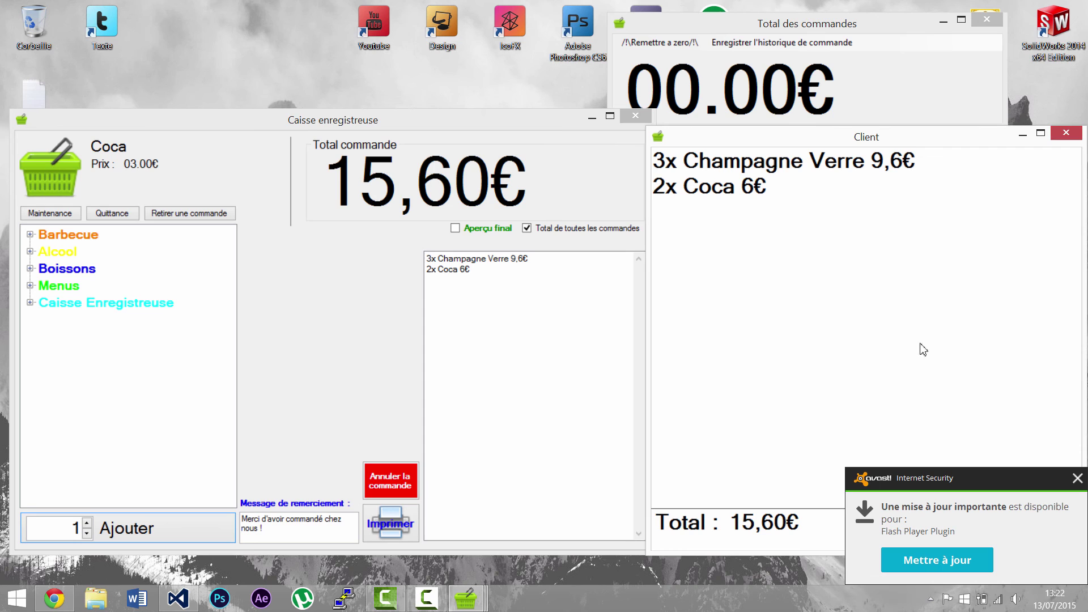
{"action": "left_click", "coordinate": [1077, 478]}
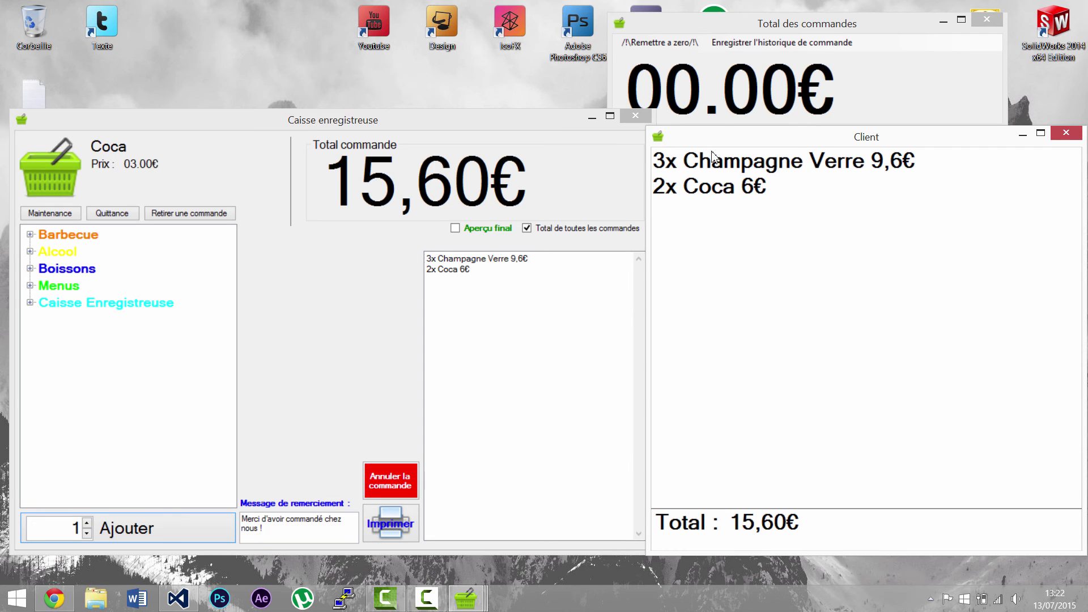
{"action": "left_click_drag", "start_coordinate": [664, 160], "coordinate": [764, 196]}
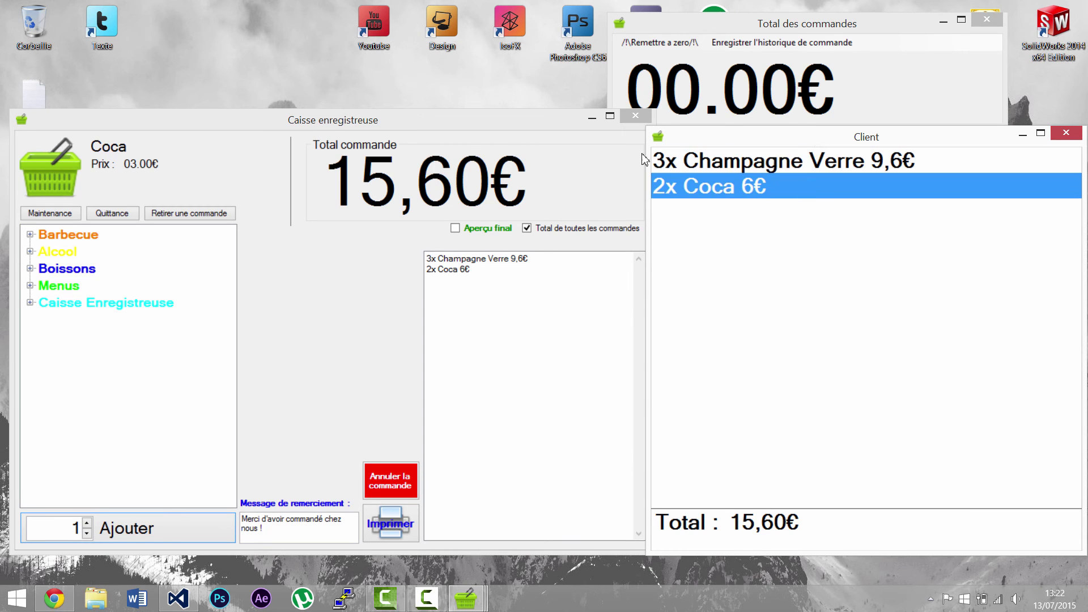
Maximize the Client window to view the order full screen, restore it, and place it beside the cash register window
{"action": "left_click_drag", "start_coordinate": [810, 142], "coordinate": [737, 138]}
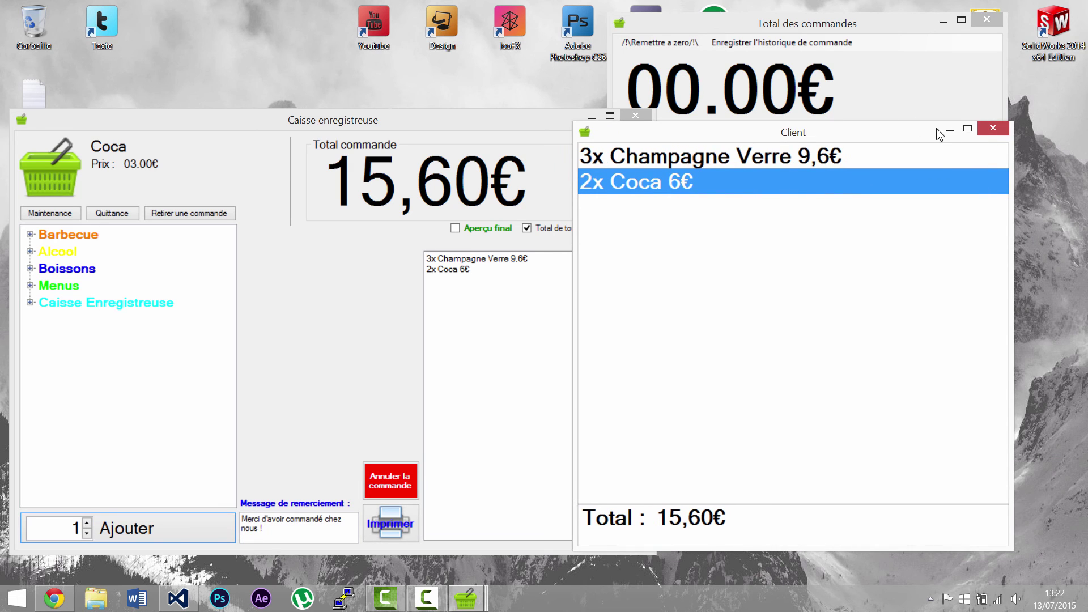
{"action": "left_click", "coordinate": [967, 130]}
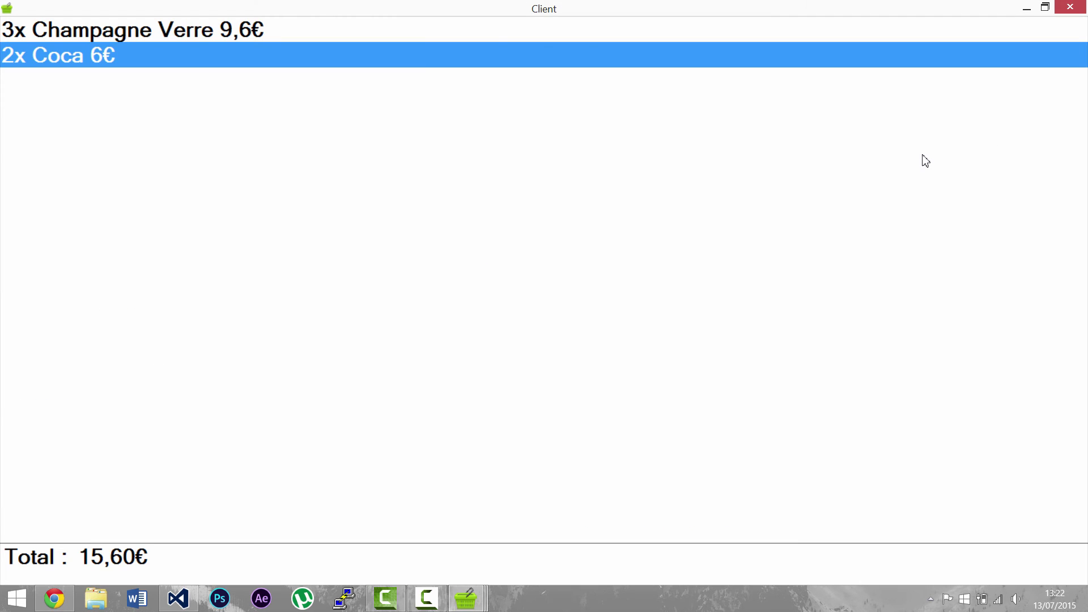
{"action": "left_click", "coordinate": [1045, 7]}
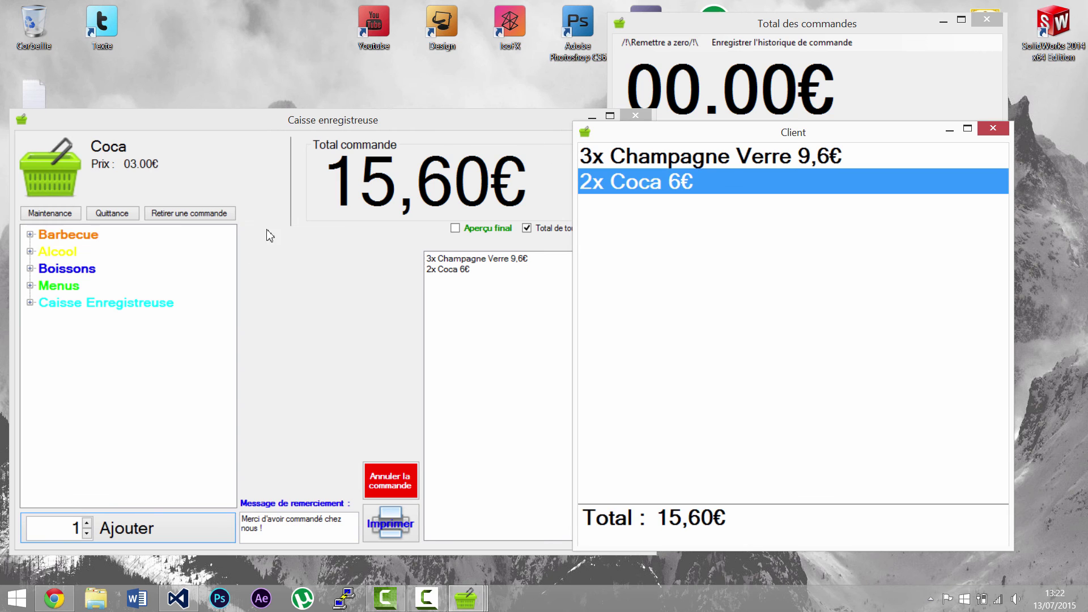
{"action": "left_click", "coordinate": [676, 165]}
{"action": "left_click_drag", "start_coordinate": [758, 134], "coordinate": [842, 127]}
{"action": "left_click", "coordinate": [341, 114]}
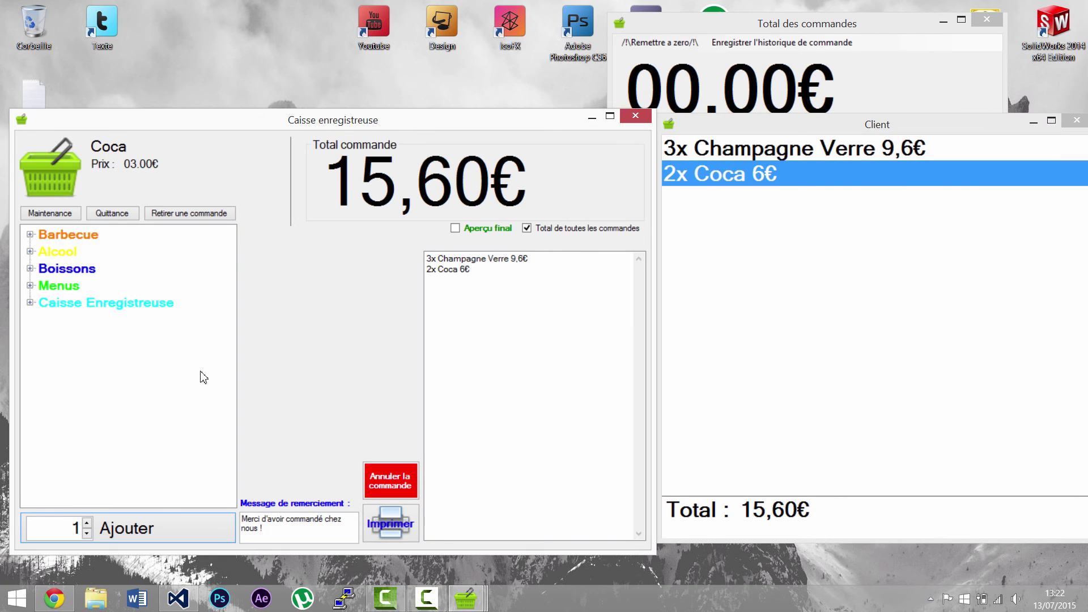
Start printing the order to view the thank-you message on the client display, and cancel the whole payment
{"action": "left_click", "coordinate": [403, 528]}
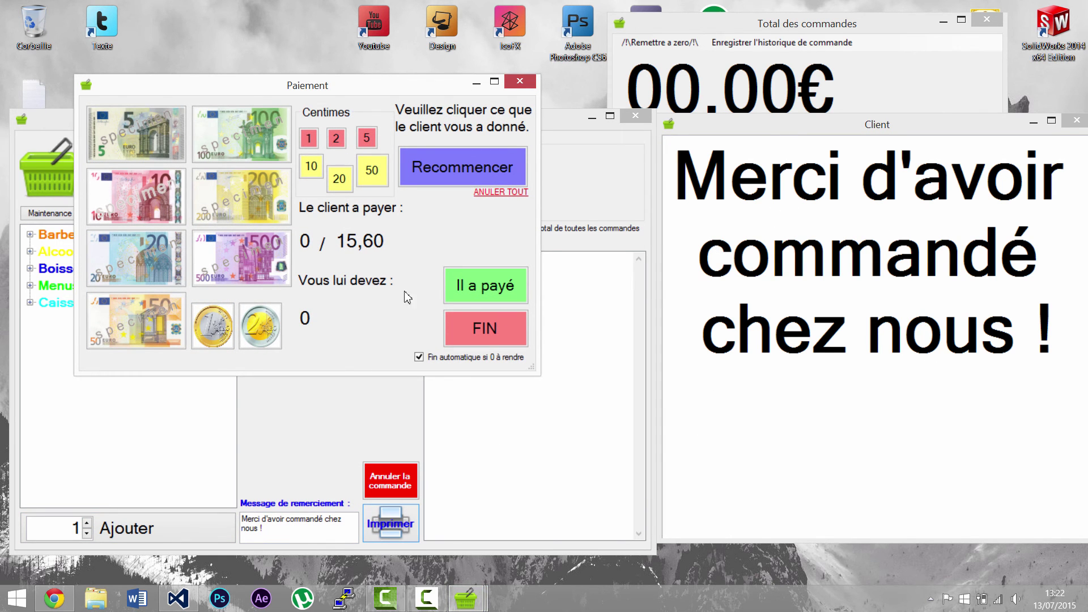
{"action": "left_click", "coordinate": [487, 192]}
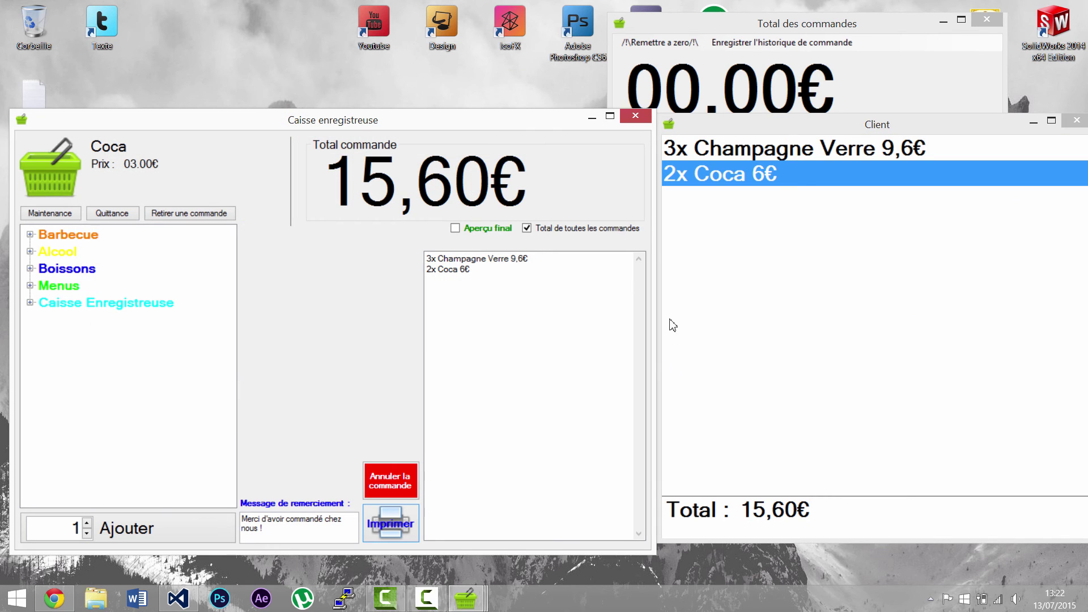
Cancel the current order of Champagne Verre and Coca, confirming its deletion
{"action": "left_click", "coordinate": [415, 496]}
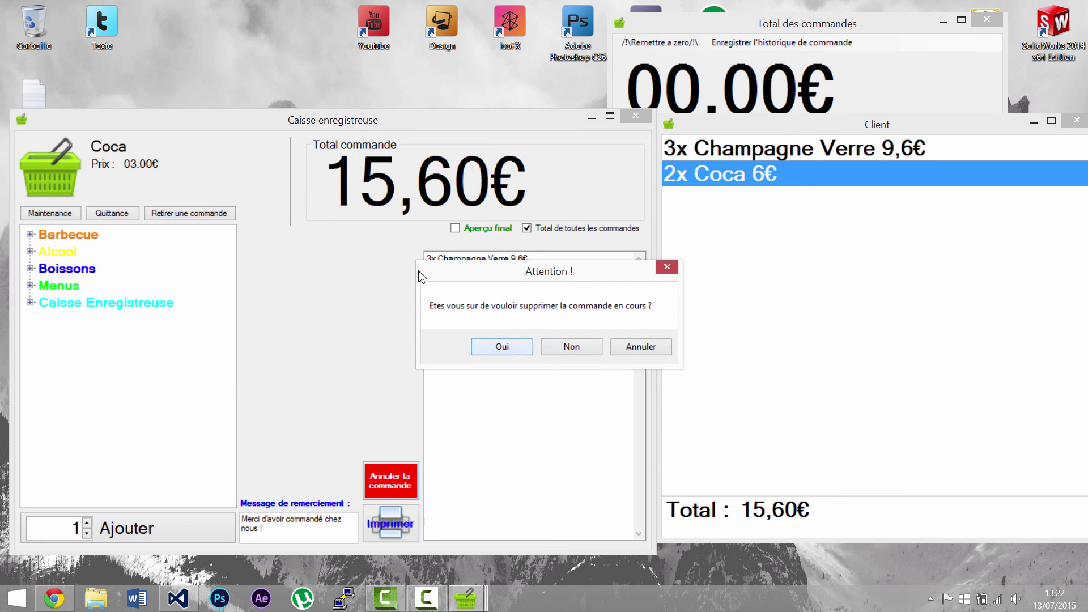
{"action": "left_click", "coordinate": [499, 347]}
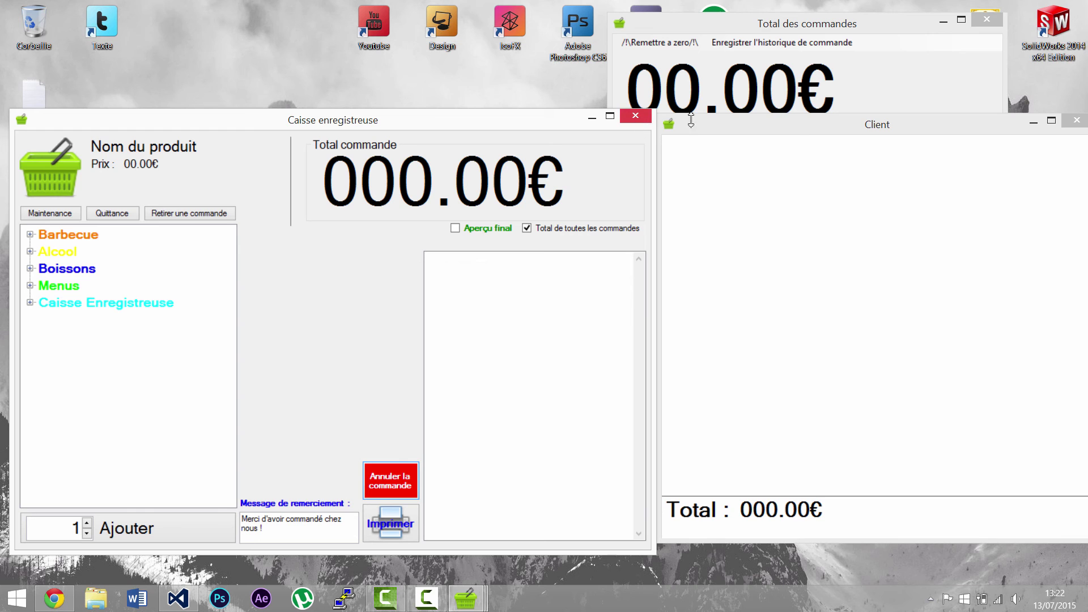
Move the Client window away from the desktop's edge and place the cash register window over it
{"action": "left_click", "coordinate": [712, 146]}
{"action": "left_click", "coordinate": [899, 176]}
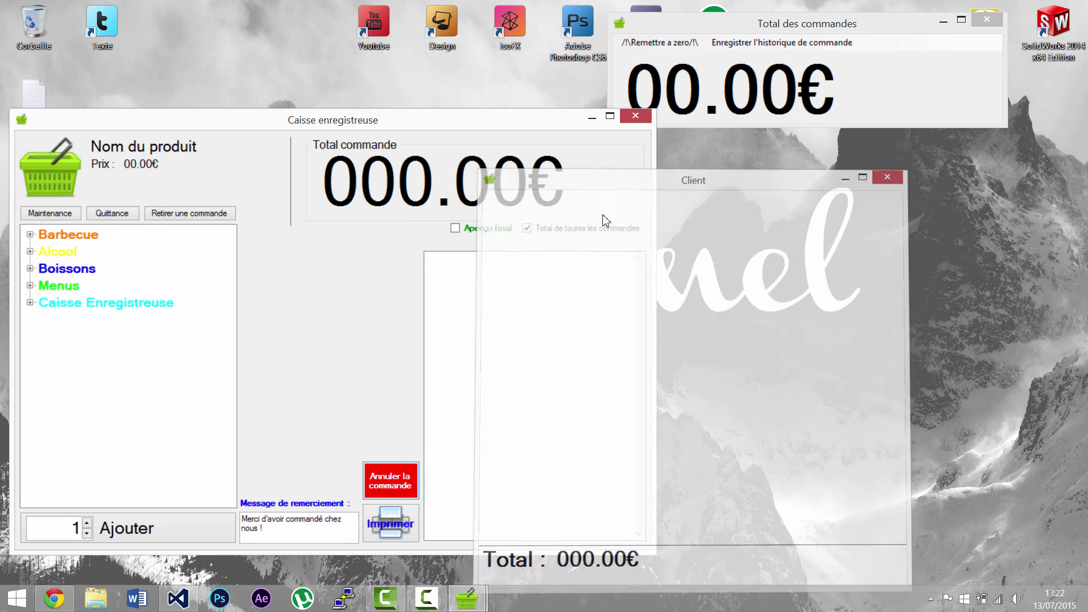
{"action": "left_click_drag", "start_coordinate": [366, 125], "coordinate": [619, 126]}
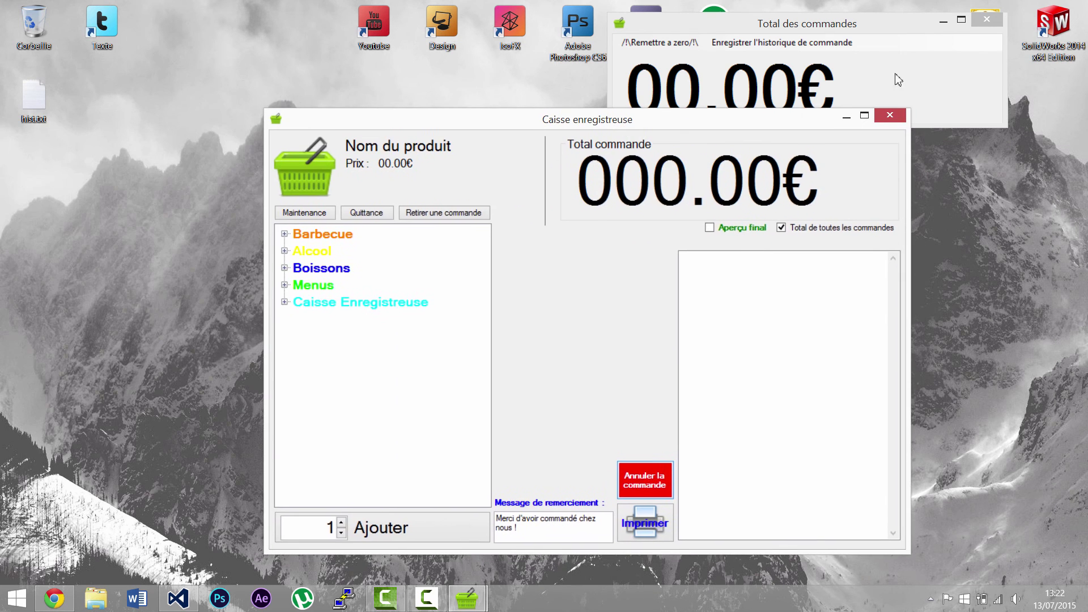
Close the Total des commandes window and turn off the total of all orders
{"action": "left_click", "coordinate": [996, 20]}
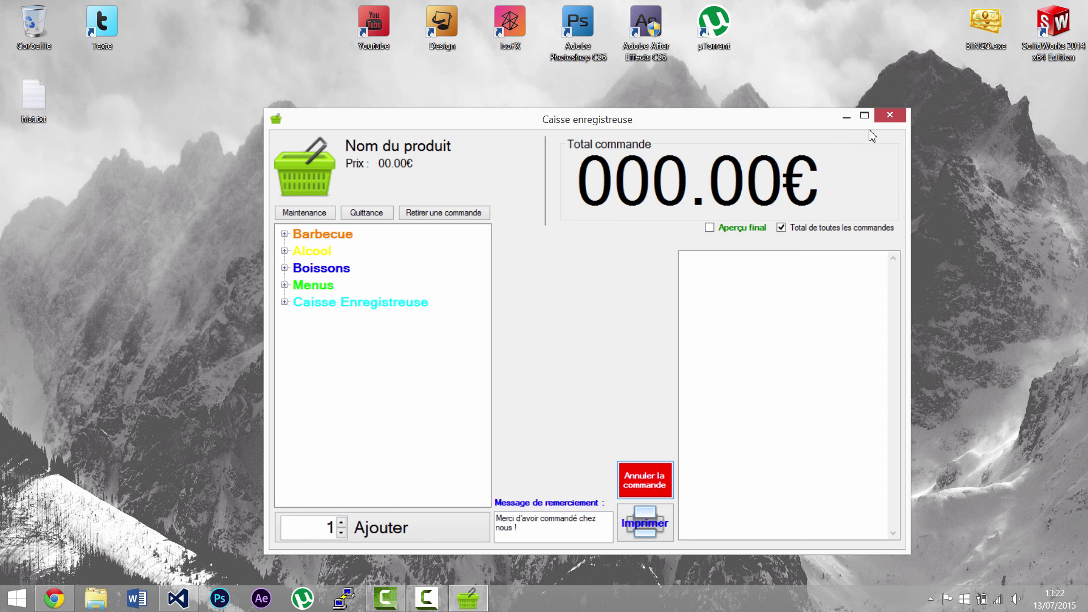
{"action": "left_click", "coordinate": [781, 228]}
Examine the three versions in the Caisse Enregistreuse category and collapse the category
{"action": "left_click", "coordinate": [285, 302]}
{"action": "left_click", "coordinate": [352, 320]}
{"action": "left_click", "coordinate": [362, 337]}
{"action": "left_click", "coordinate": [356, 353]}
{"action": "left_click", "coordinate": [352, 304]}
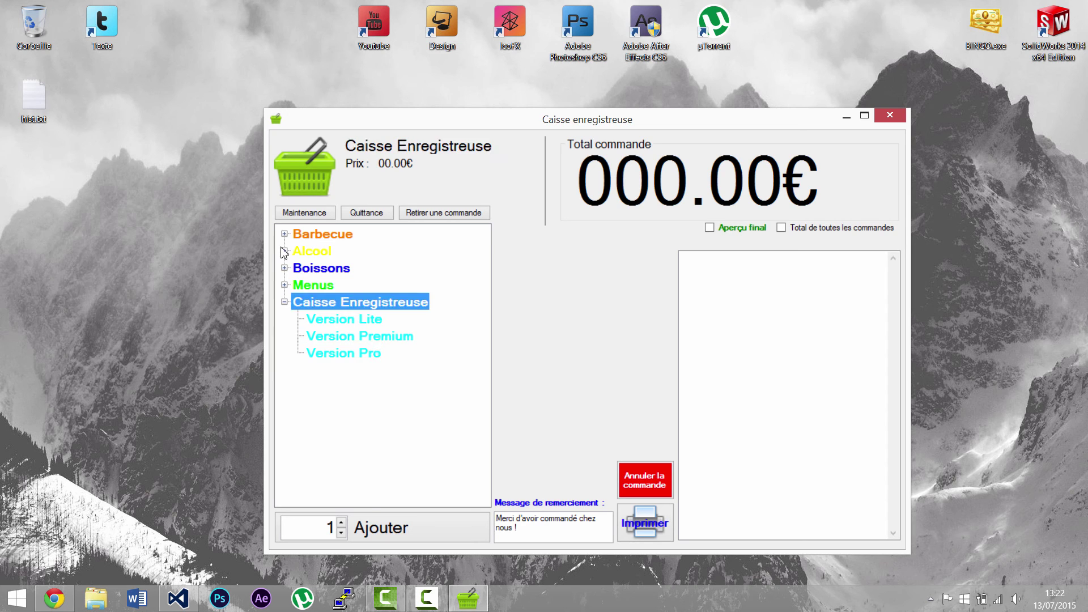
{"action": "left_click", "coordinate": [352, 319]}
{"action": "left_click", "coordinate": [285, 302]}
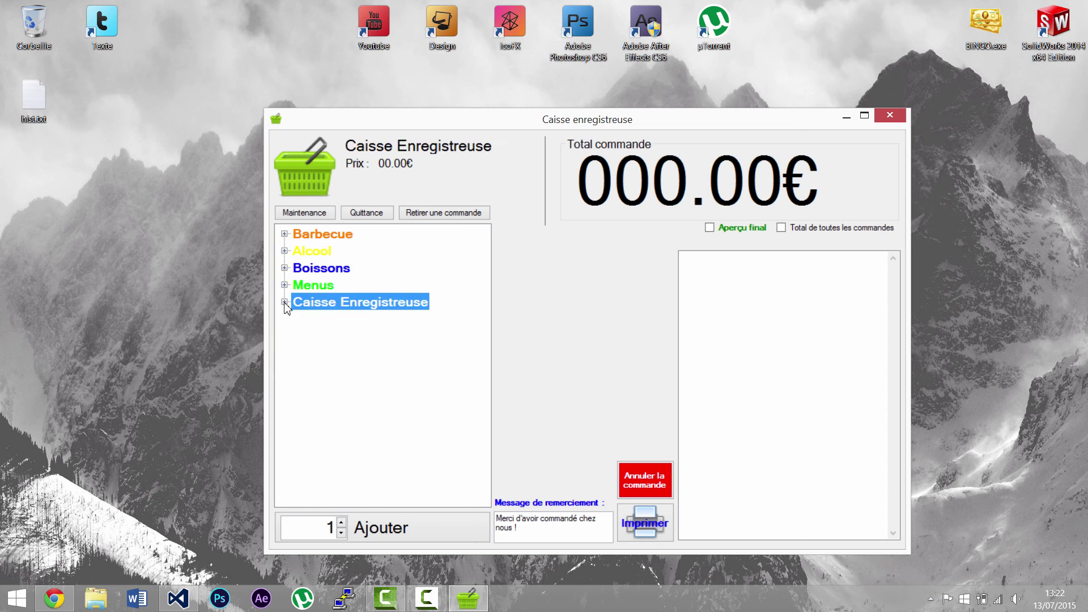
Try to close the cash register program and dismiss the data-loss confirmation
{"action": "left_click", "coordinate": [889, 115]}
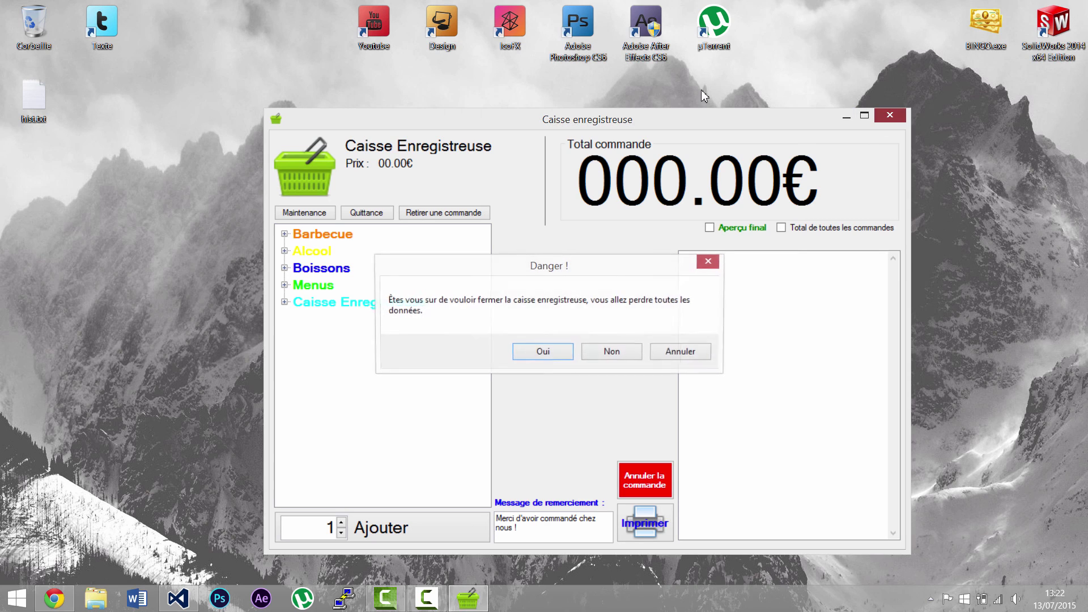
{"action": "left_click", "coordinate": [708, 261]}
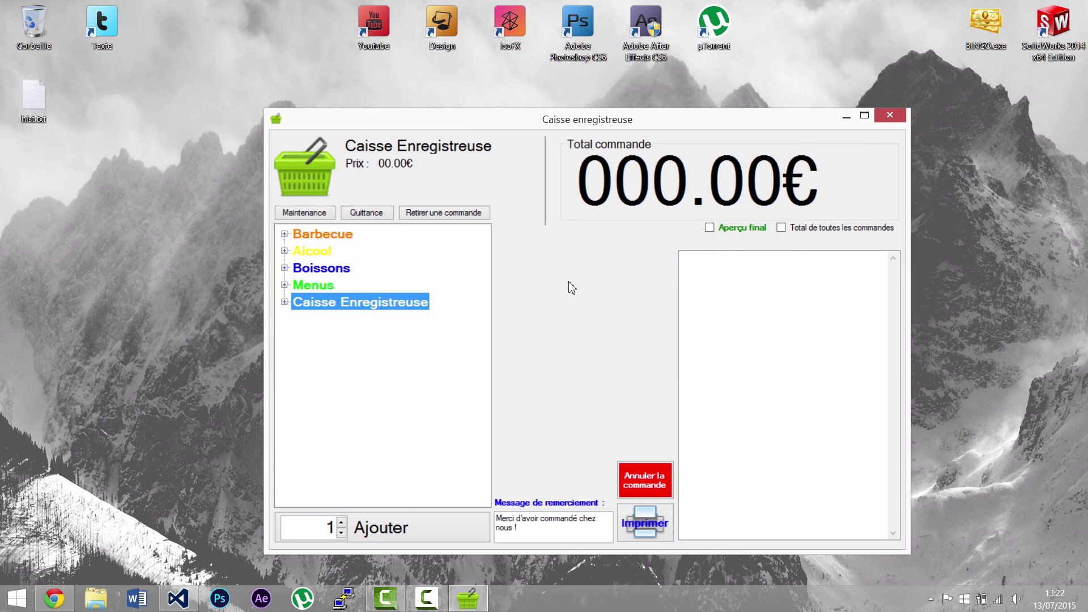
Examine the prices of Version Lite, Version Premium and Version Pro, briefly viewing the Visual Studio project in between
{"action": "left_click", "coordinate": [285, 306]}
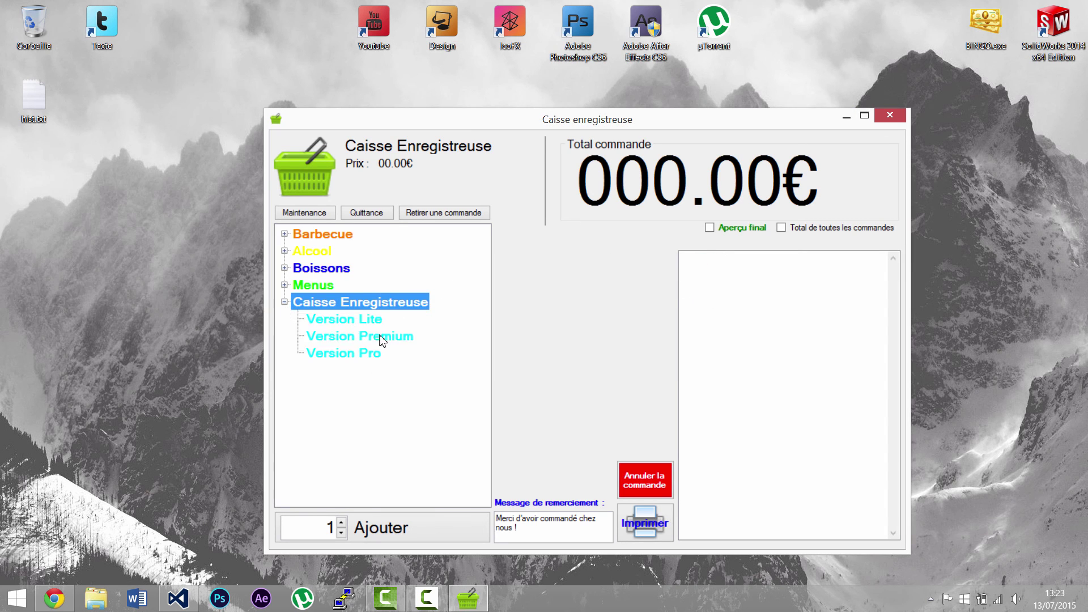
{"action": "left_click", "coordinate": [365, 323]}
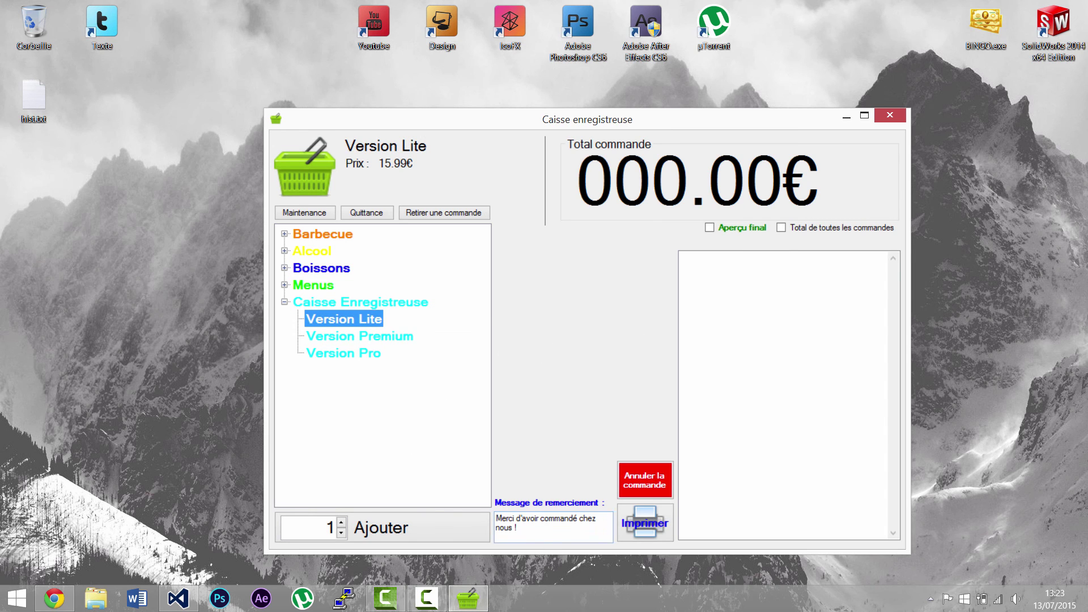
{"action": "left_click", "coordinate": [178, 597]}
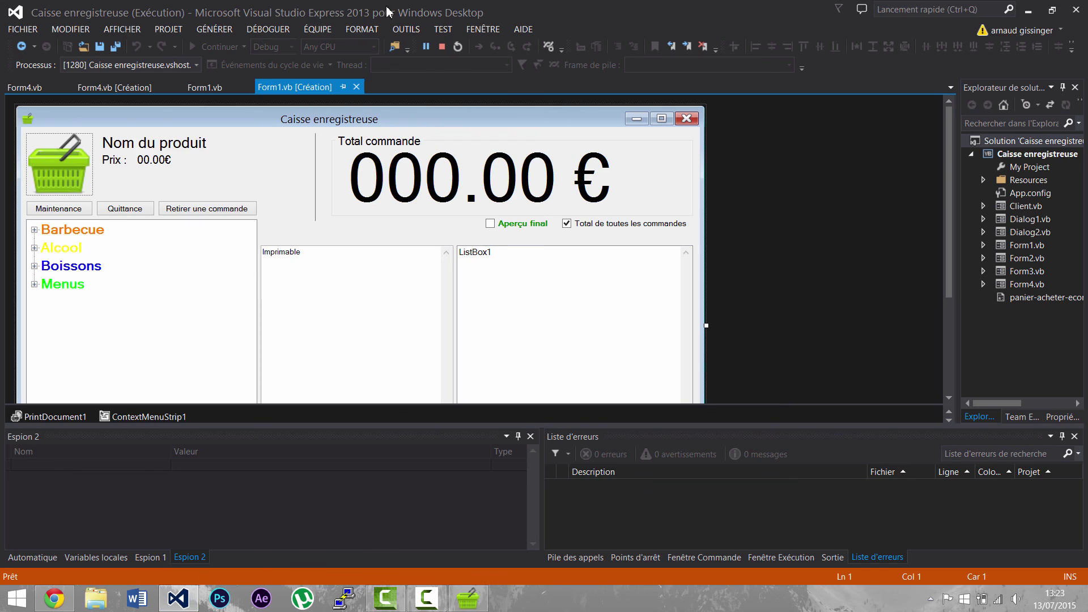
{"action": "left_click", "coordinate": [1027, 10]}
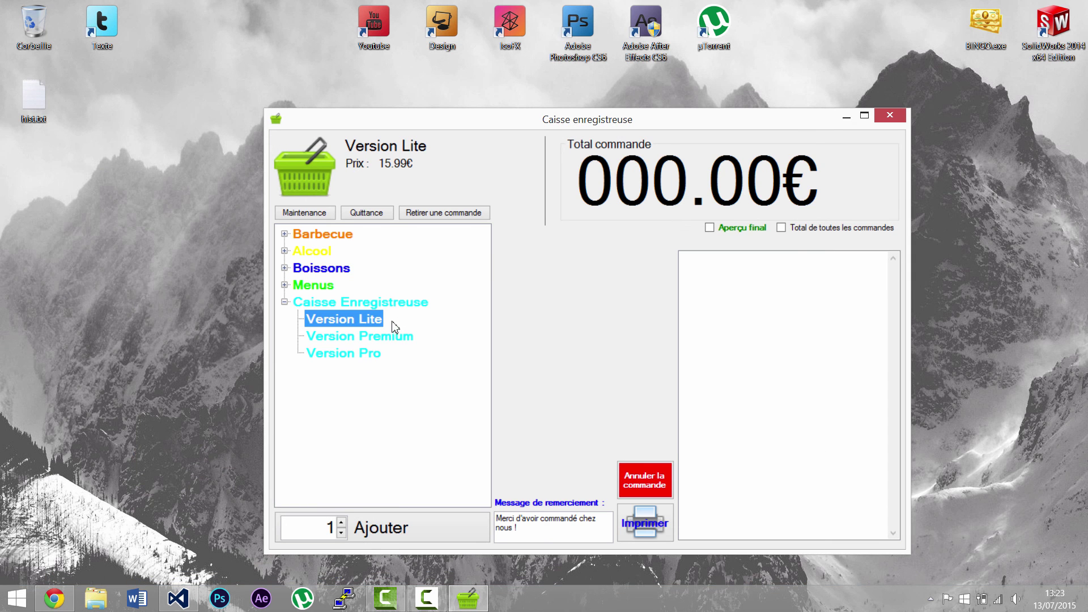
{"action": "left_click", "coordinate": [371, 343]}
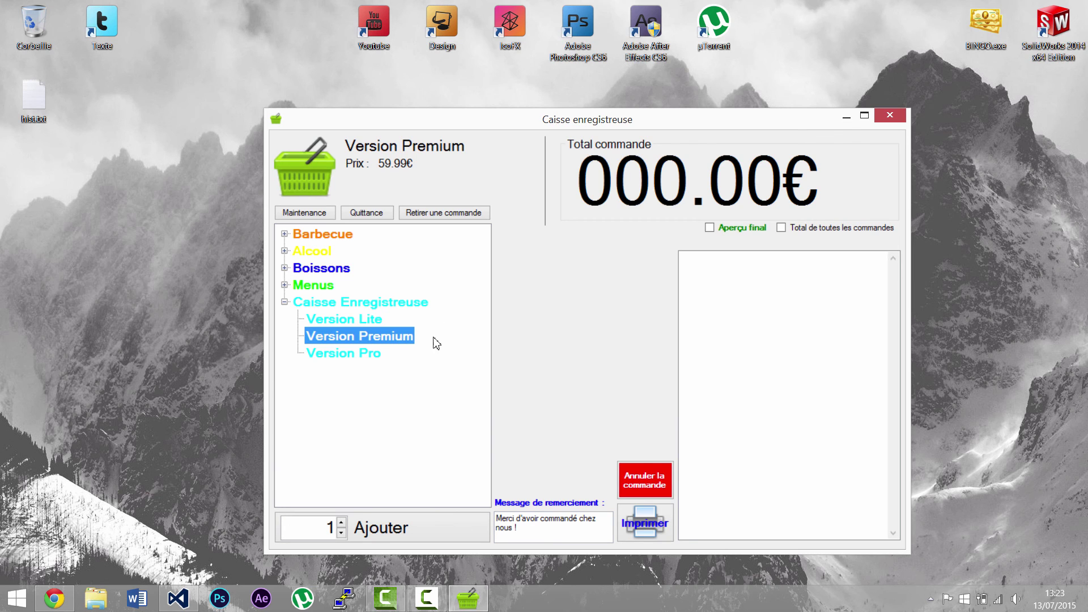
{"action": "left_click", "coordinate": [351, 353]}
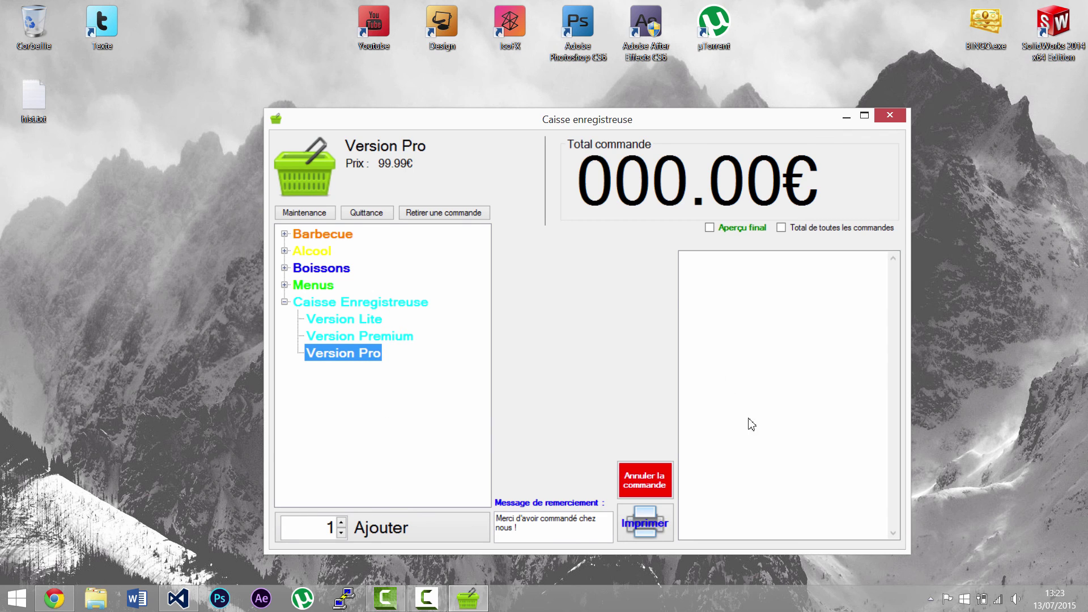
Compare the Lite, Premium and Pro versions again, ending on Version Lite, and collapse the Caisse Enregistreuse category
{"action": "left_click", "coordinate": [340, 339]}
{"action": "left_click", "coordinate": [355, 321]}
{"action": "left_click", "coordinate": [355, 348]}
{"action": "left_click", "coordinate": [355, 327]}
{"action": "left_click", "coordinate": [356, 336]}
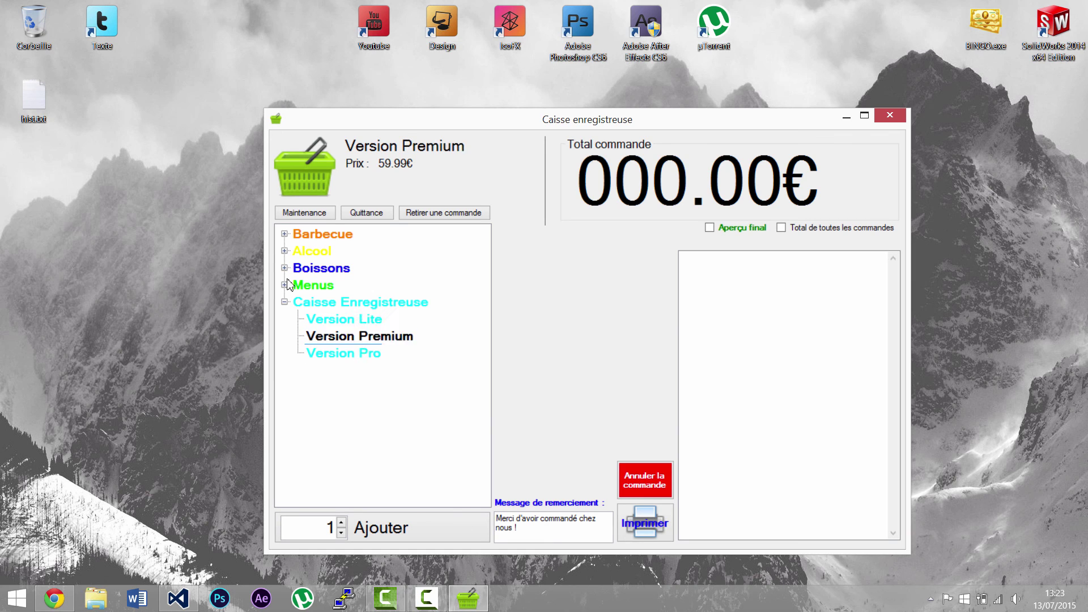
{"action": "left_click", "coordinate": [371, 351]}
{"action": "left_click", "coordinate": [365, 306]}
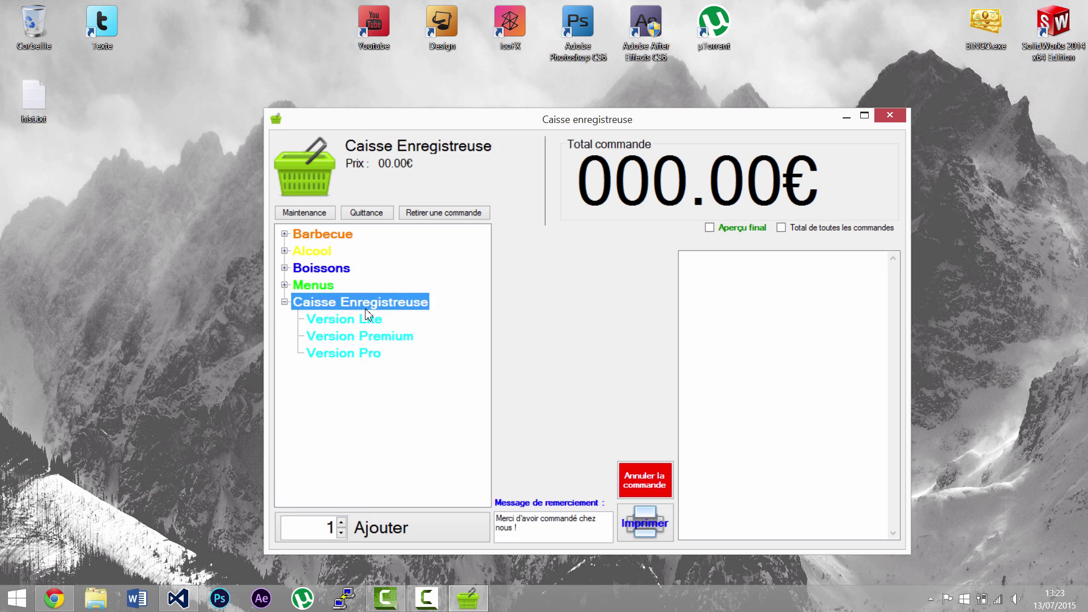
{"action": "left_click", "coordinate": [370, 319]}
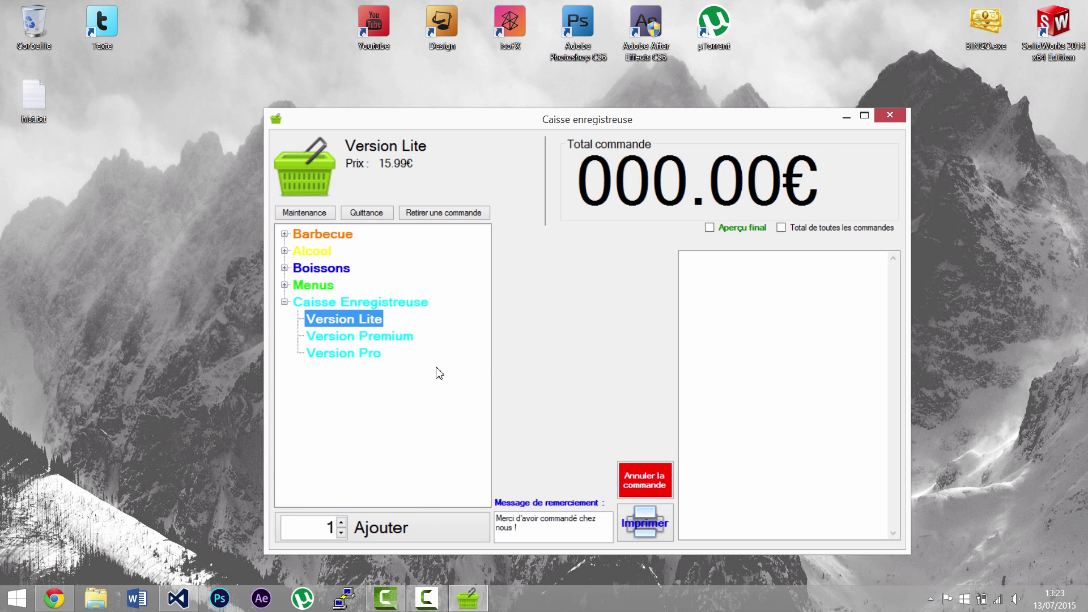
{"action": "double_click", "coordinate": [304, 306]}
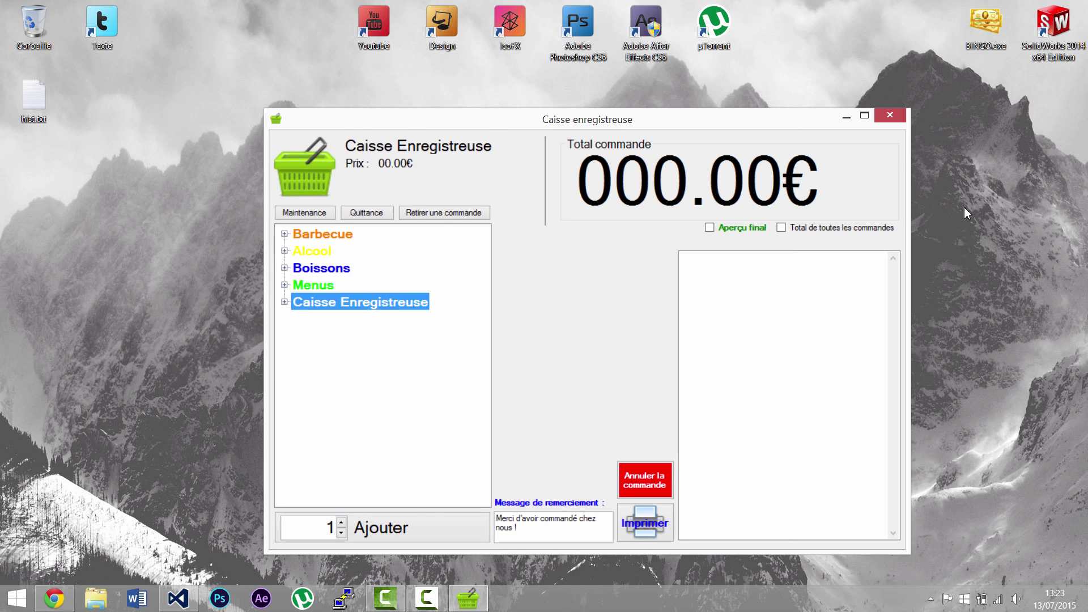
Close the cash register program and minimize Visual Studio to show the desktop
{"action": "left_click", "coordinate": [881, 116]}
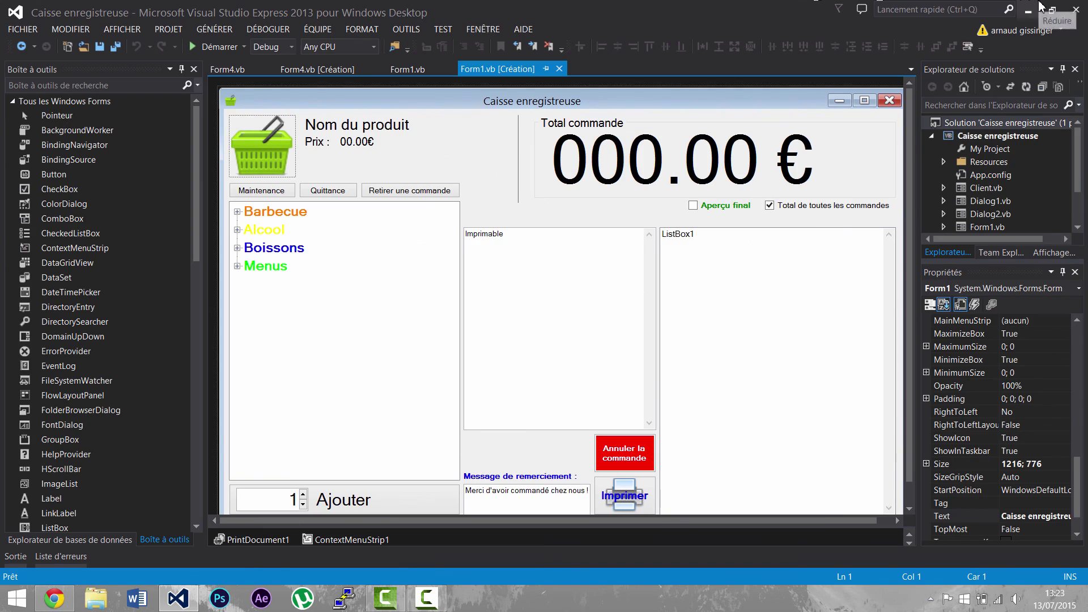
{"action": "left_click", "coordinate": [1026, 9]}
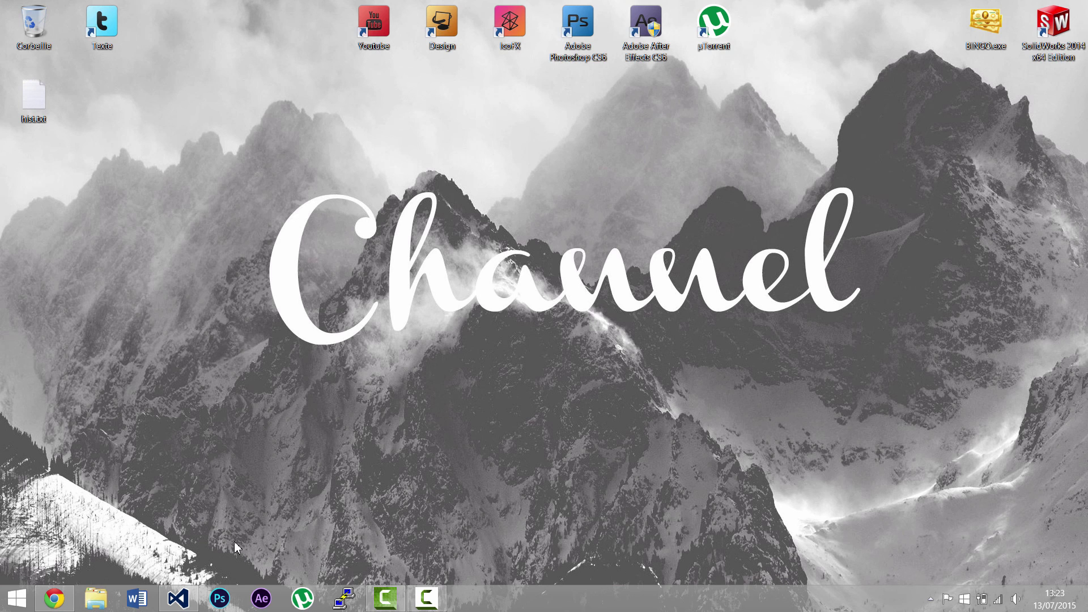
Switch to Chrome and look through the videos and sections on the Mathix YouTube channel page
{"action": "left_click", "coordinate": [54, 598]}
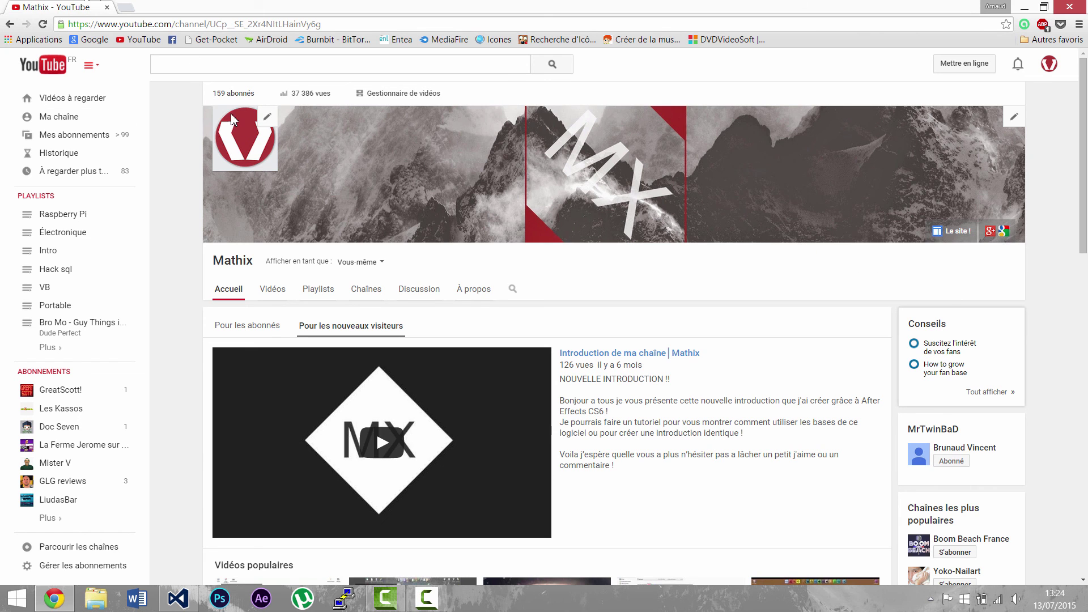
{"action": "scroll", "coordinate": [633, 387], "scroll_direction": "down", "scroll_amount": 3}
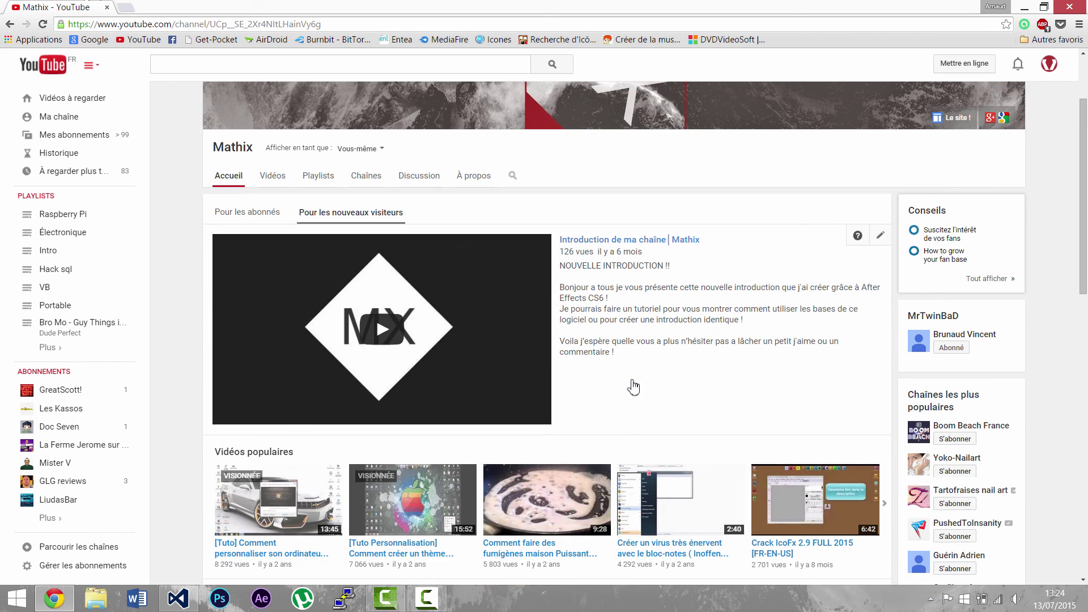
{"action": "scroll", "coordinate": [633, 387], "scroll_direction": "down", "scroll_amount": 4}
{"action": "scroll", "coordinate": [736, 296], "scroll_direction": "down", "scroll_amount": 10}
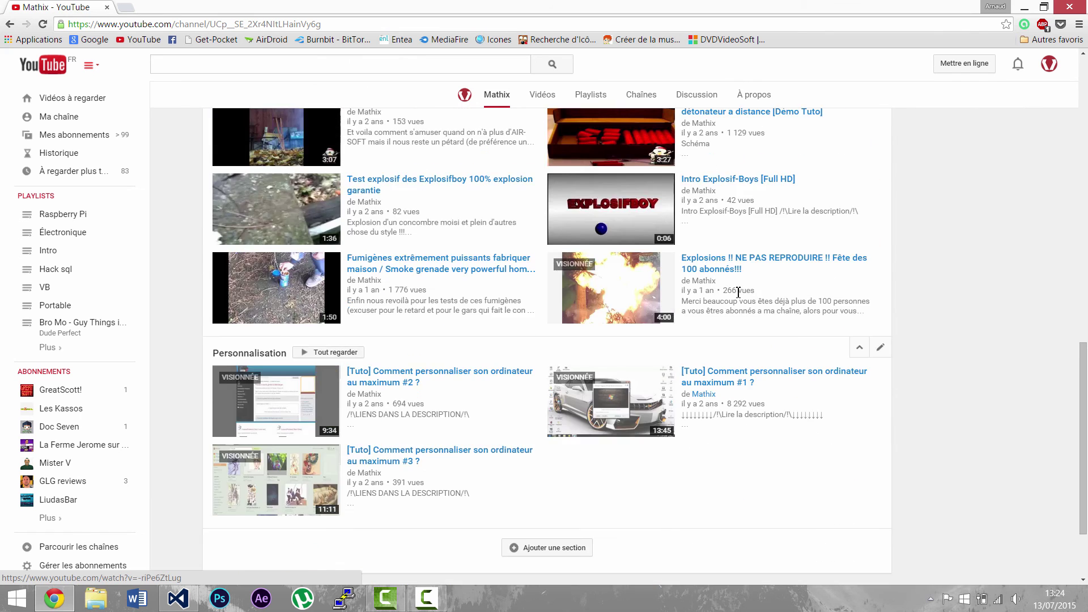
{"action": "scroll", "coordinate": [738, 292], "scroll_direction": "up", "scroll_amount": 15}
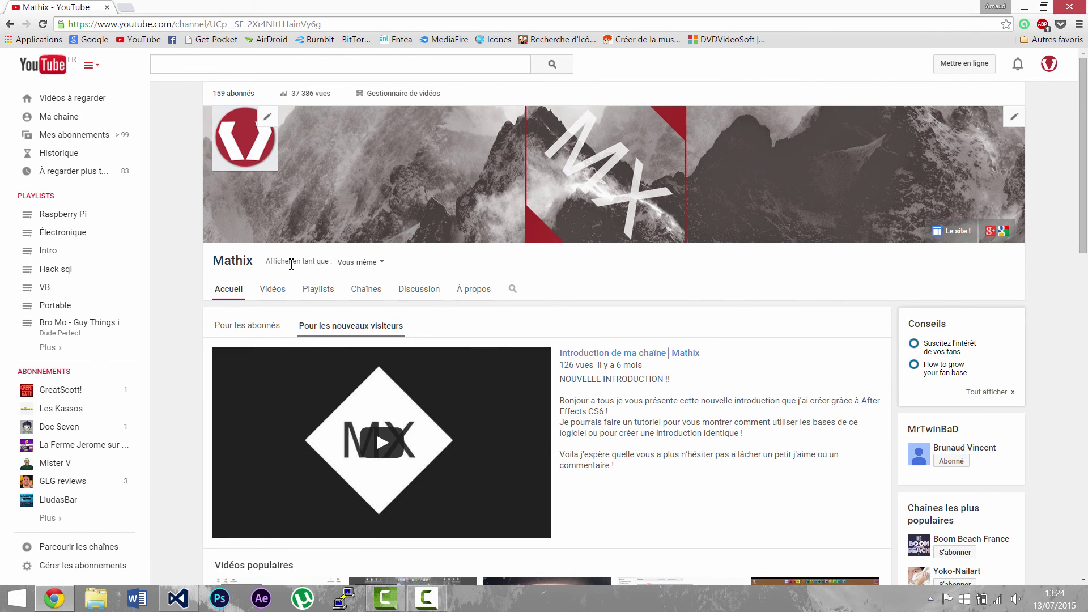